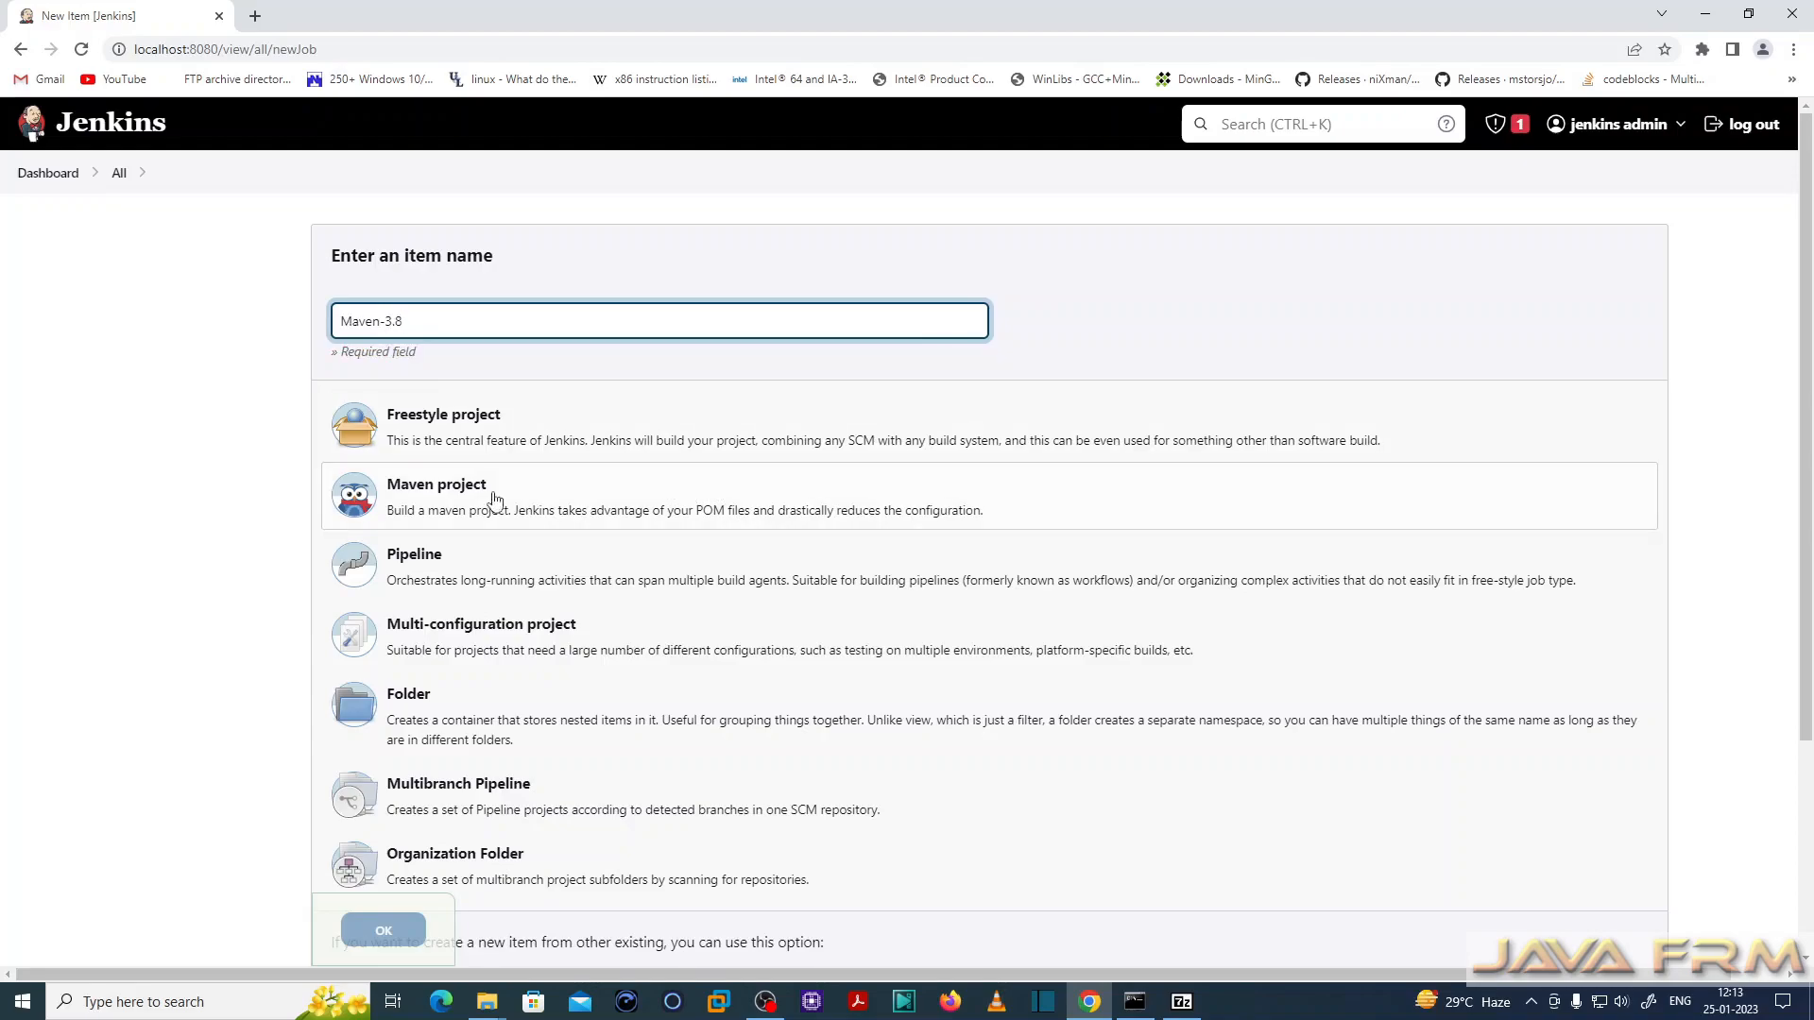
- Choose Maven project as the type for the item named Maven-3.8 and create the job
click(437, 504)
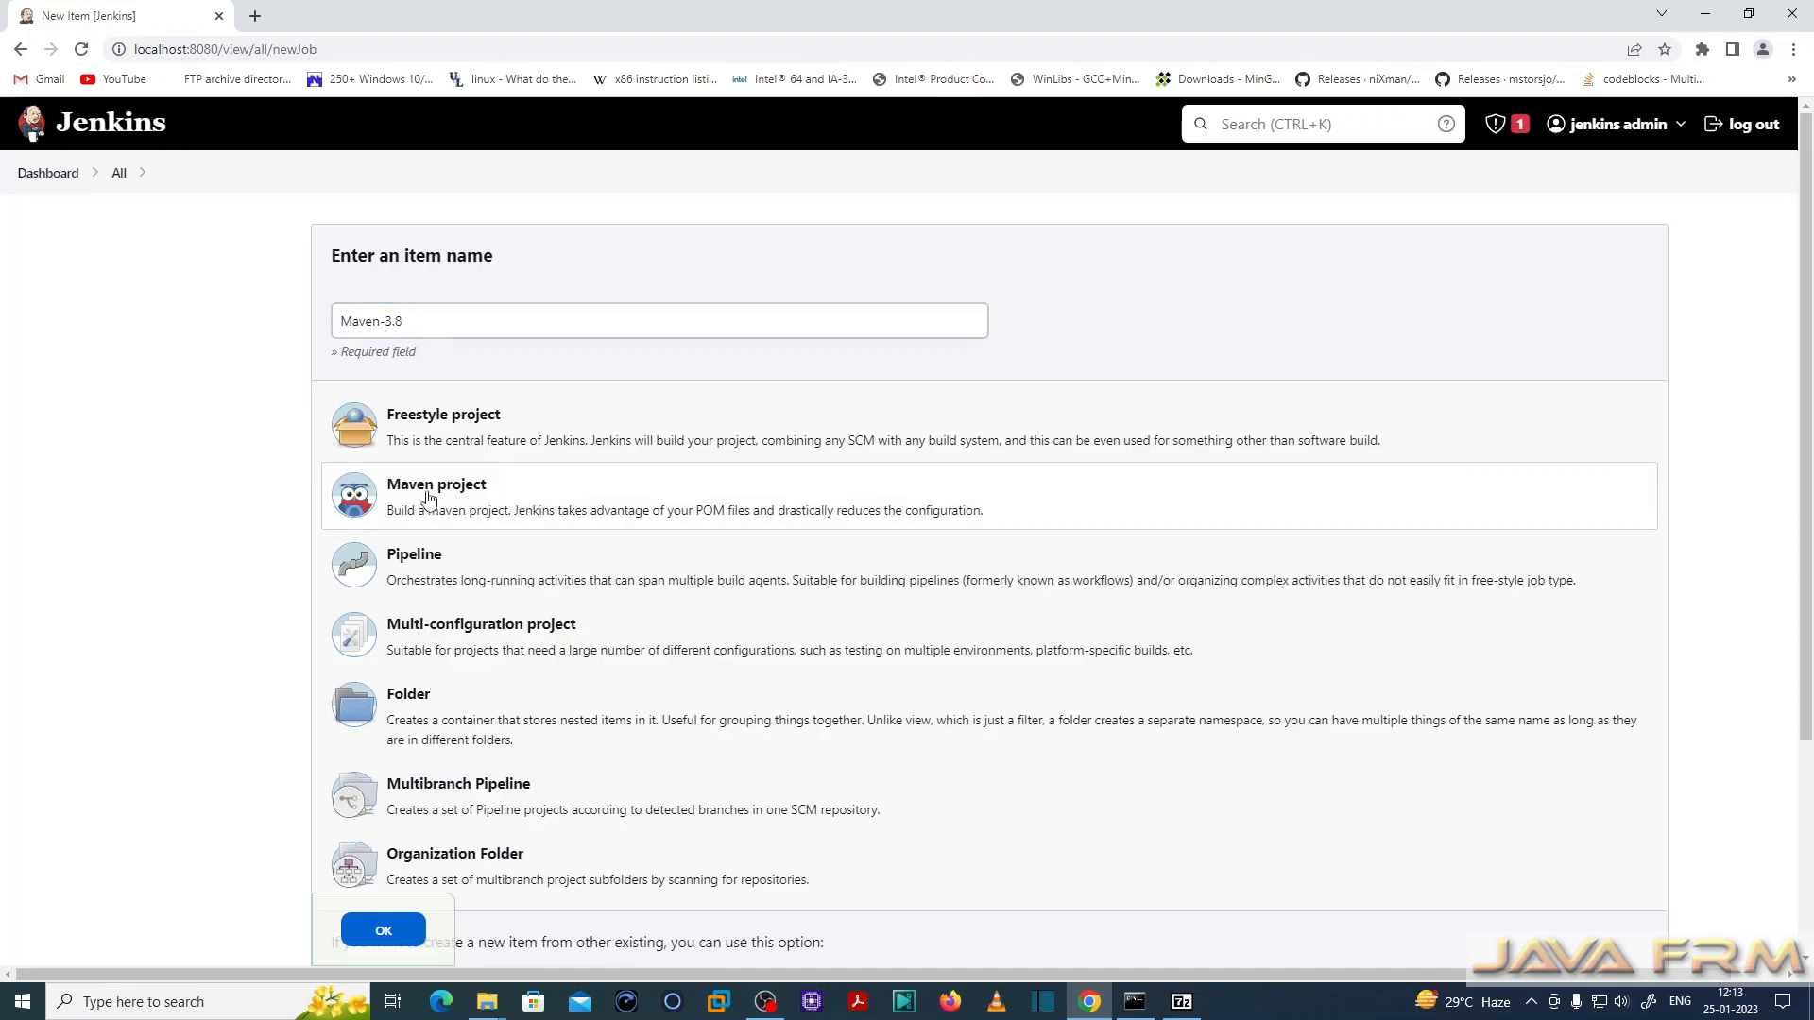
scroll(1011, 656, down, 3)
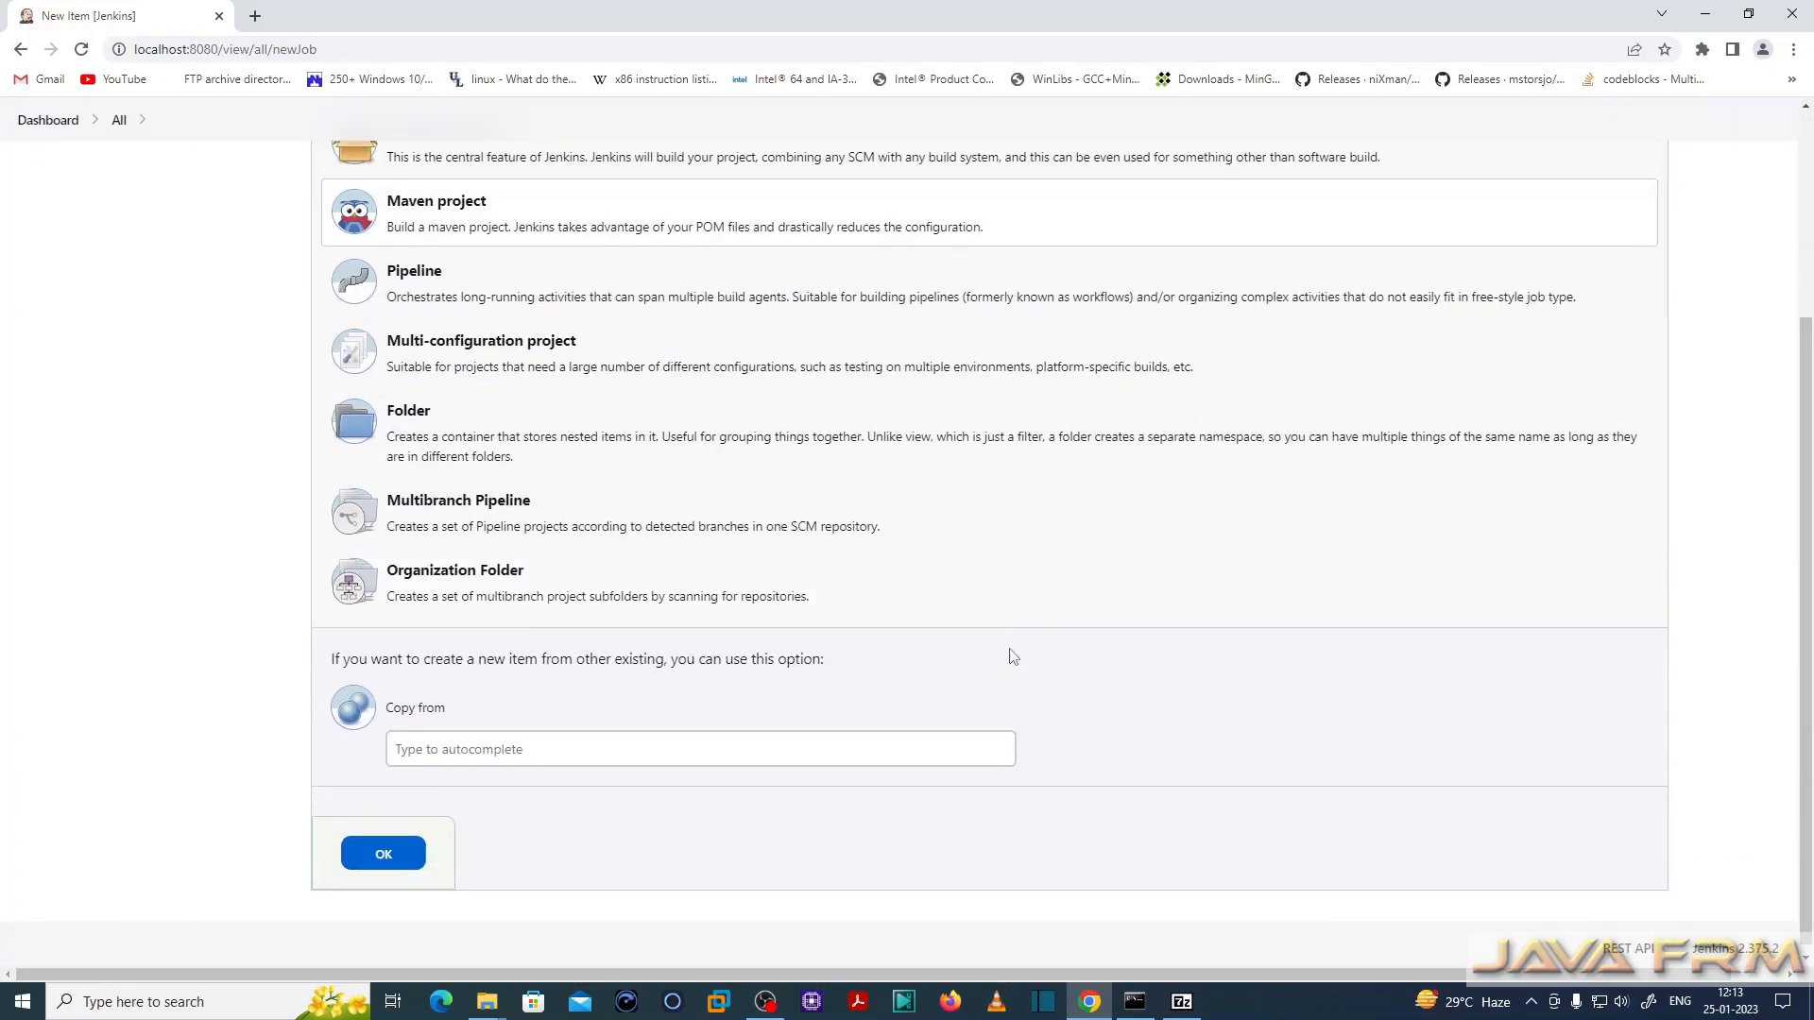
scroll(1011, 656, down, 1)
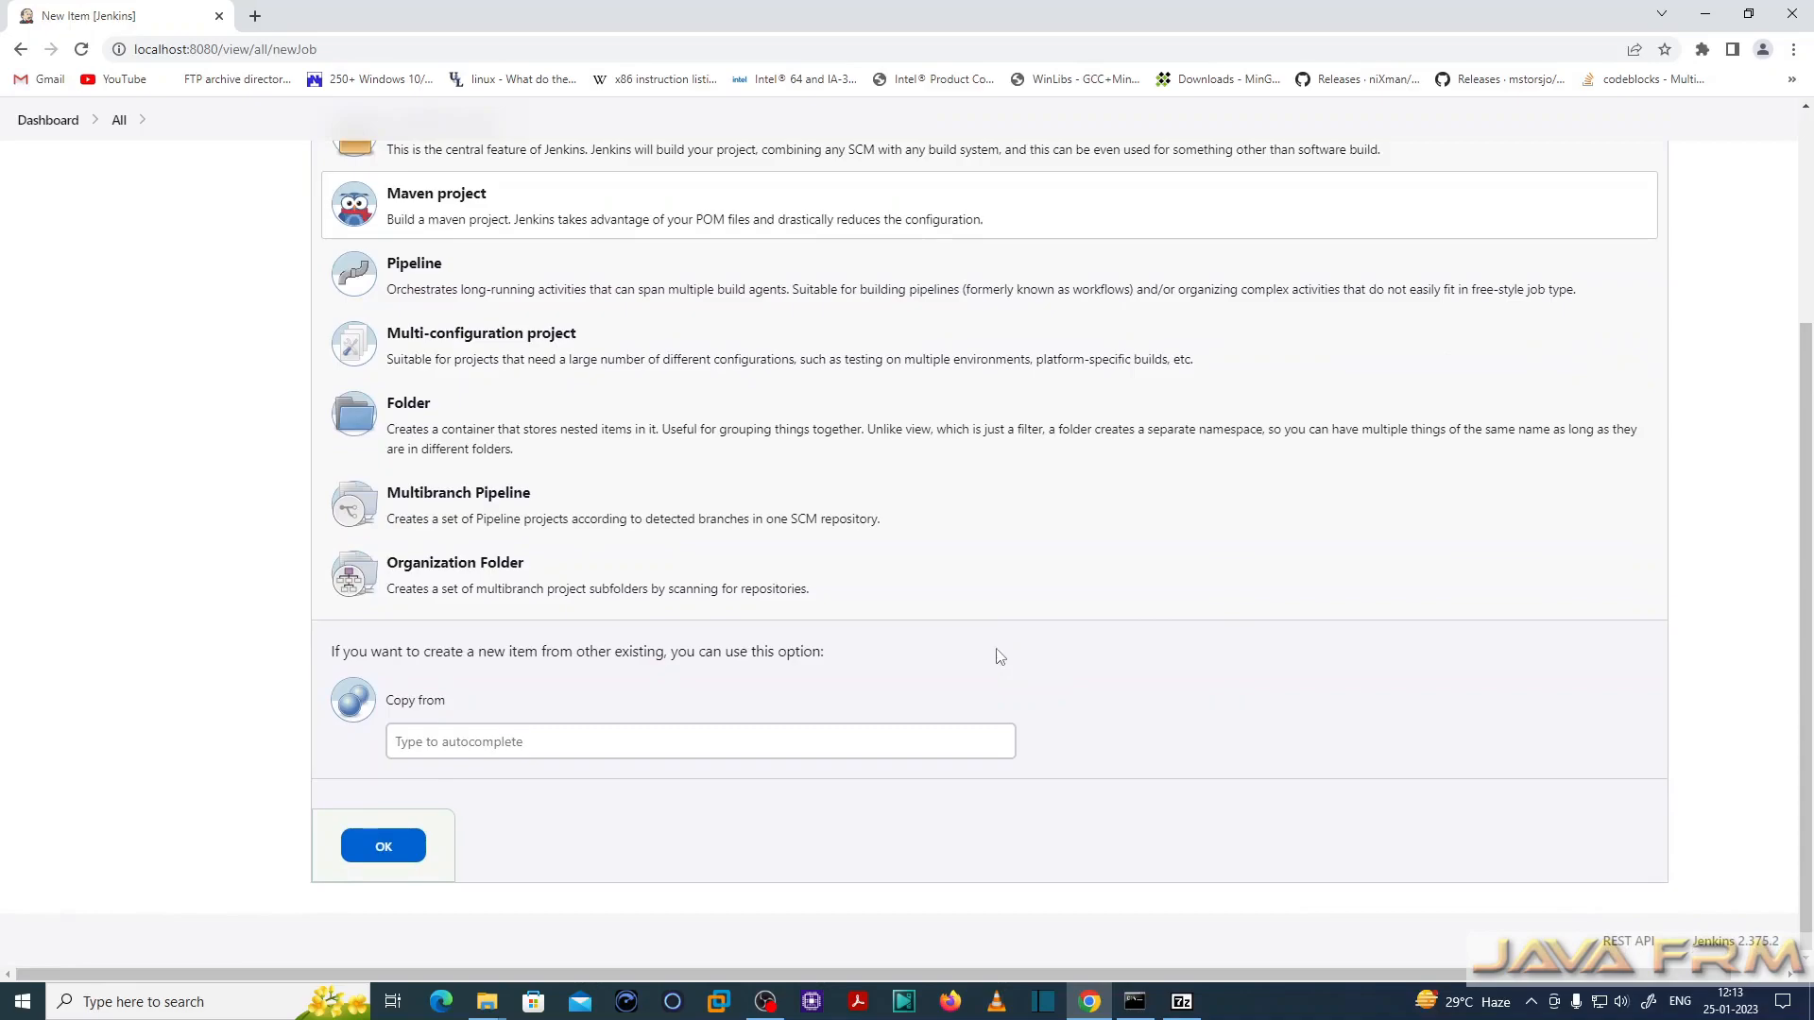
click(382, 846)
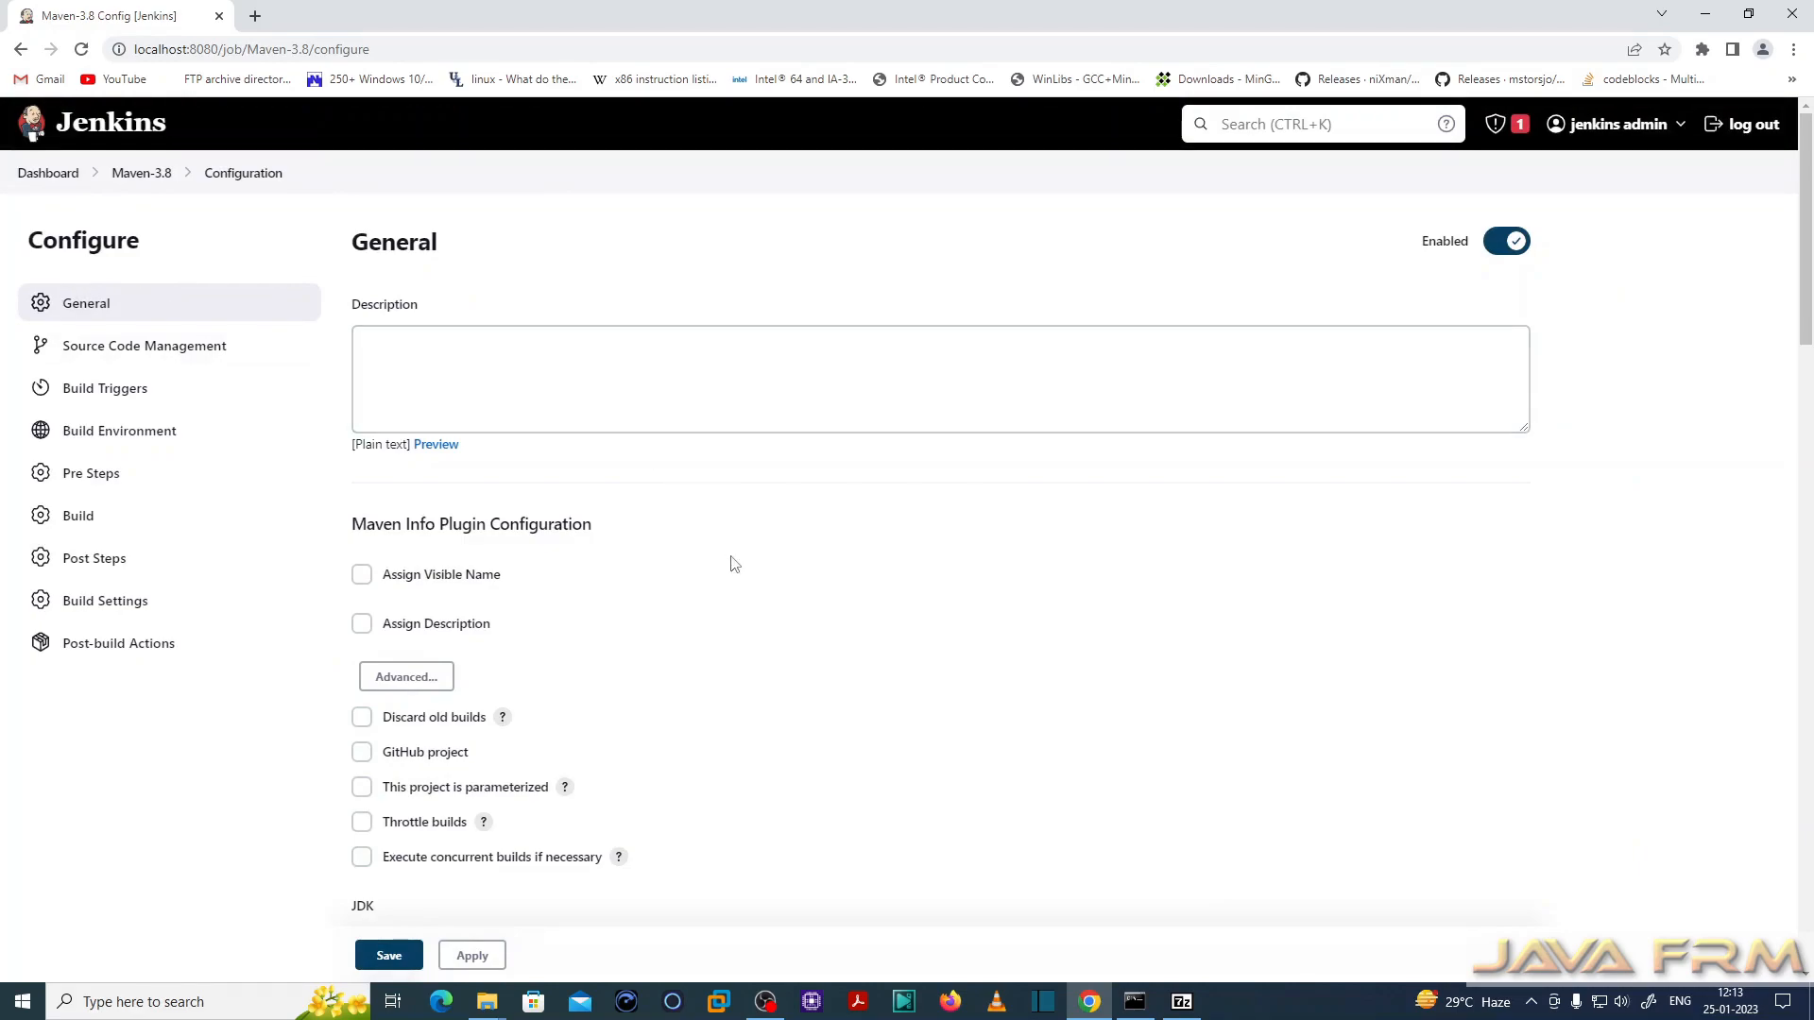
- Set the JDK used for the Maven-3.8 job to JDK-11
scroll(735, 564, down, 2)
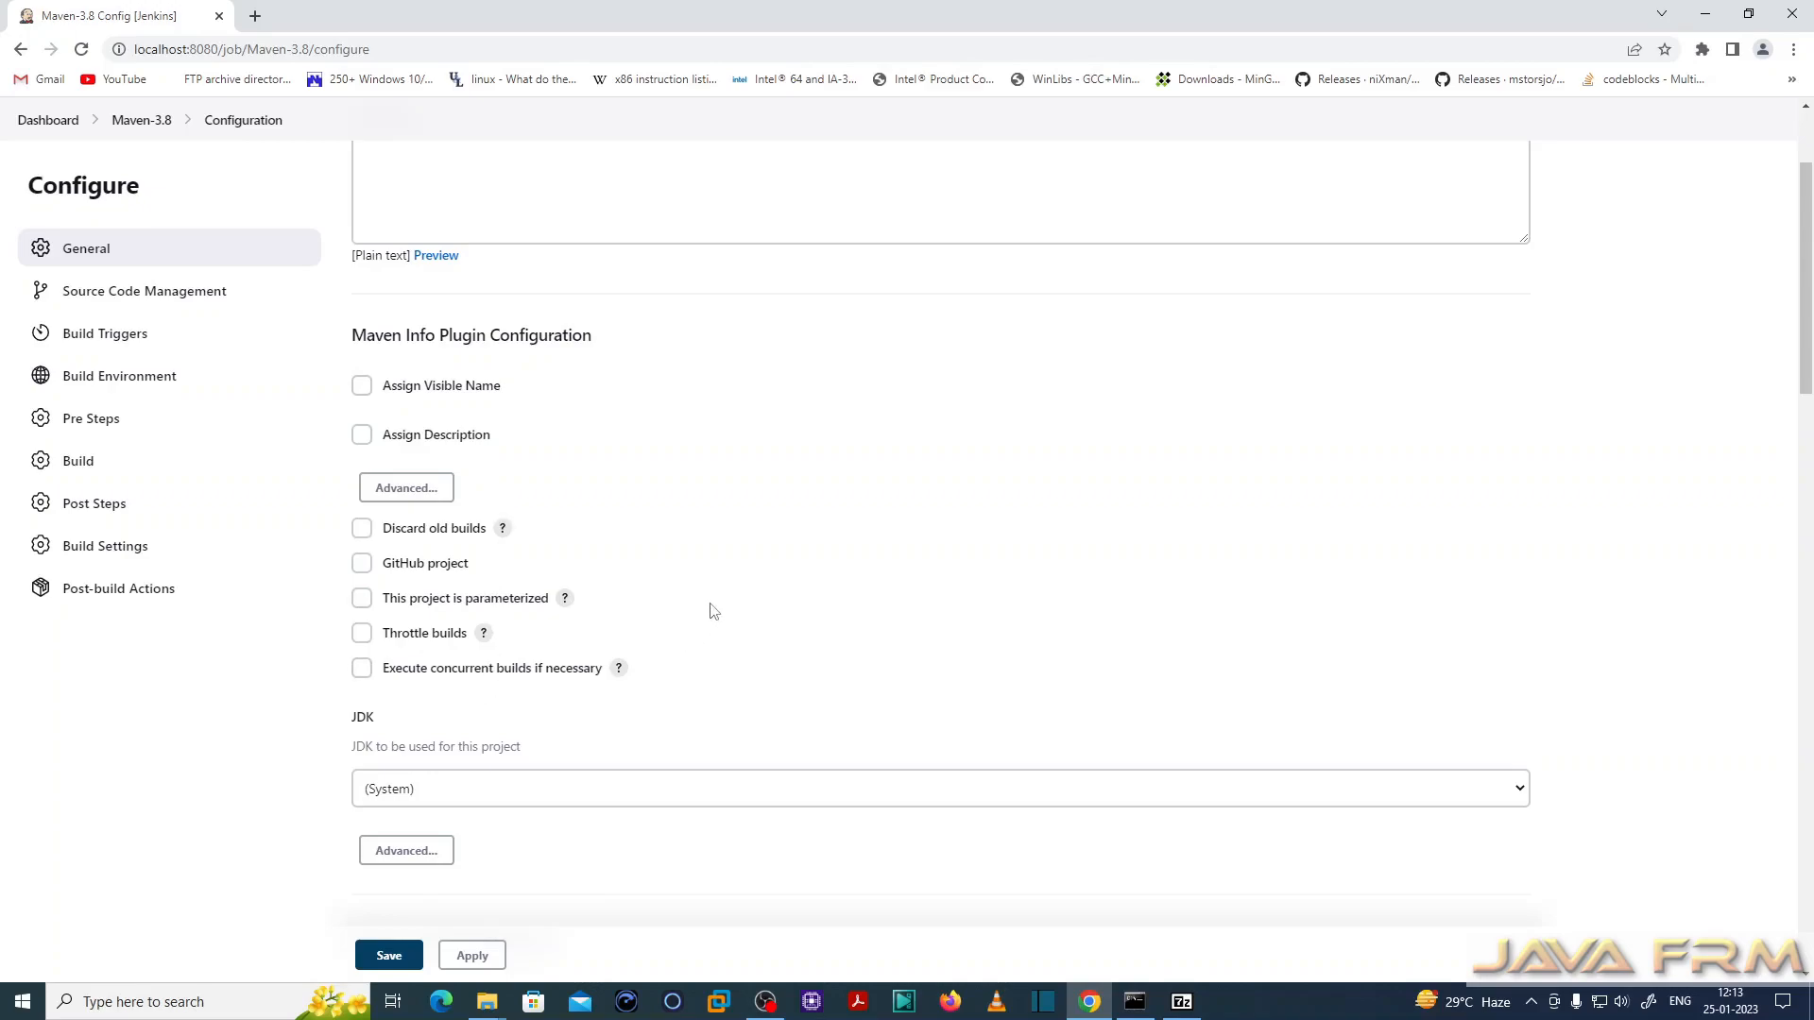
scroll(735, 560, down, 1)
scroll(735, 560, down, 2)
scroll(735, 560, down, 1)
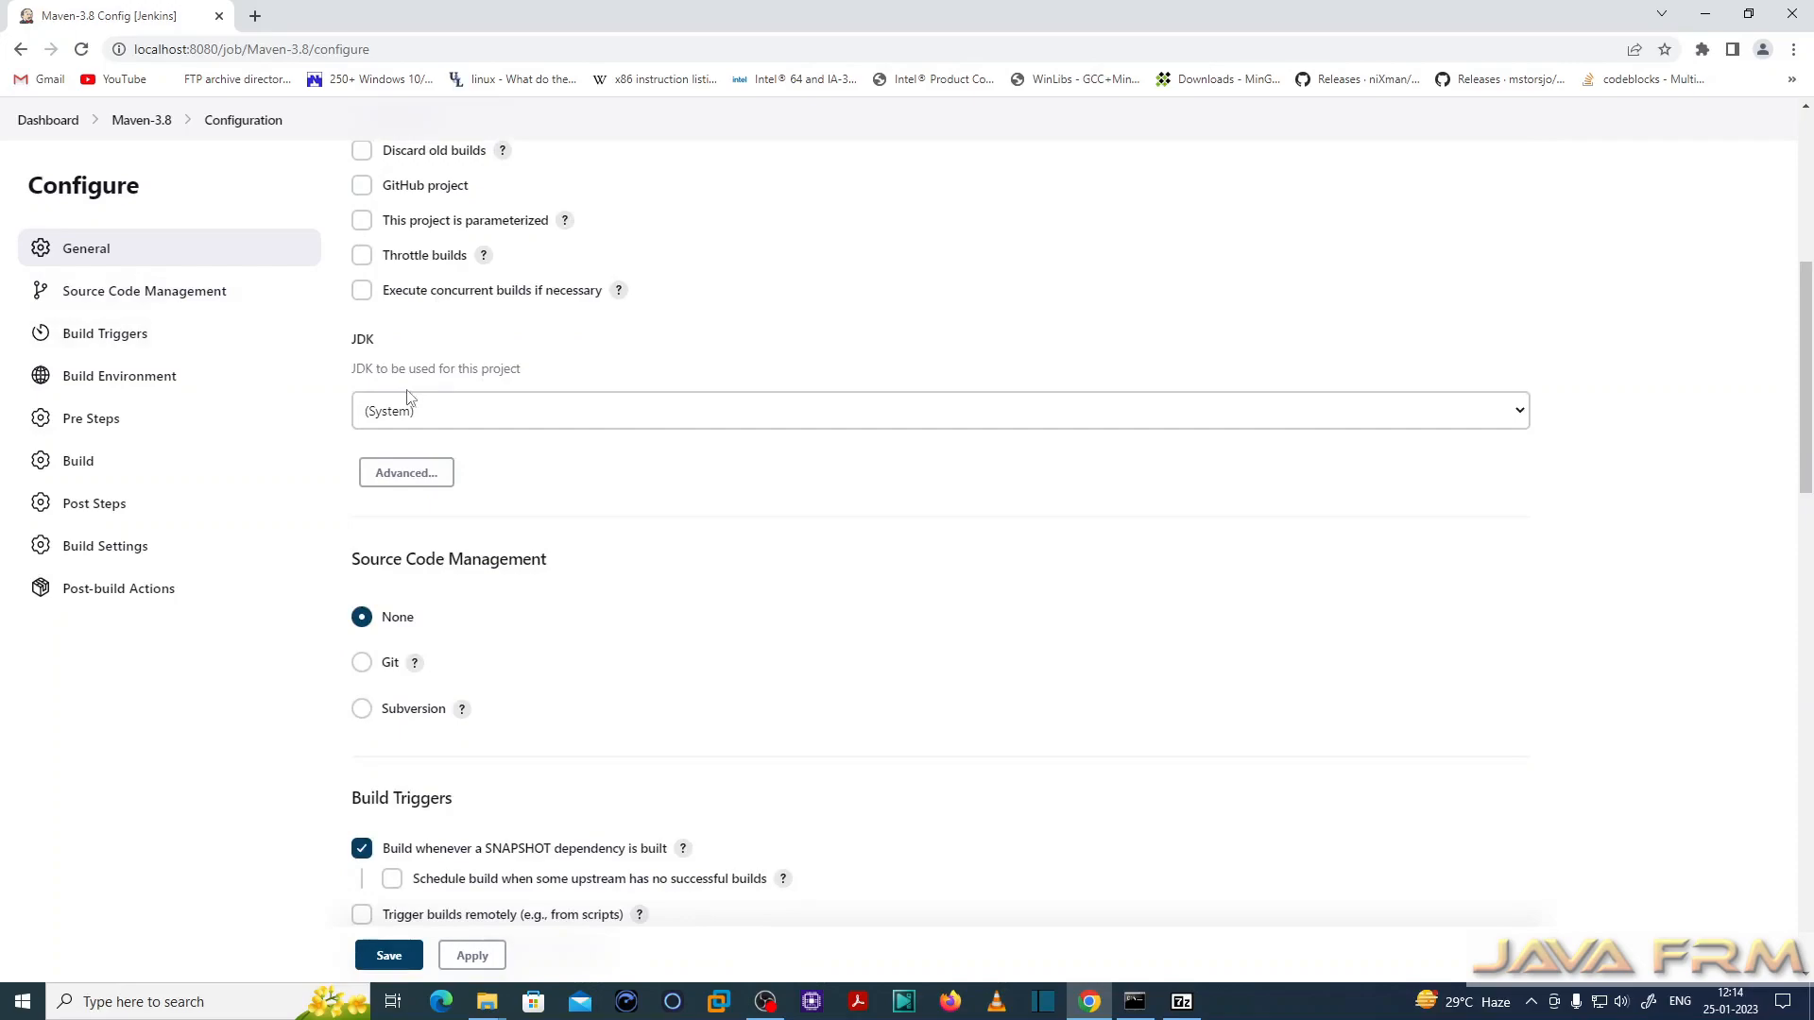
click(420, 413)
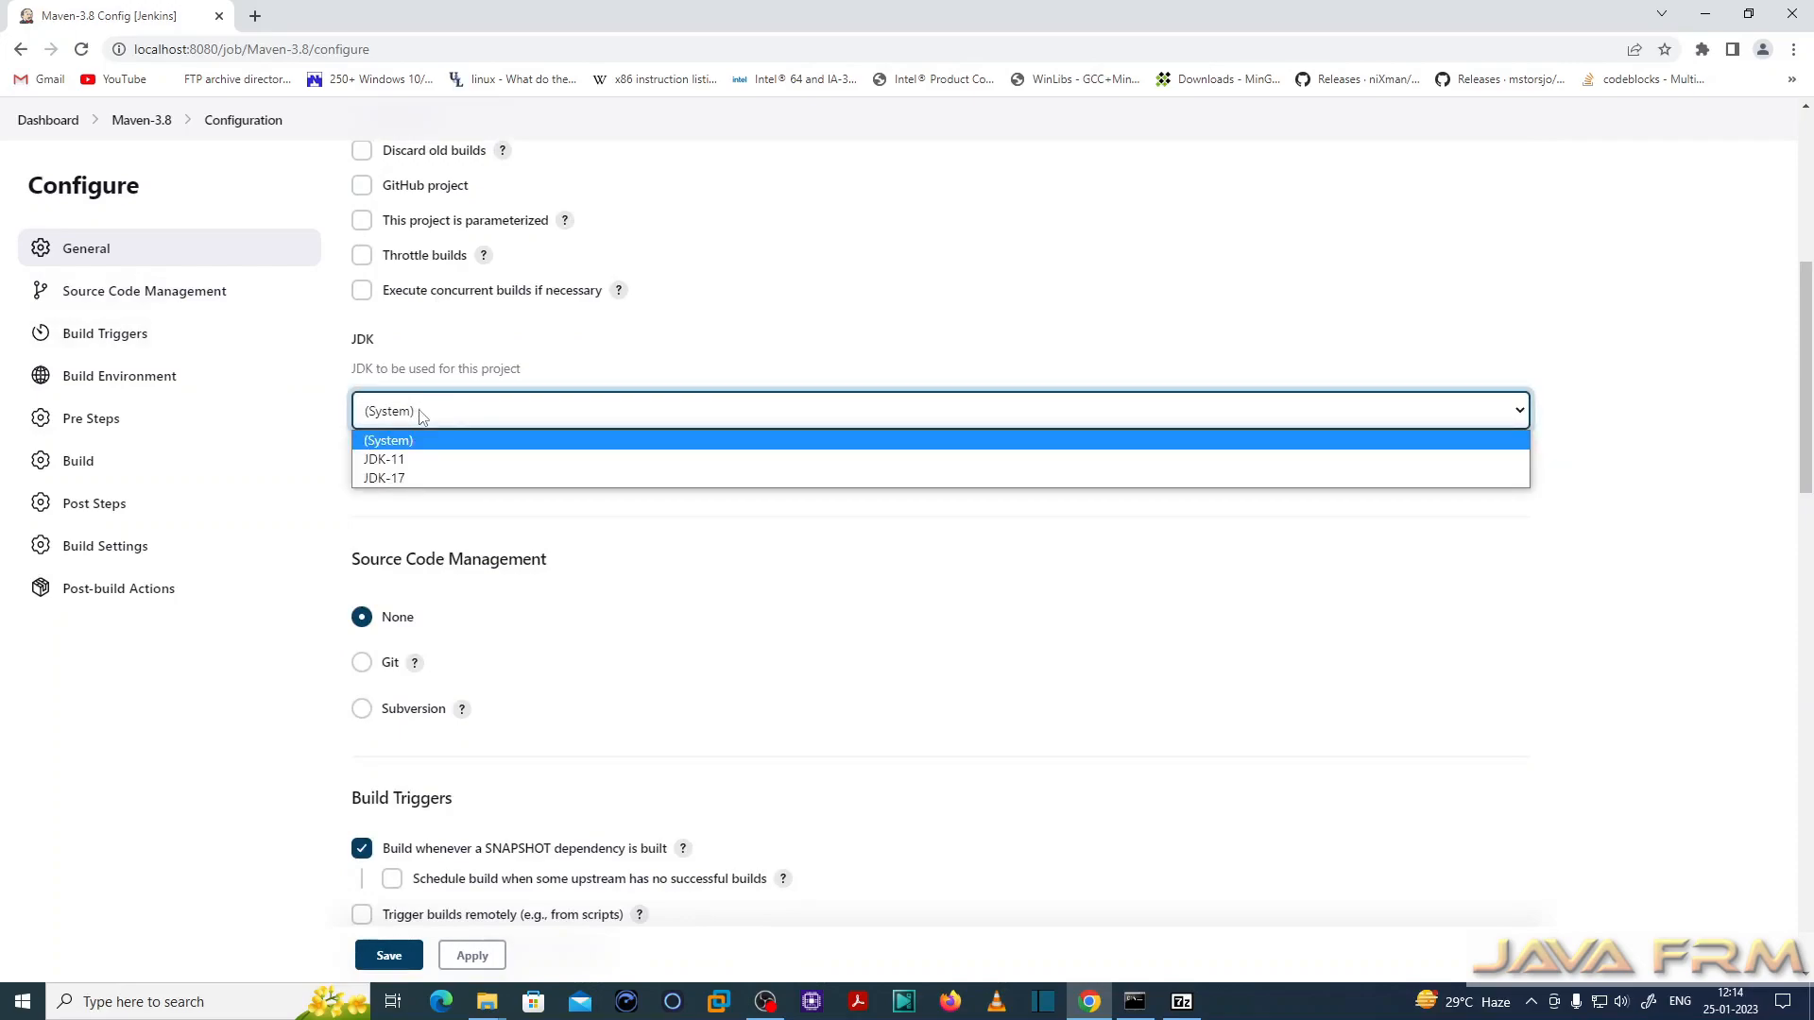
click(410, 460)
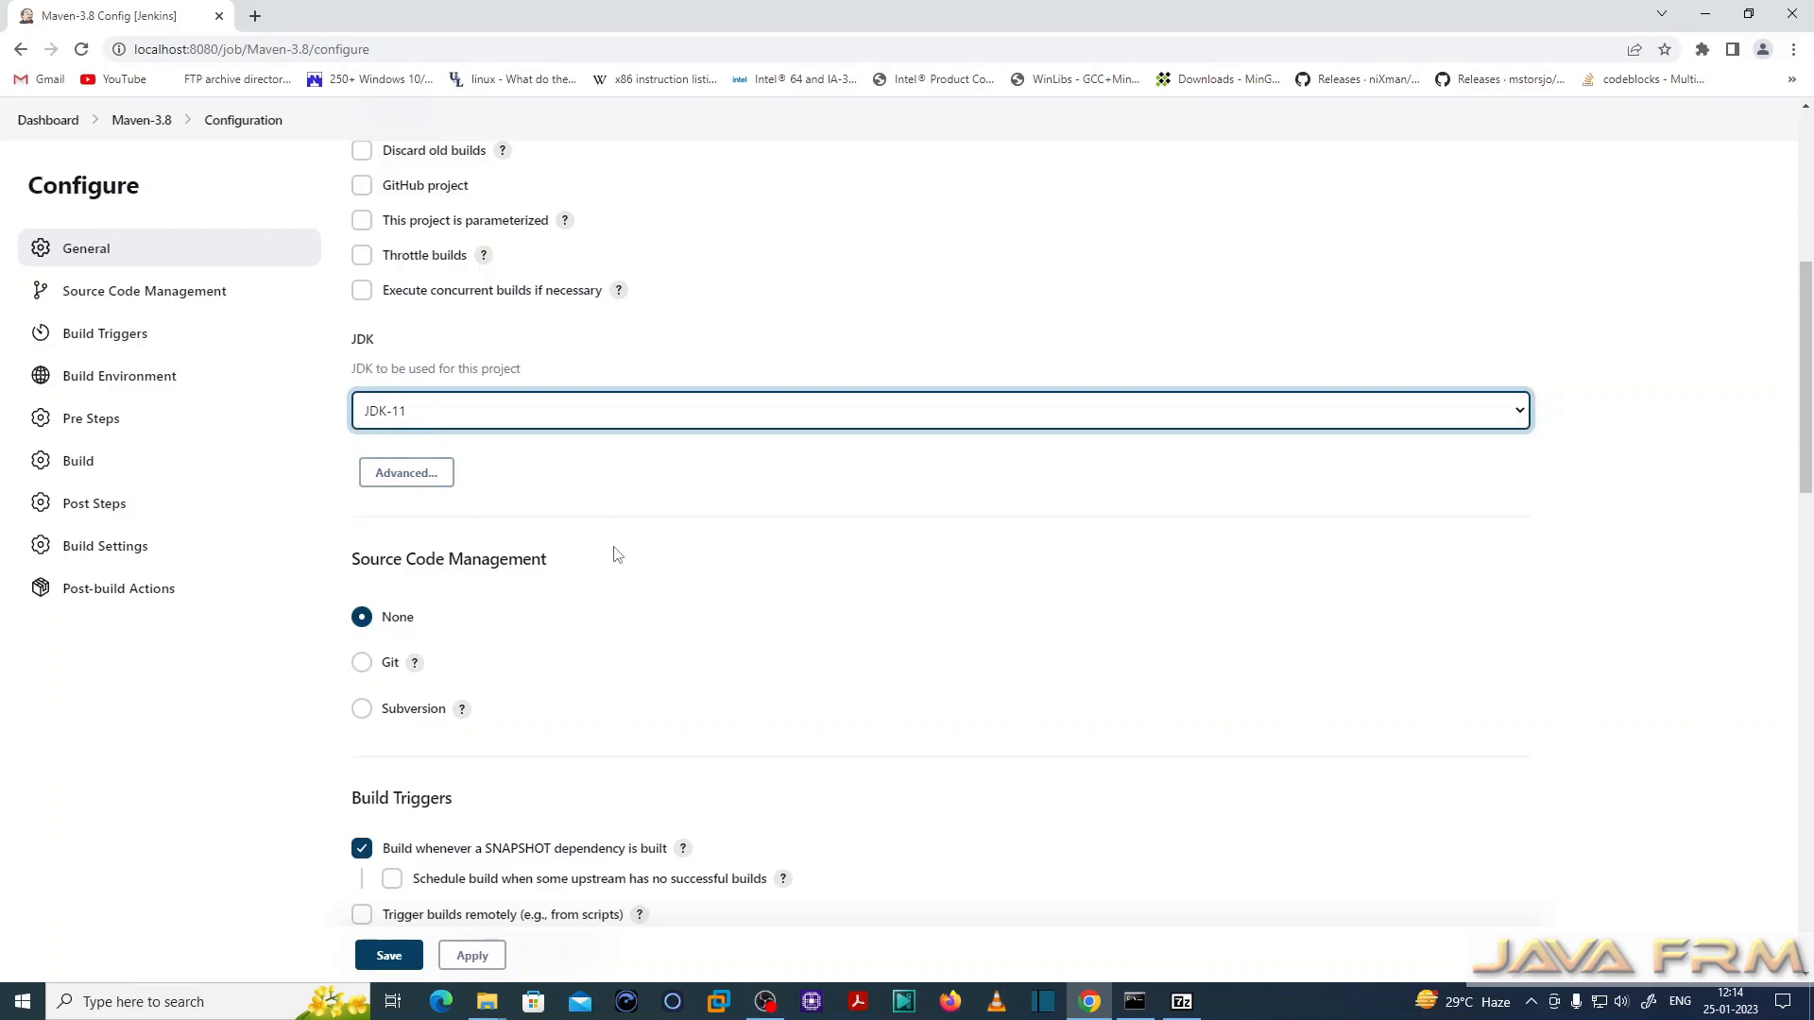
- Enter "clean install" as the goals and options in the job's Build section
scroll(438, 478, down, 2)
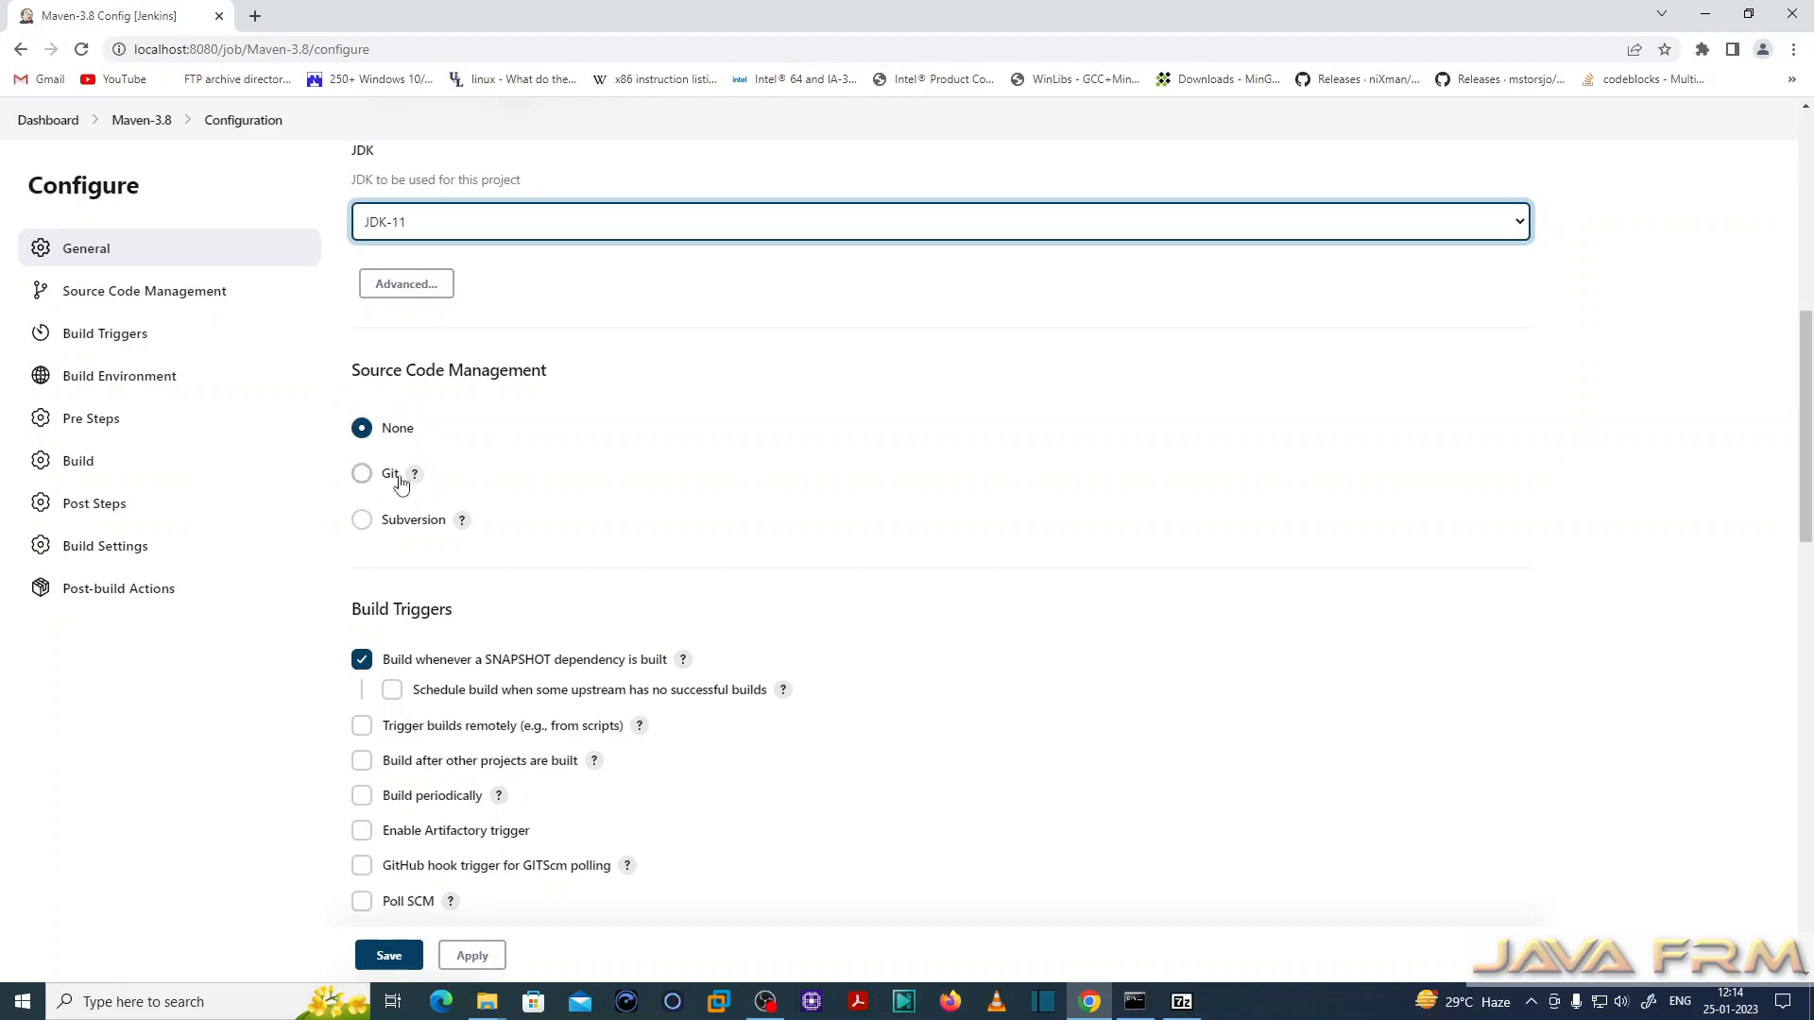
scroll(796, 491, down, 1)
scroll(795, 488, down, 2)
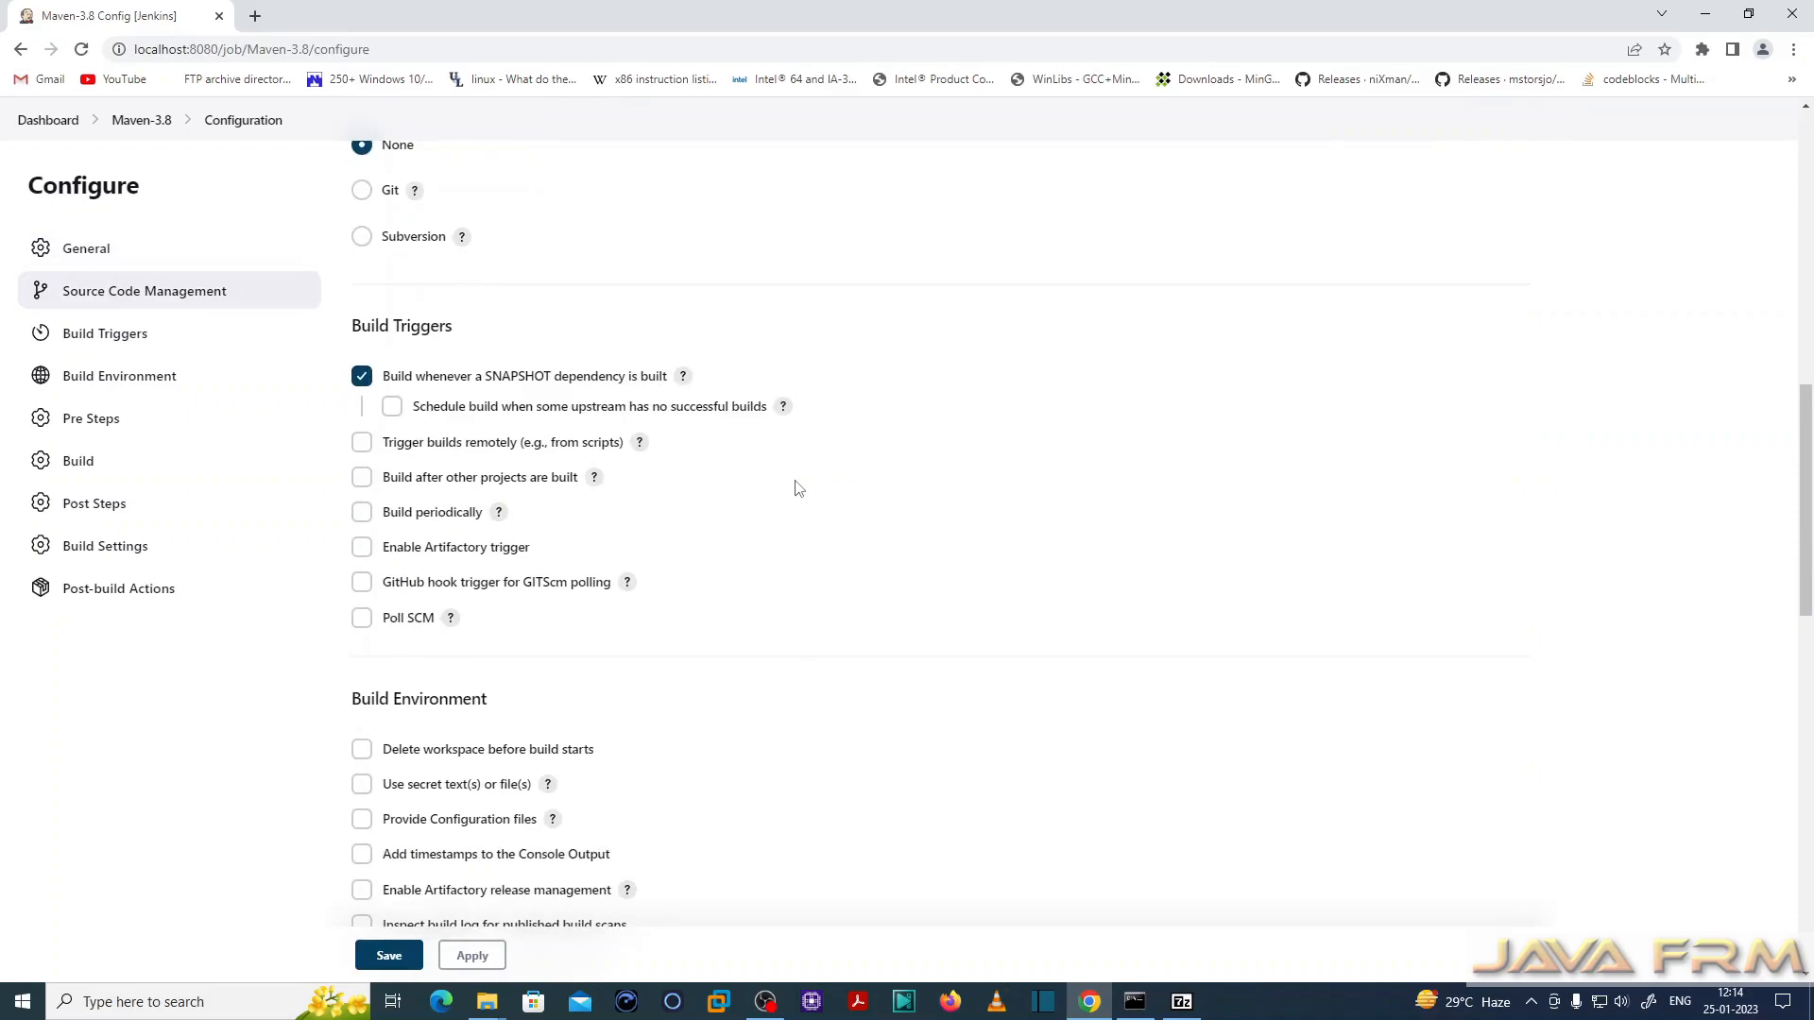
scroll(799, 488, down, 5)
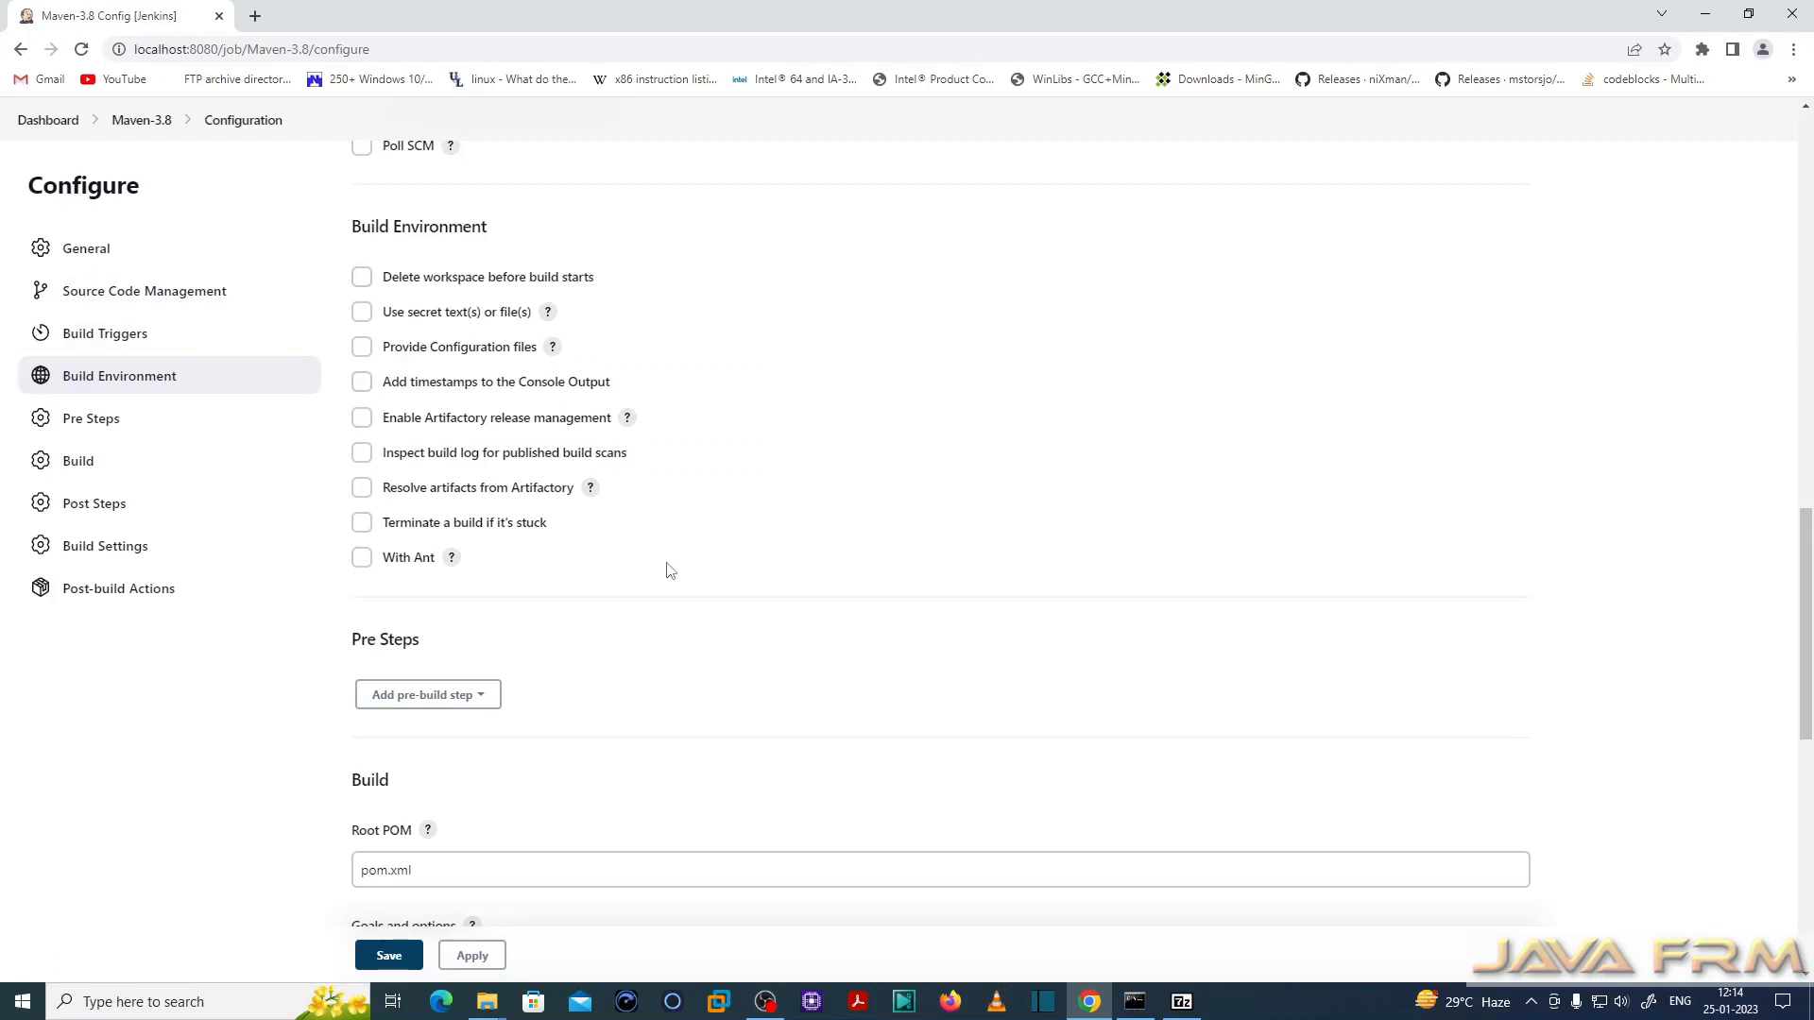
scroll(669, 569, up, 2)
scroll(669, 570, down, 5)
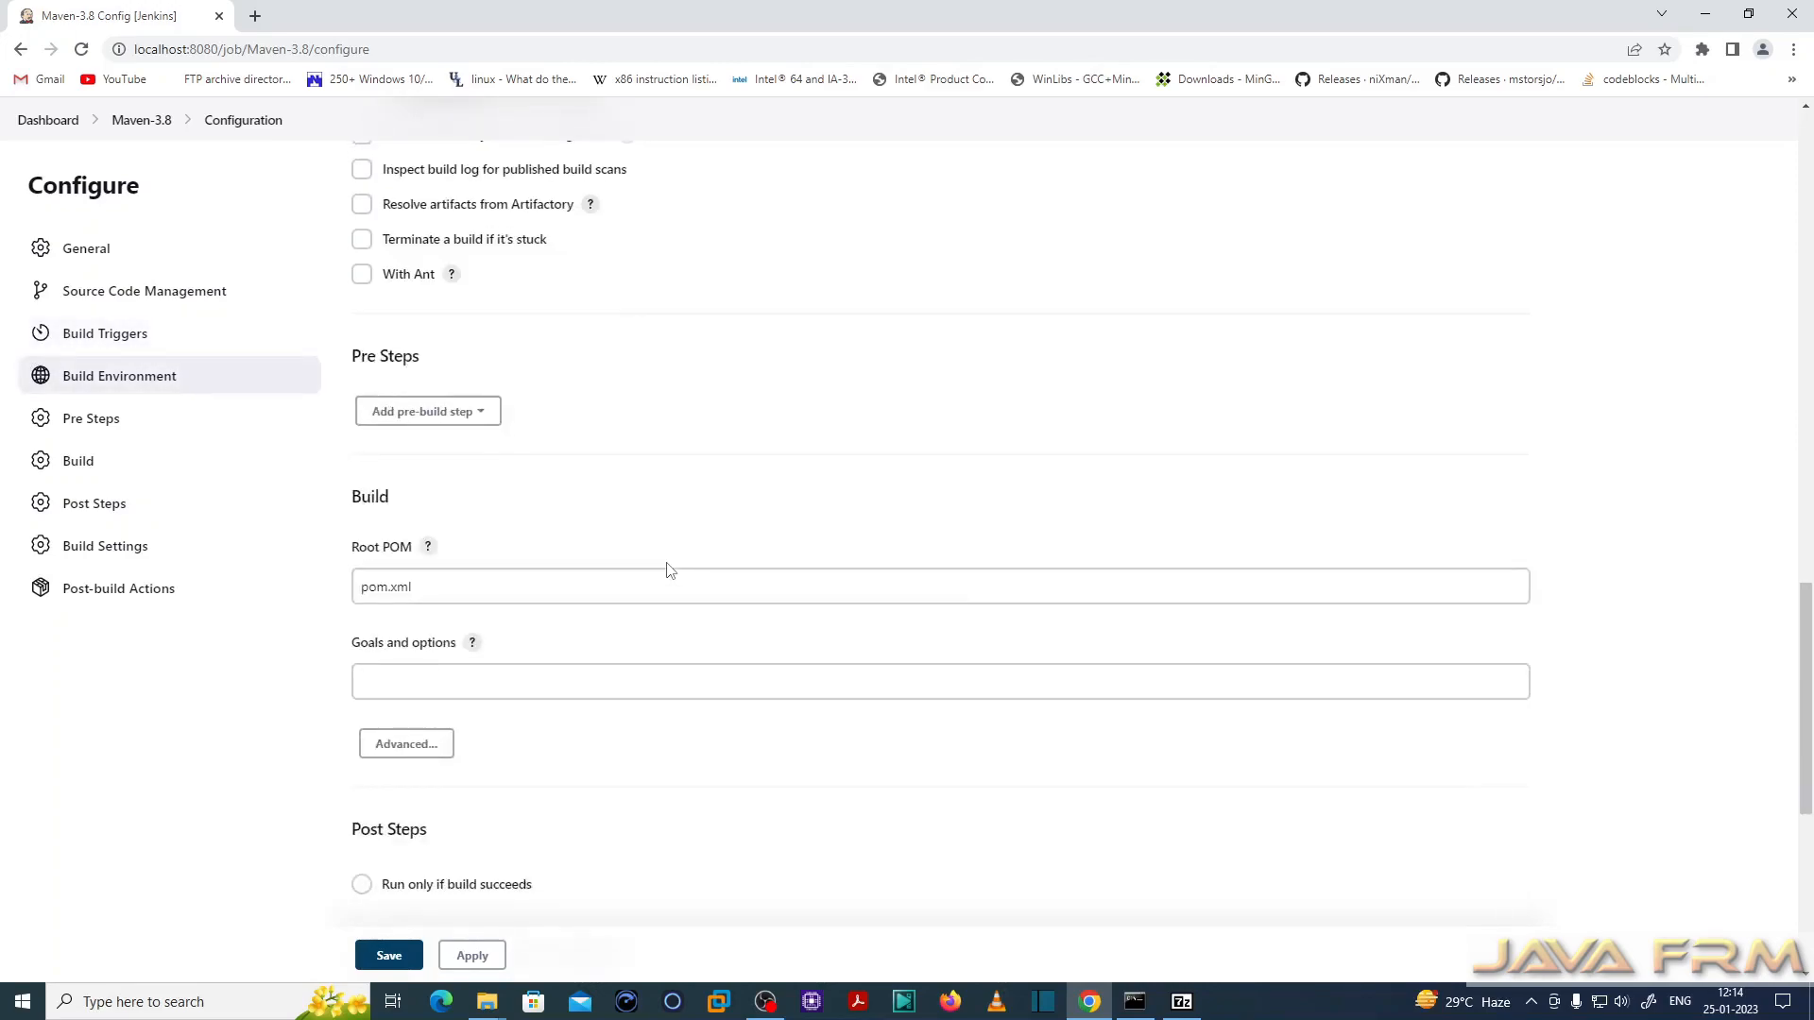
scroll(669, 570, down, 2)
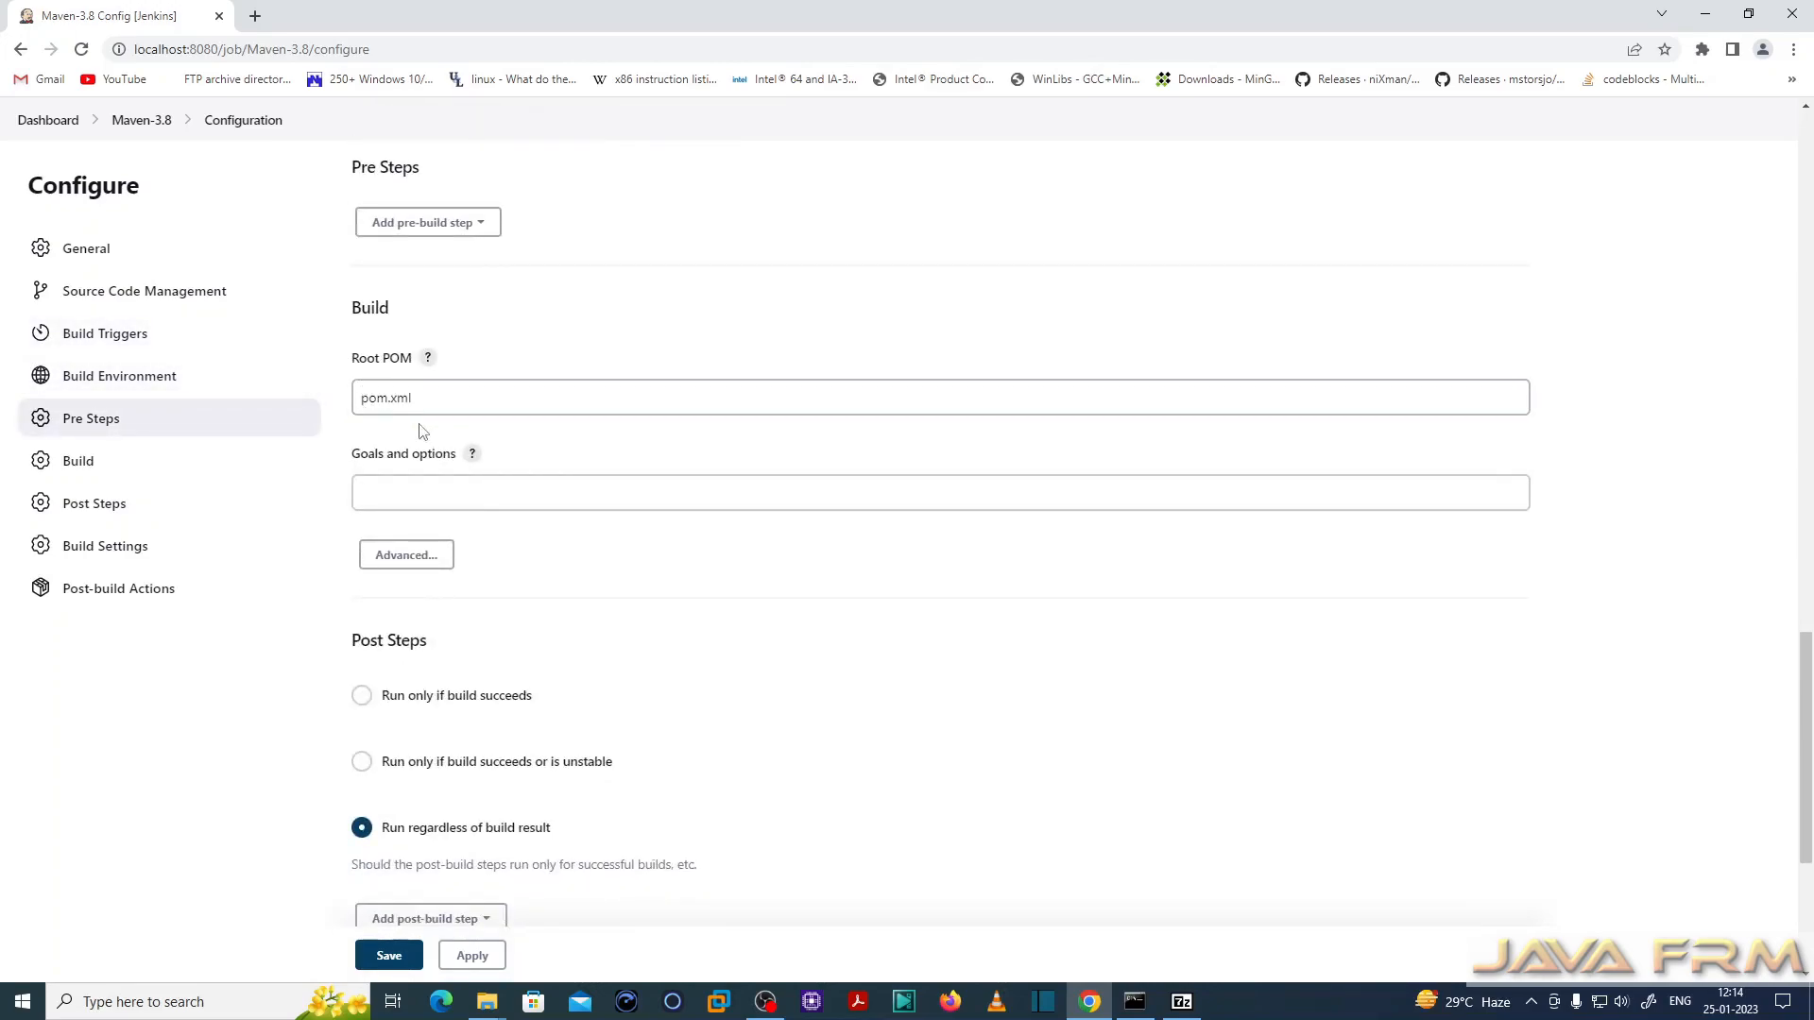
click(396, 486)
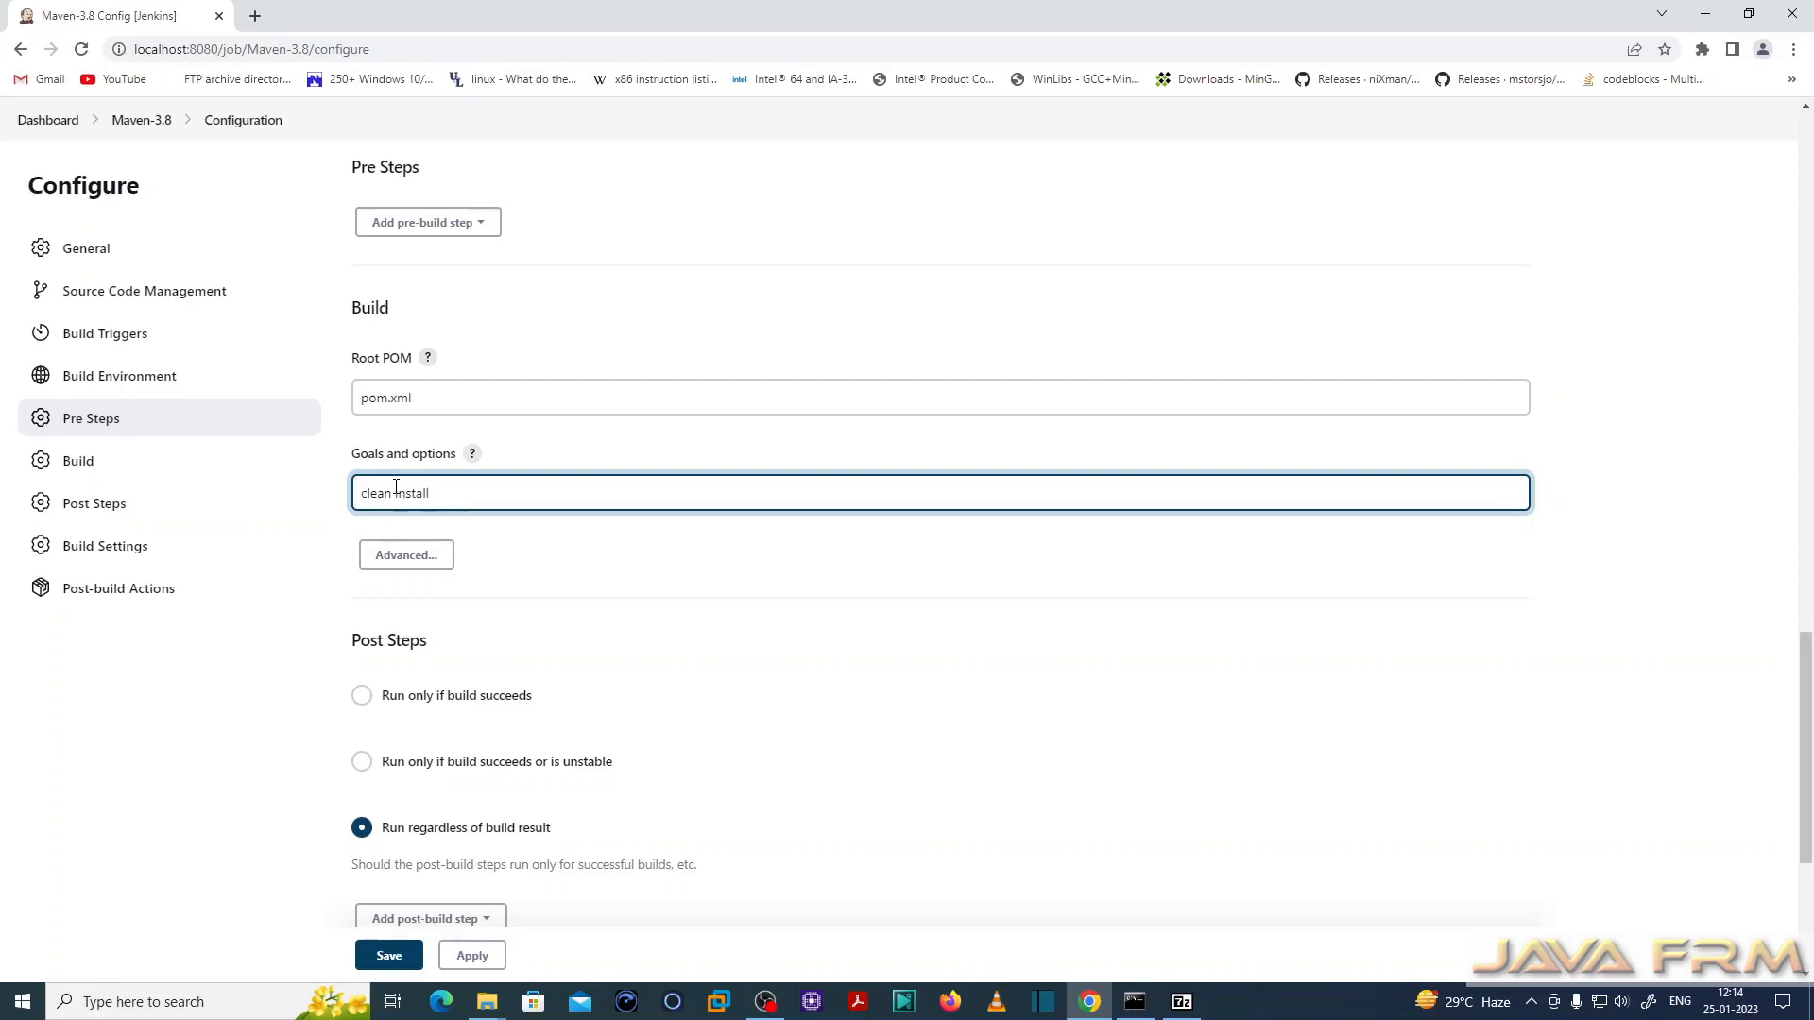
- Apply and save the Maven-3.8 job configuration
scroll(620, 604, down, 2)
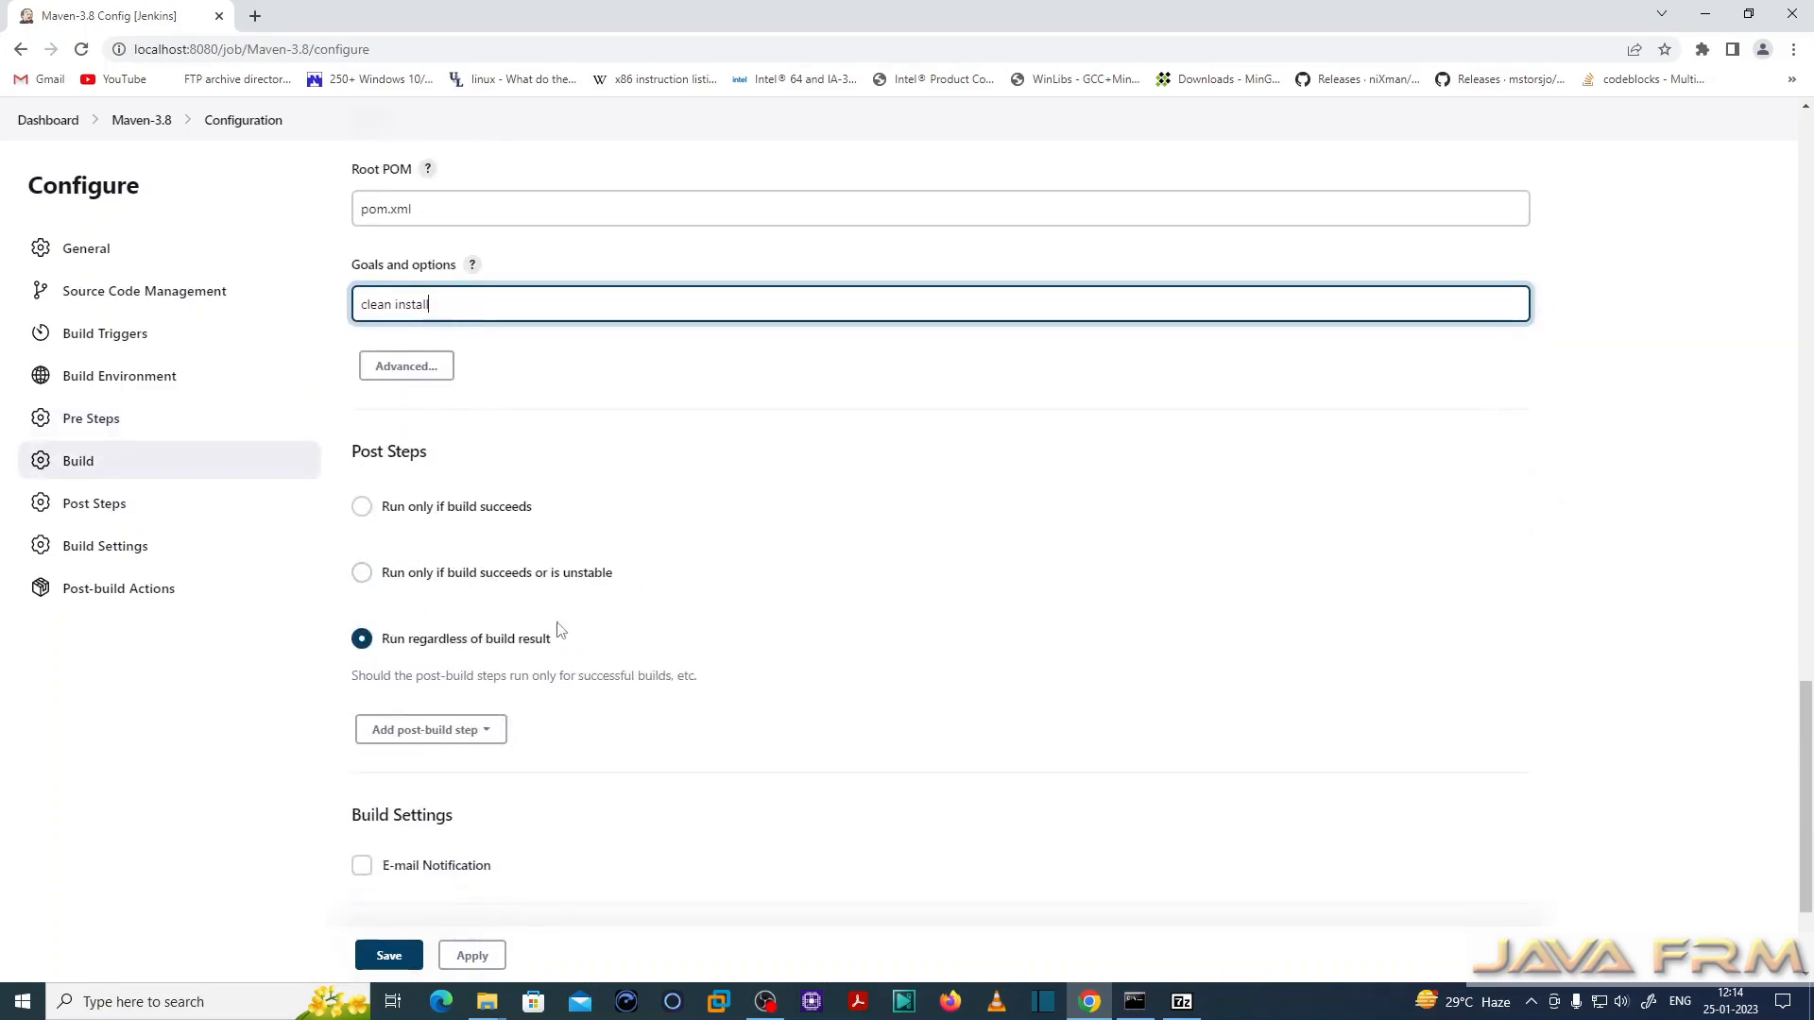
scroll(797, 564, down, 2)
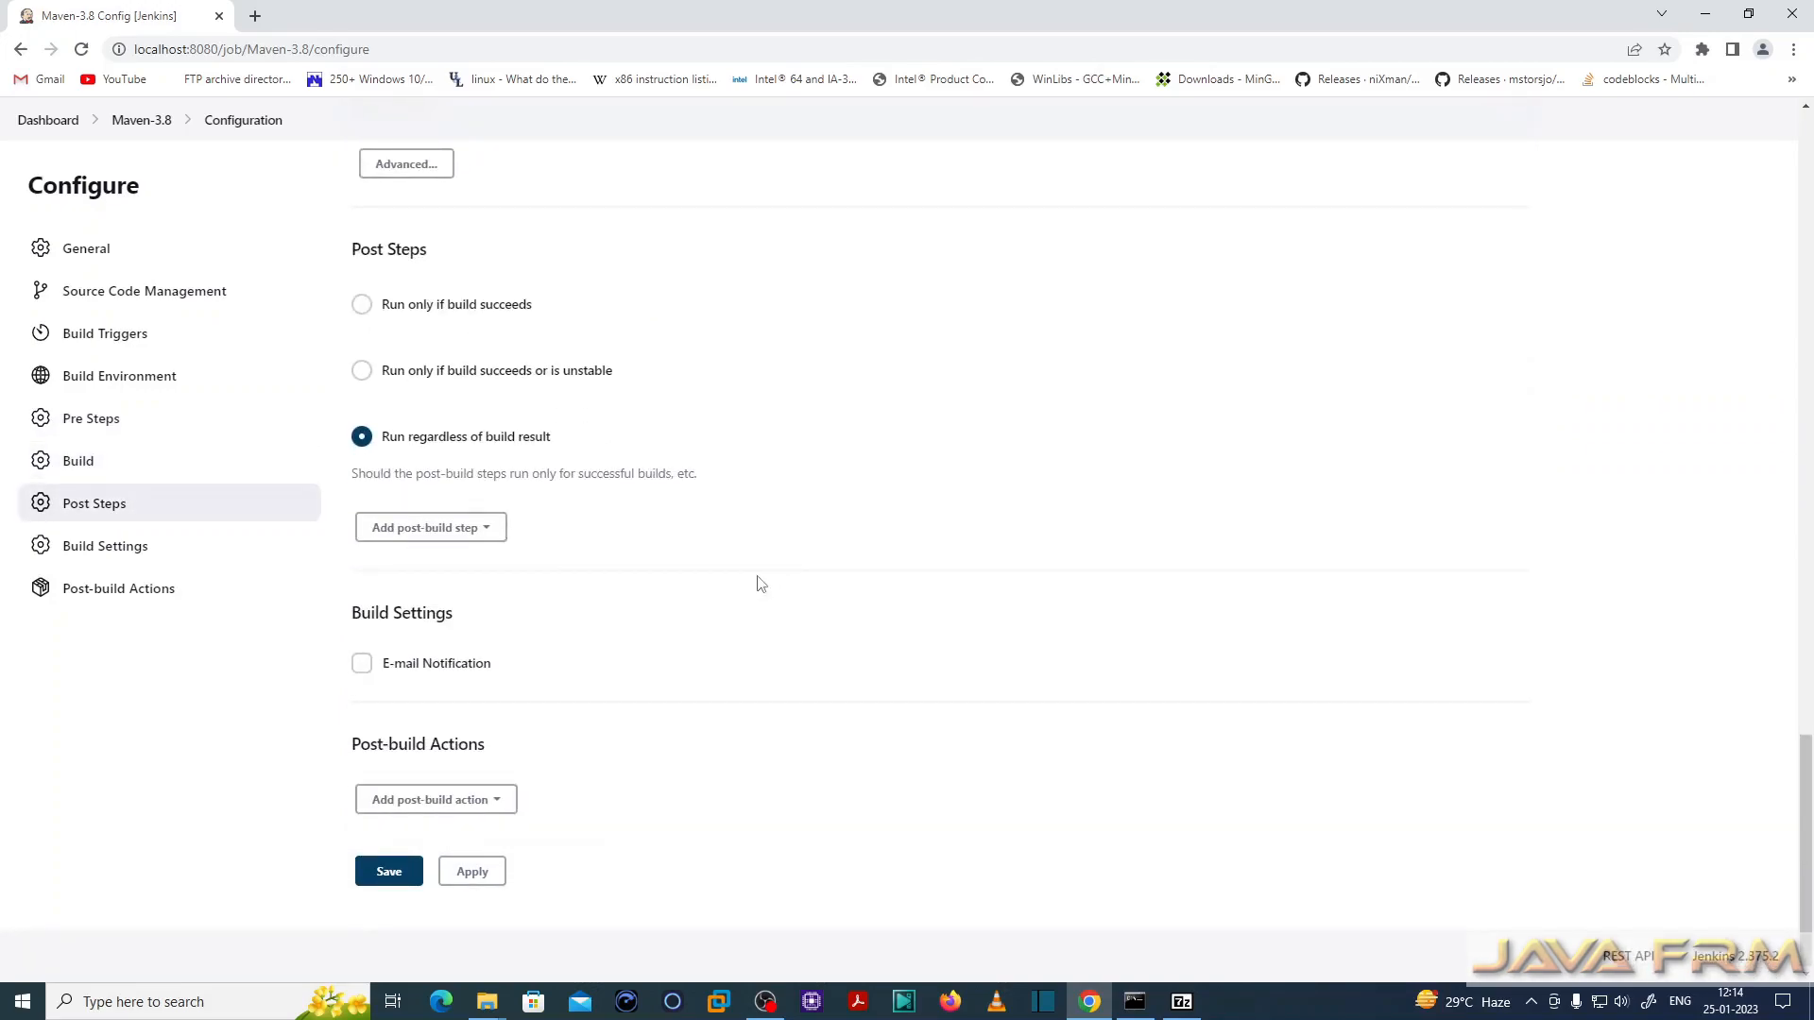
click(472, 872)
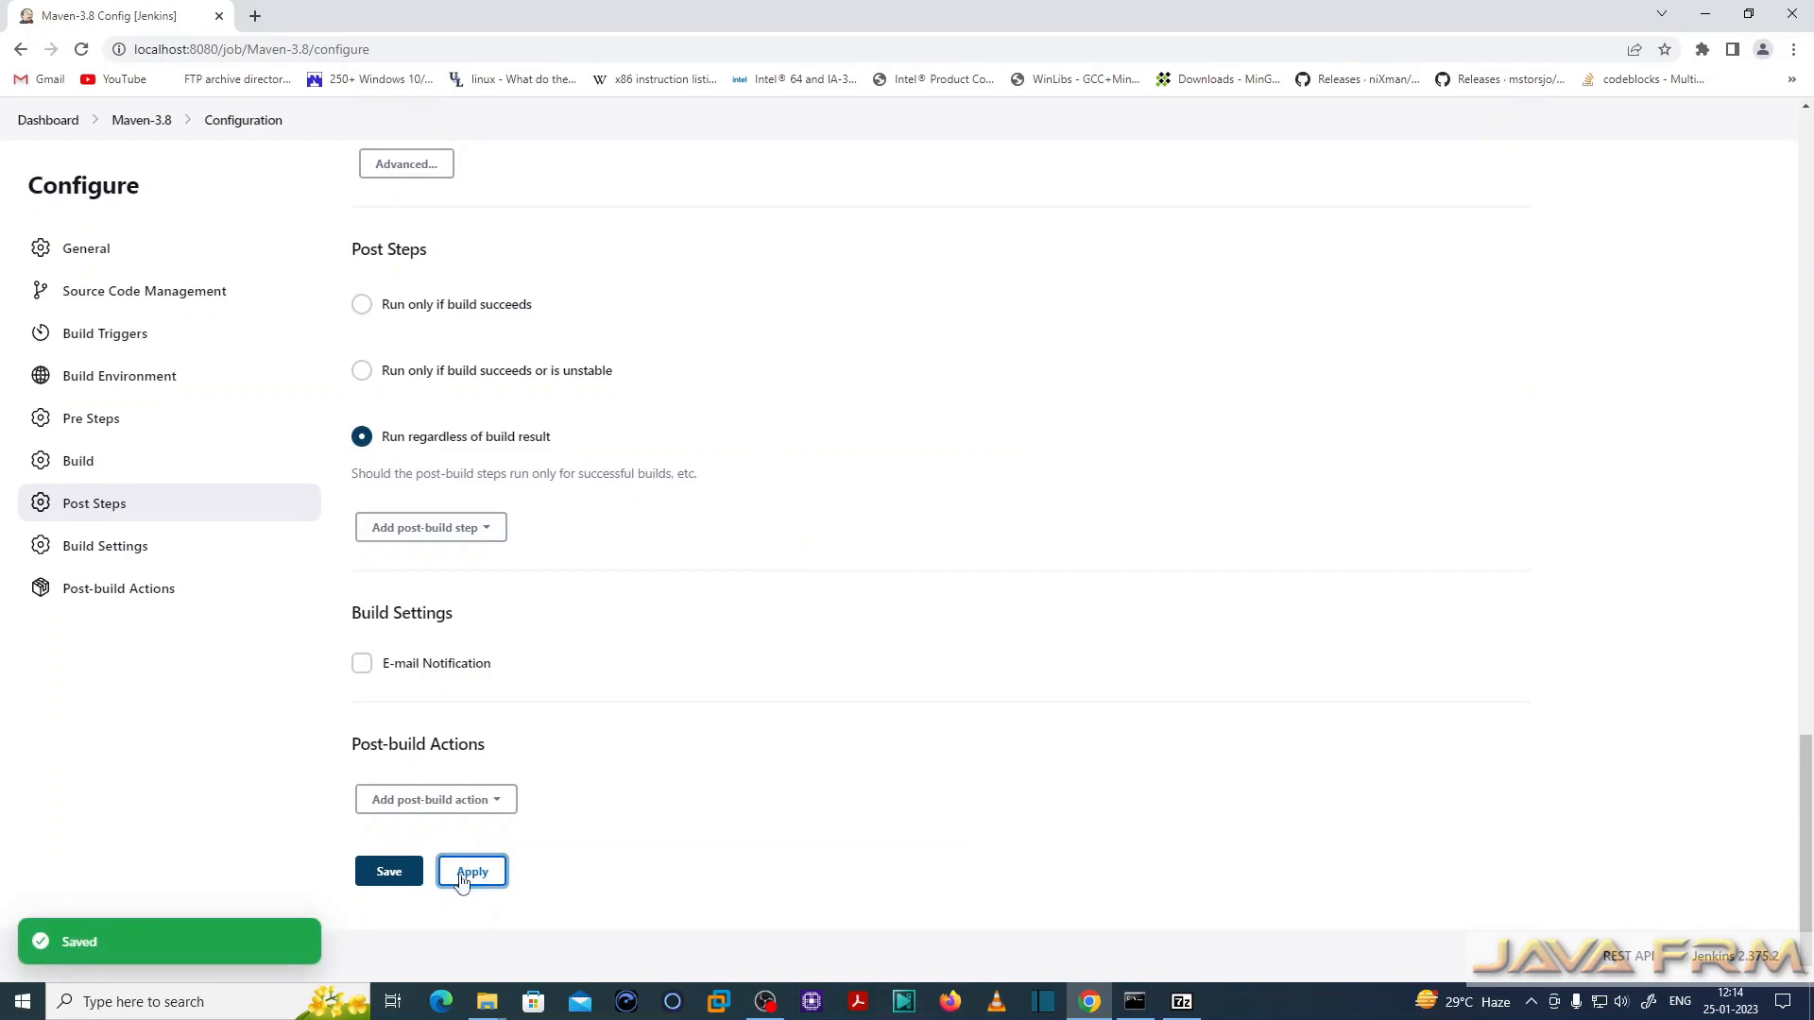
click(390, 873)
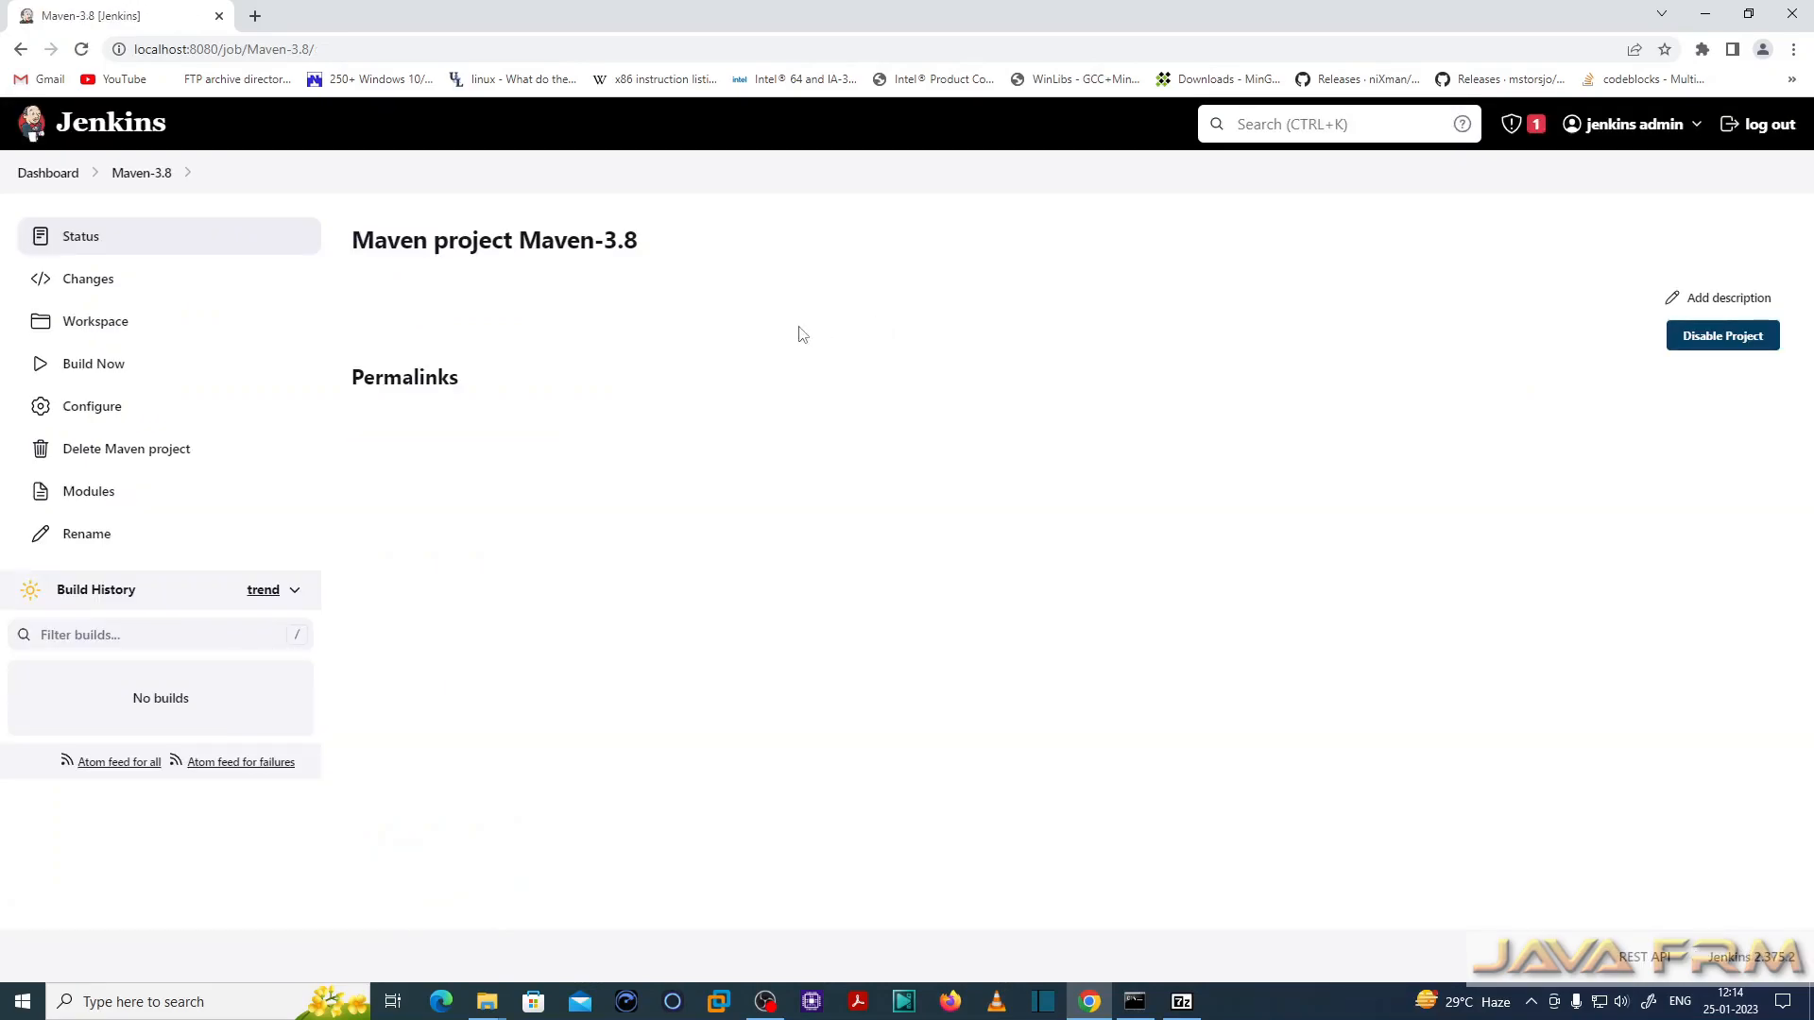
- Open Jenkins' Global Tool Configuration from the dashboard and expand the list of Maven installations
click(38, 176)
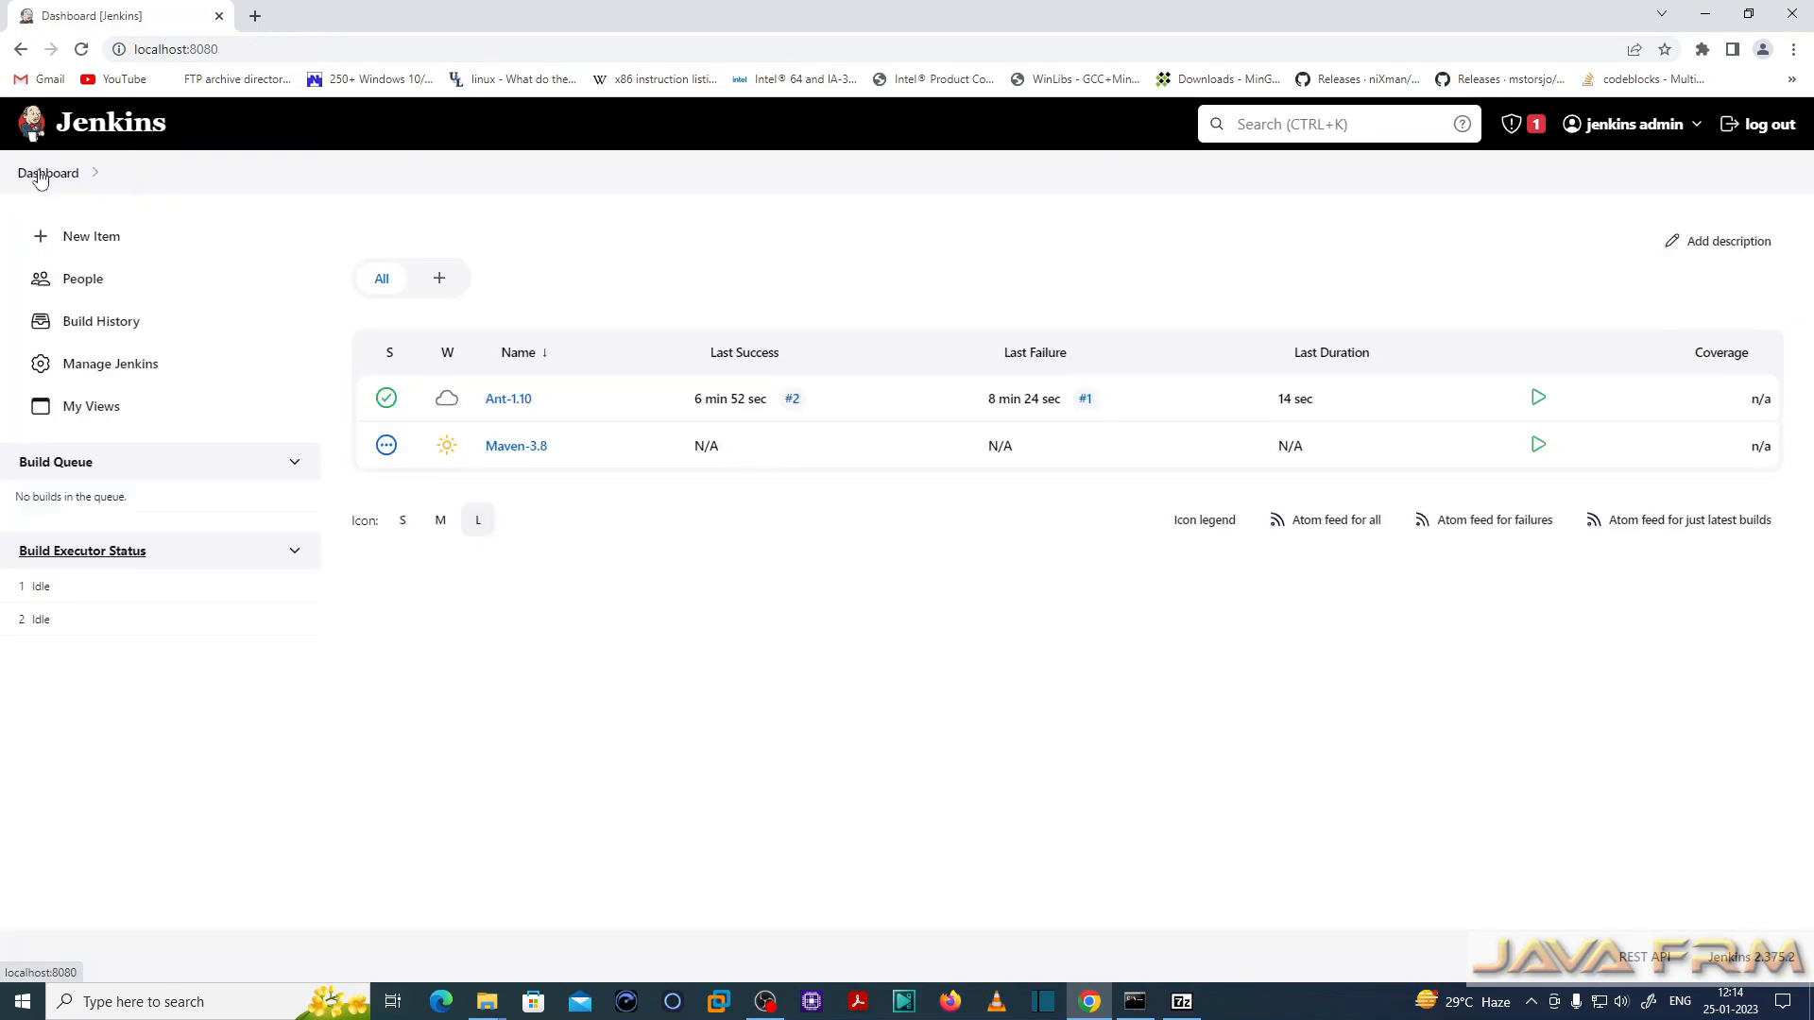
click(106, 367)
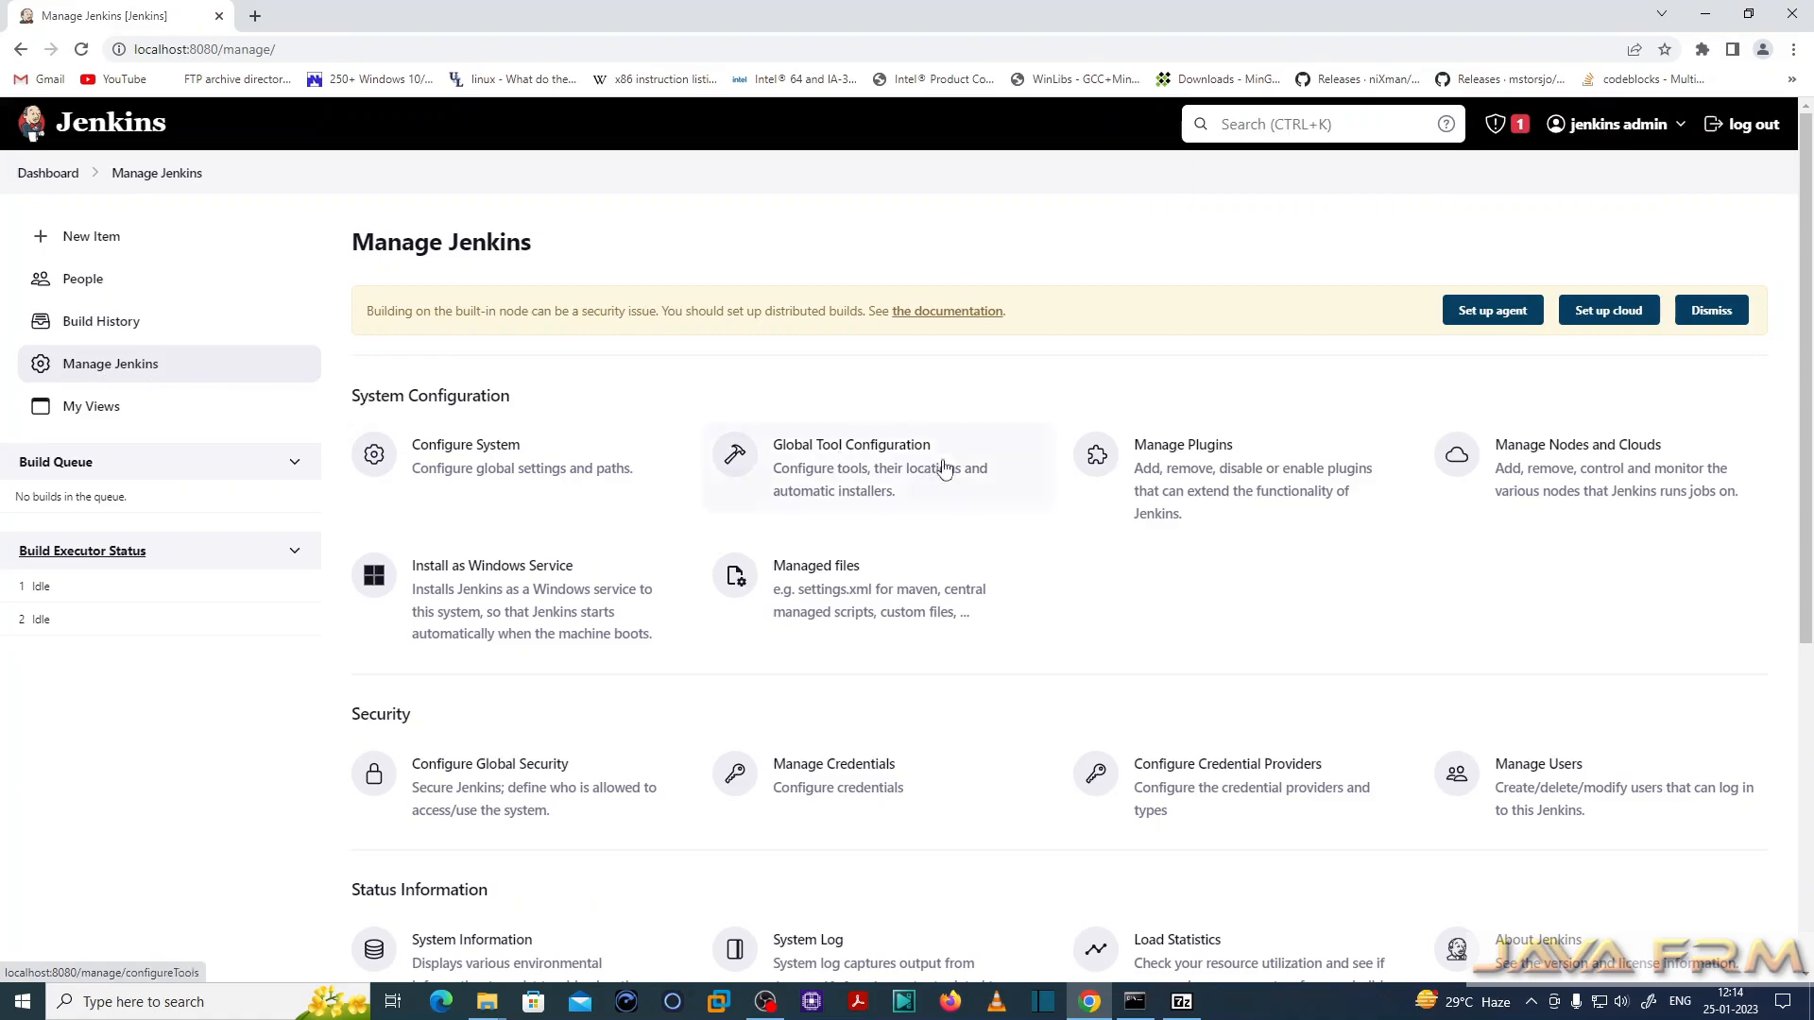
click(865, 468)
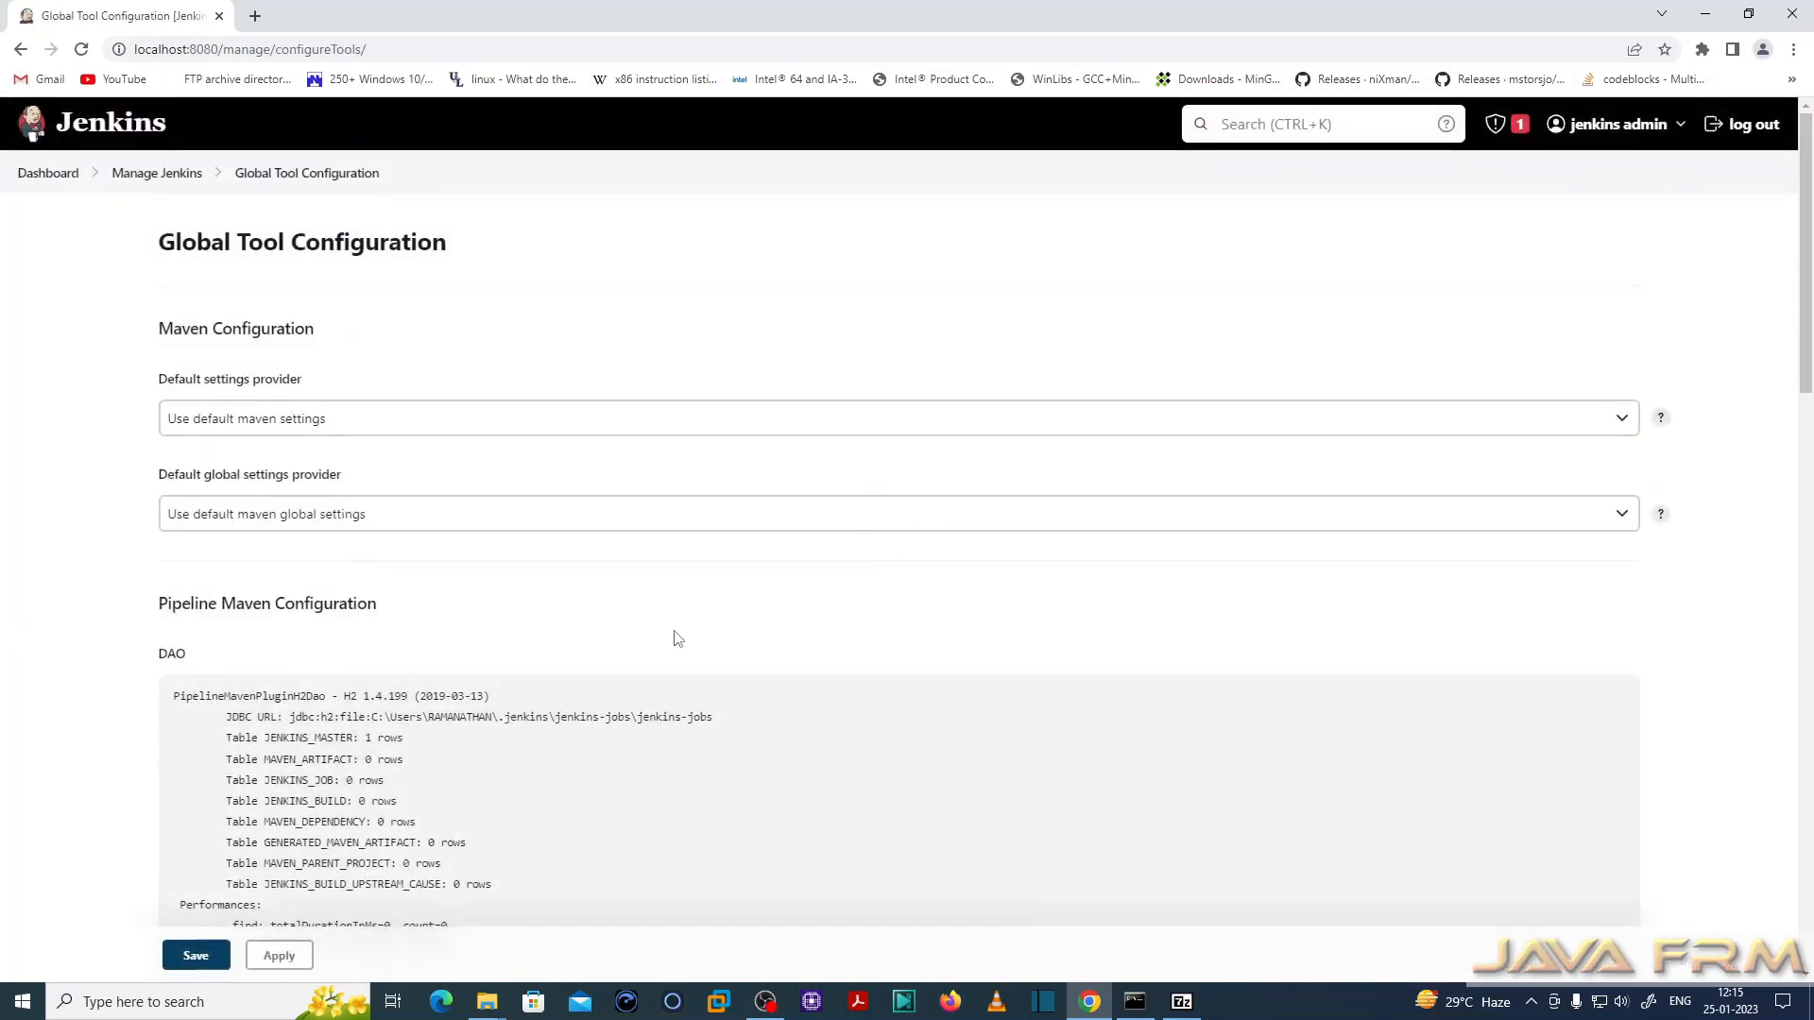
scroll(678, 639, down, 1)
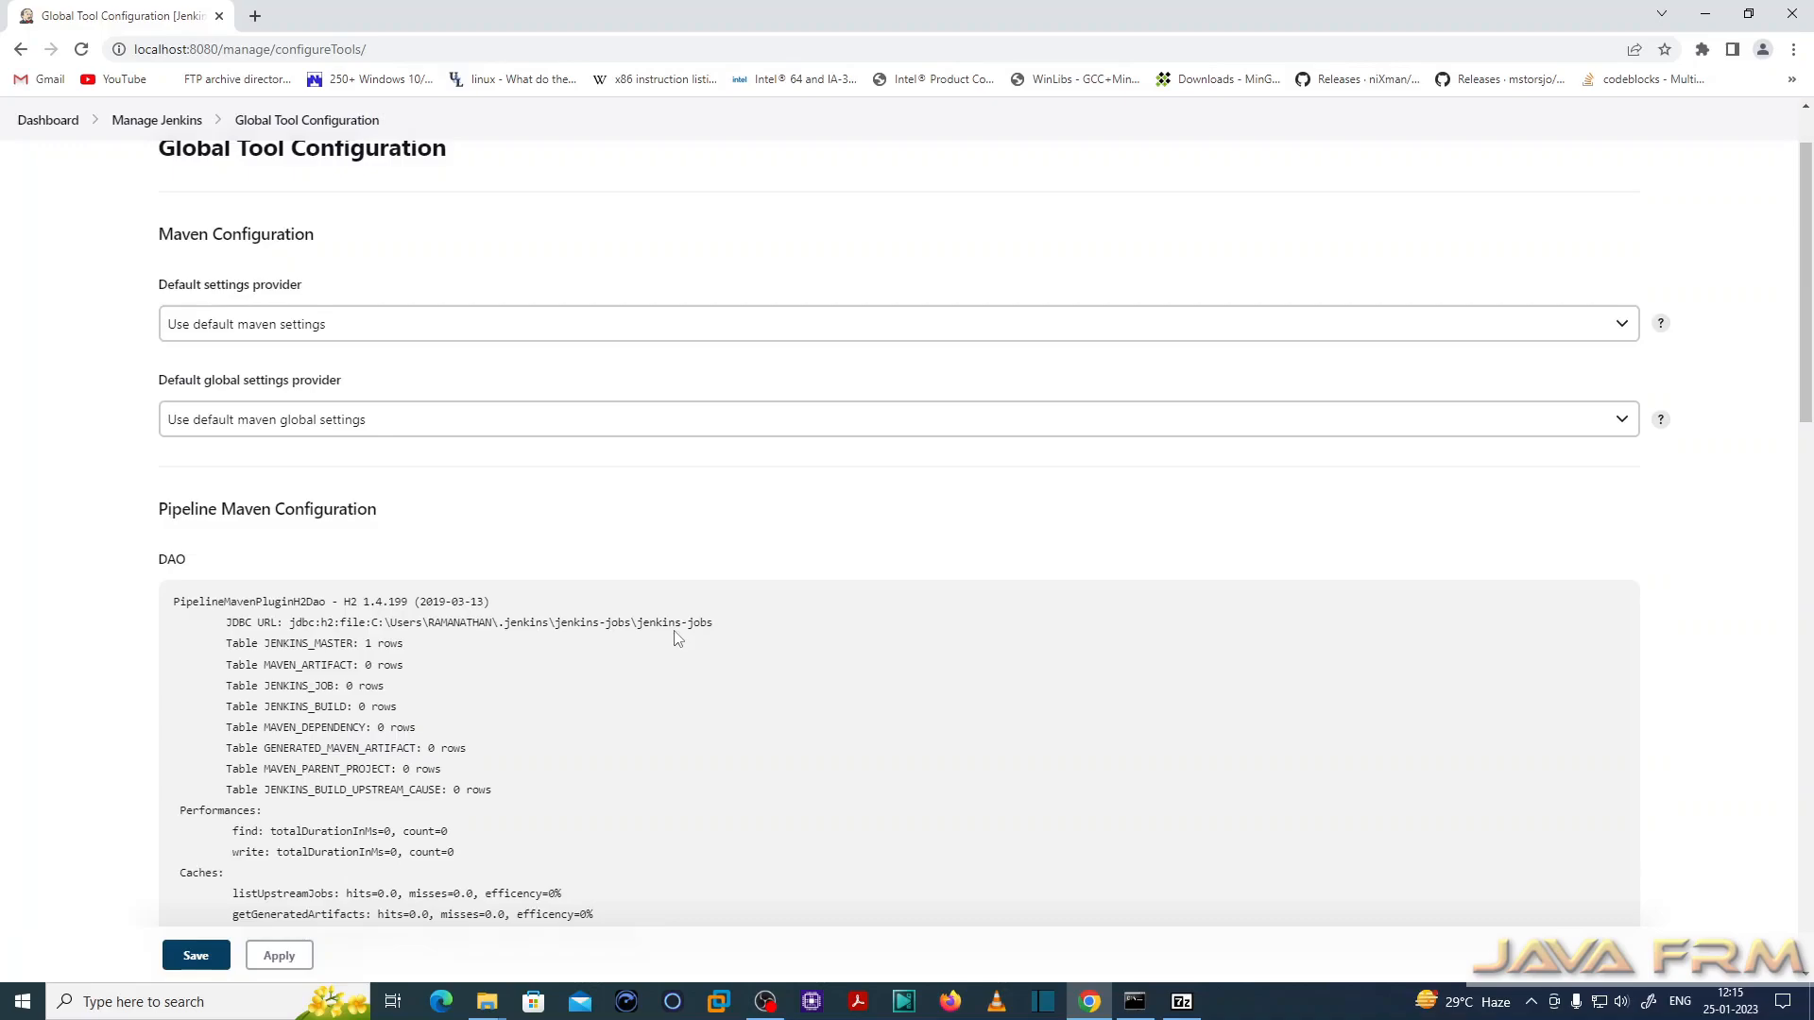
scroll(662, 619, down, 18)
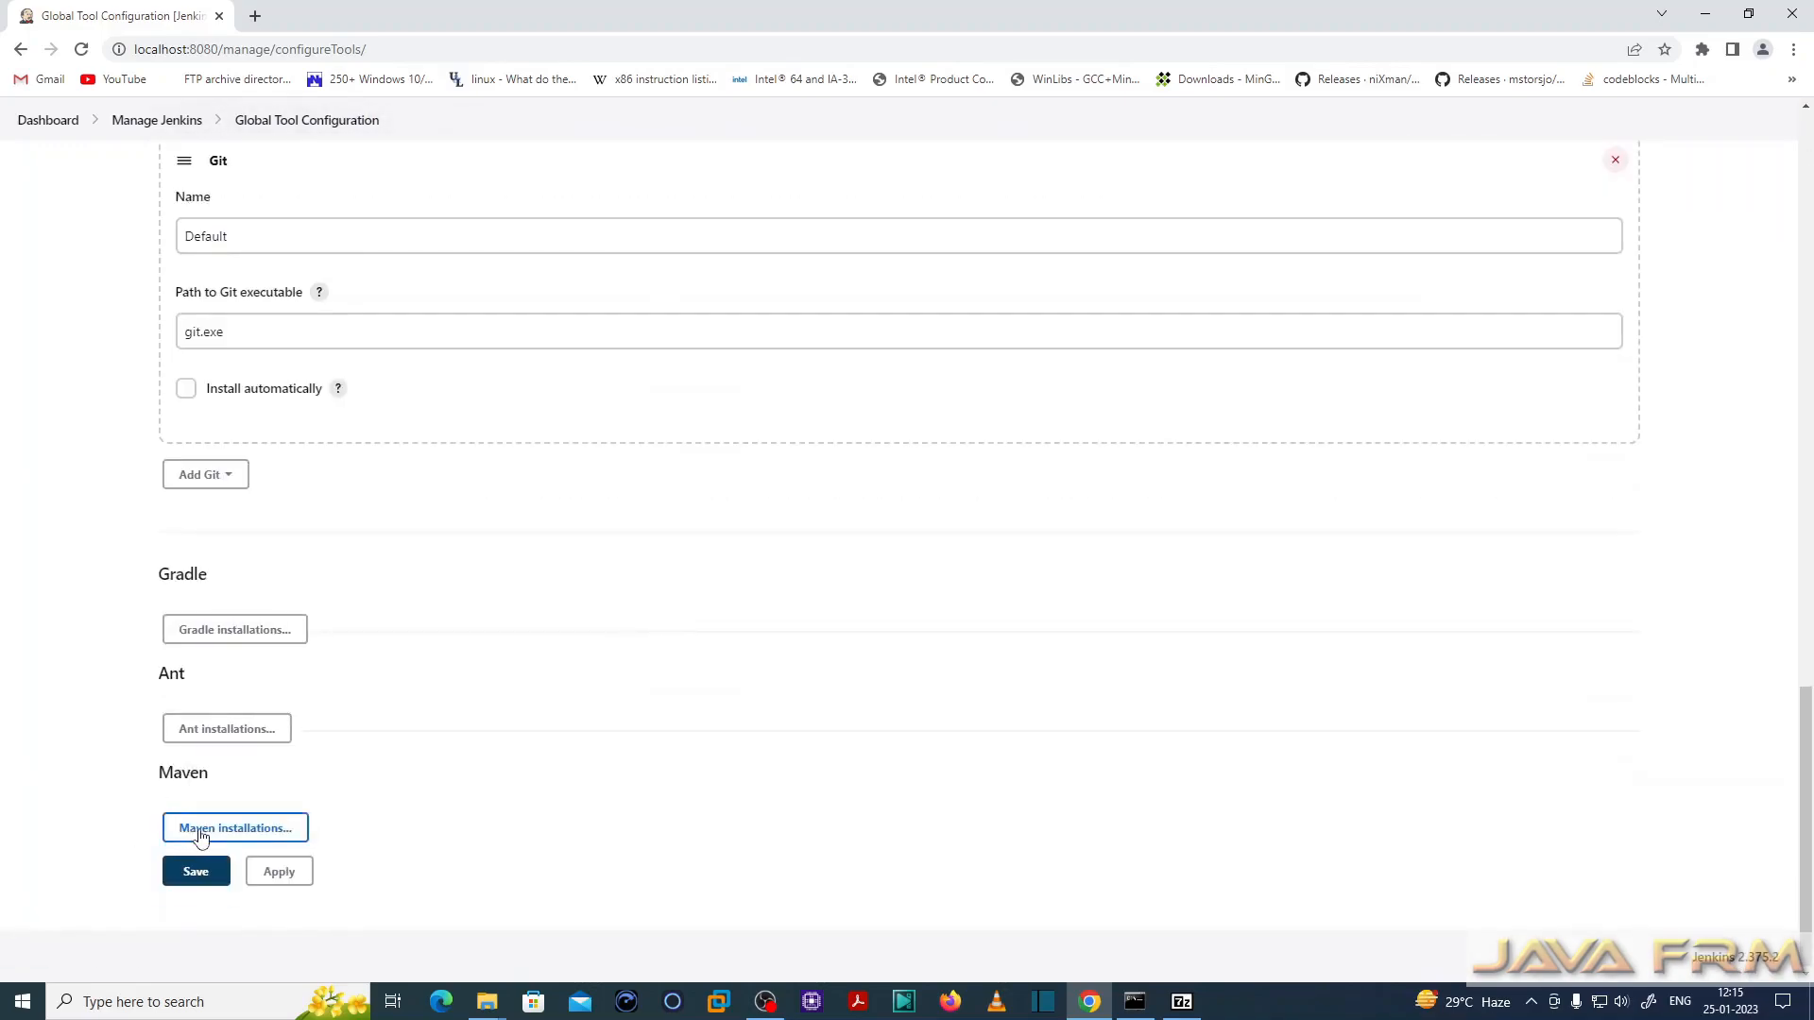
click(213, 829)
scroll(527, 677, down, 4)
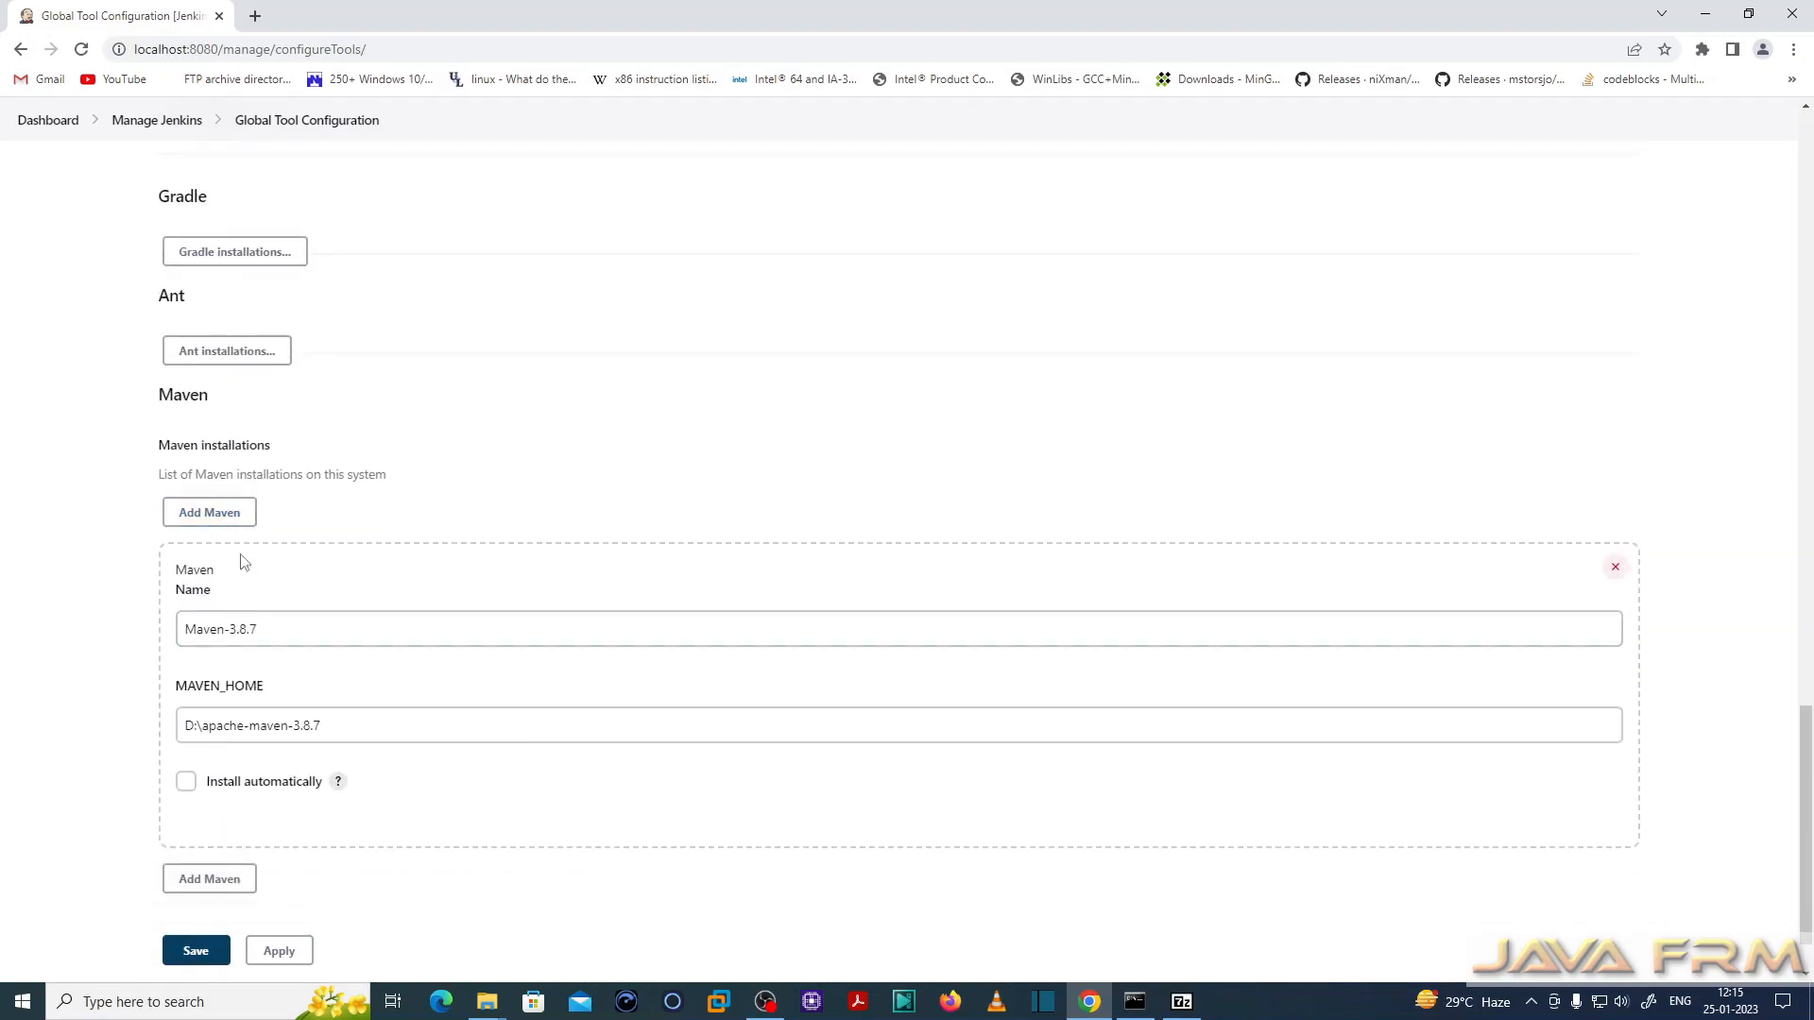
- Examine the name and MAVEN_HOME path of the configured Maven installation
click(261, 641)
click(236, 737)
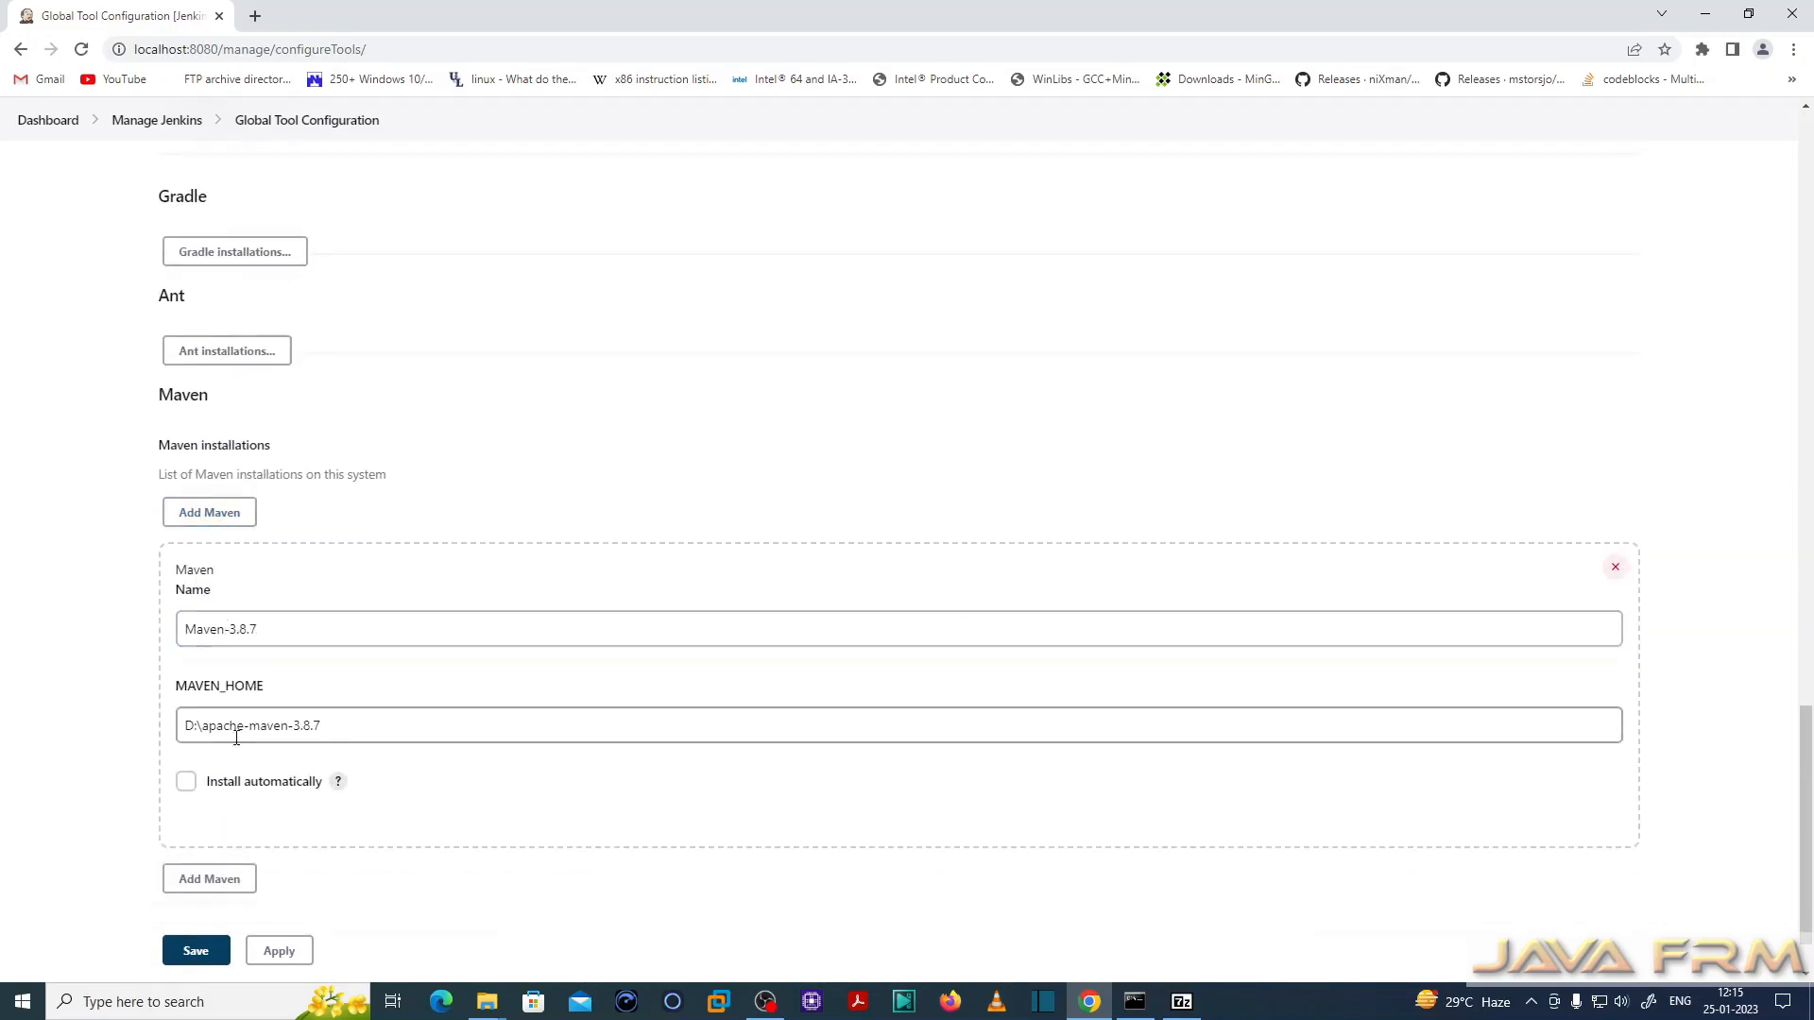
click(272, 638)
click(273, 735)
click(264, 639)
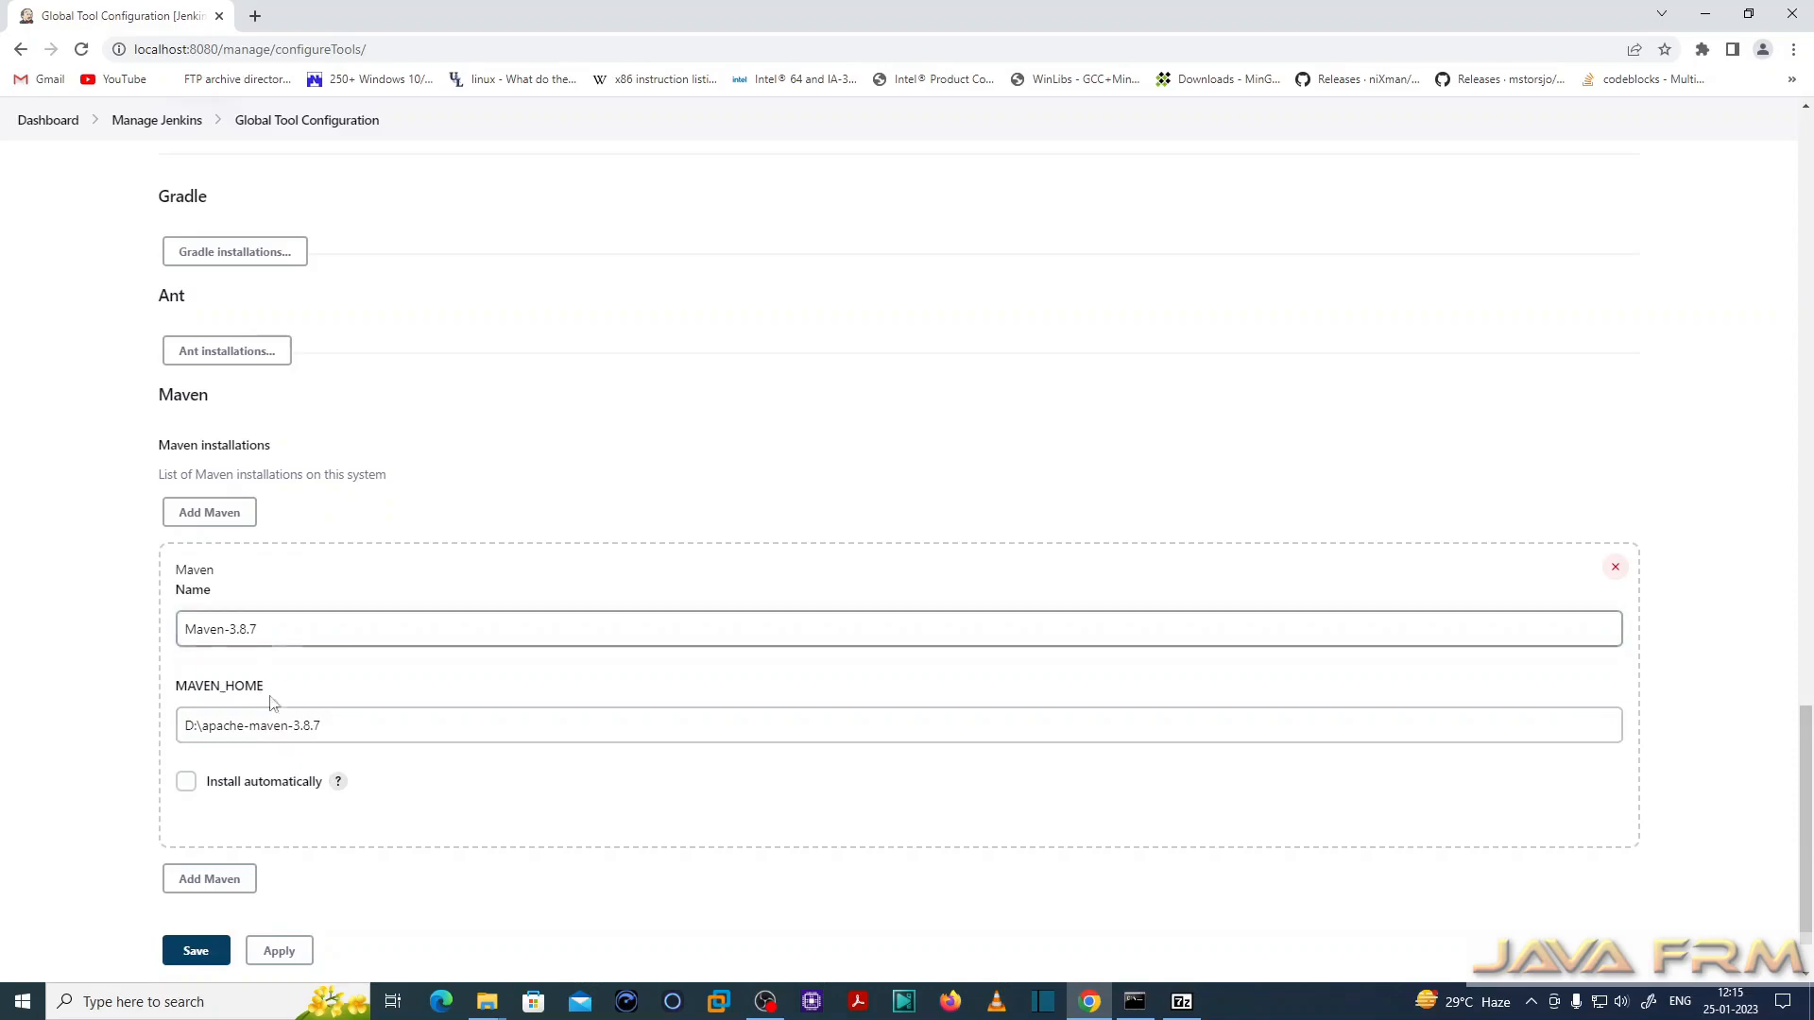
click(251, 726)
click(213, 631)
click(332, 730)
click(268, 474)
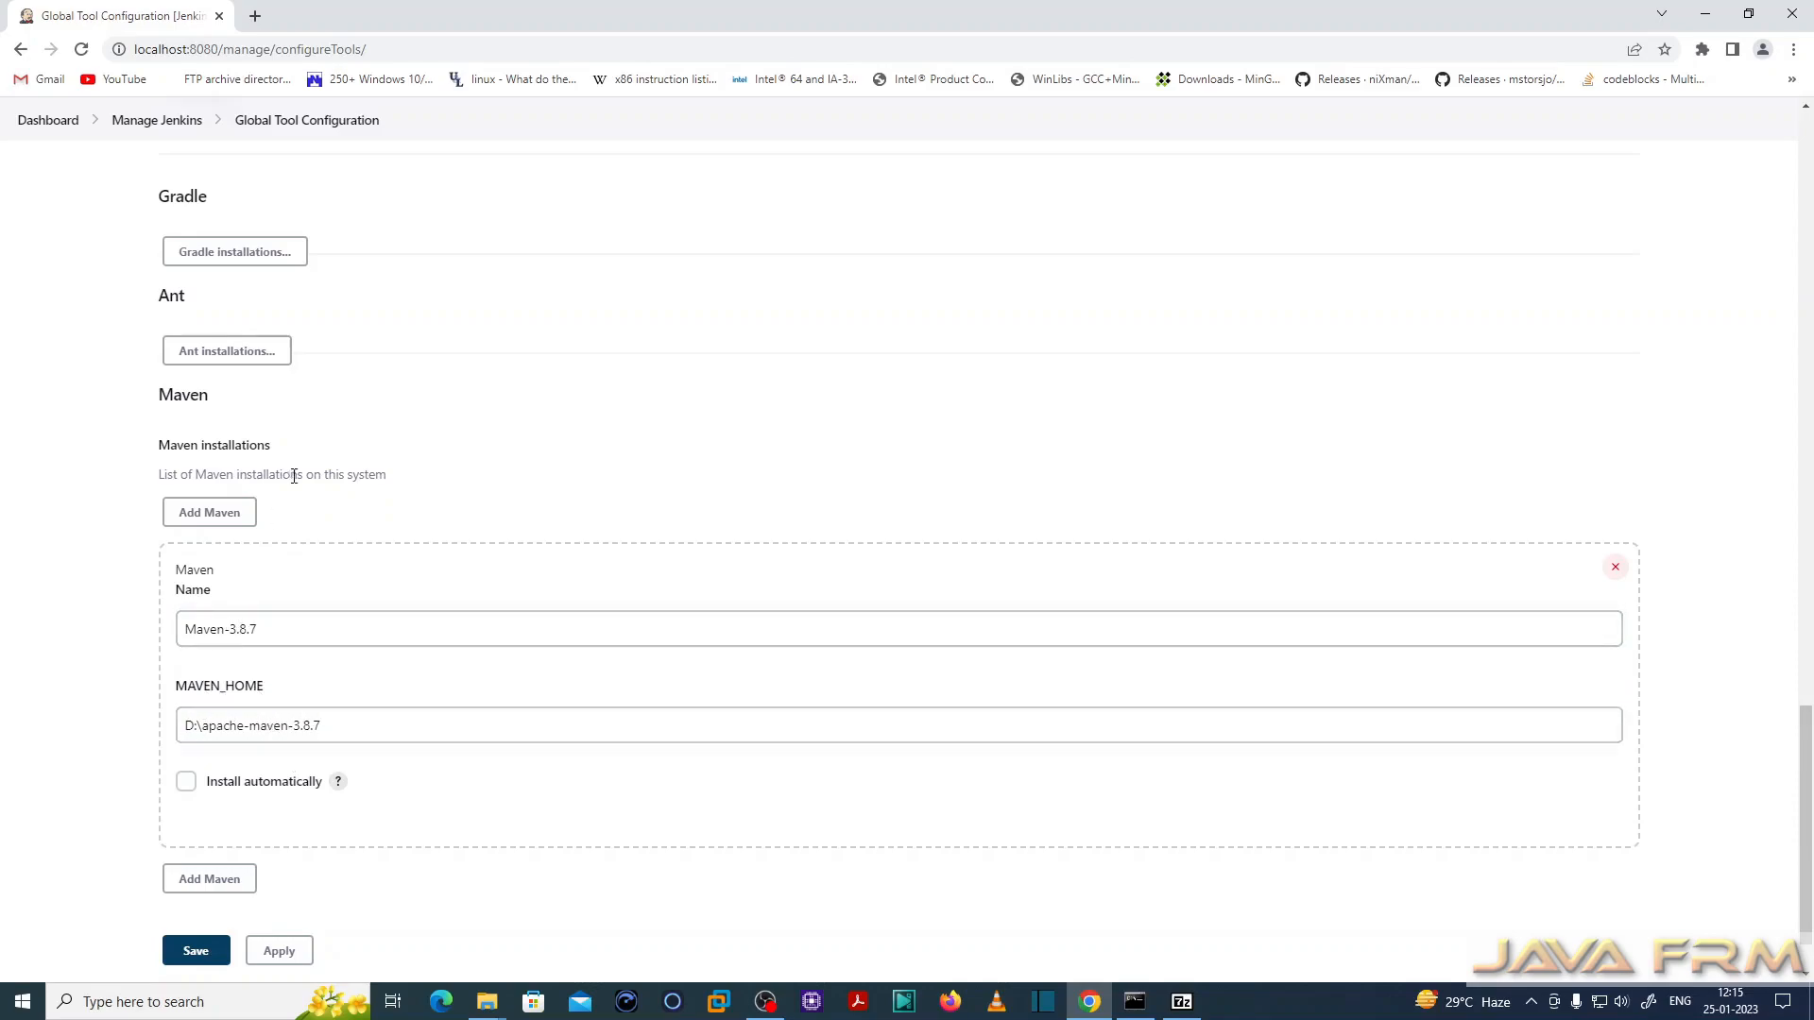
- Switch to File Explorer and open the settings file from D:\apache-maven-3.8.7\conf in Notepad++
click(486, 1003)
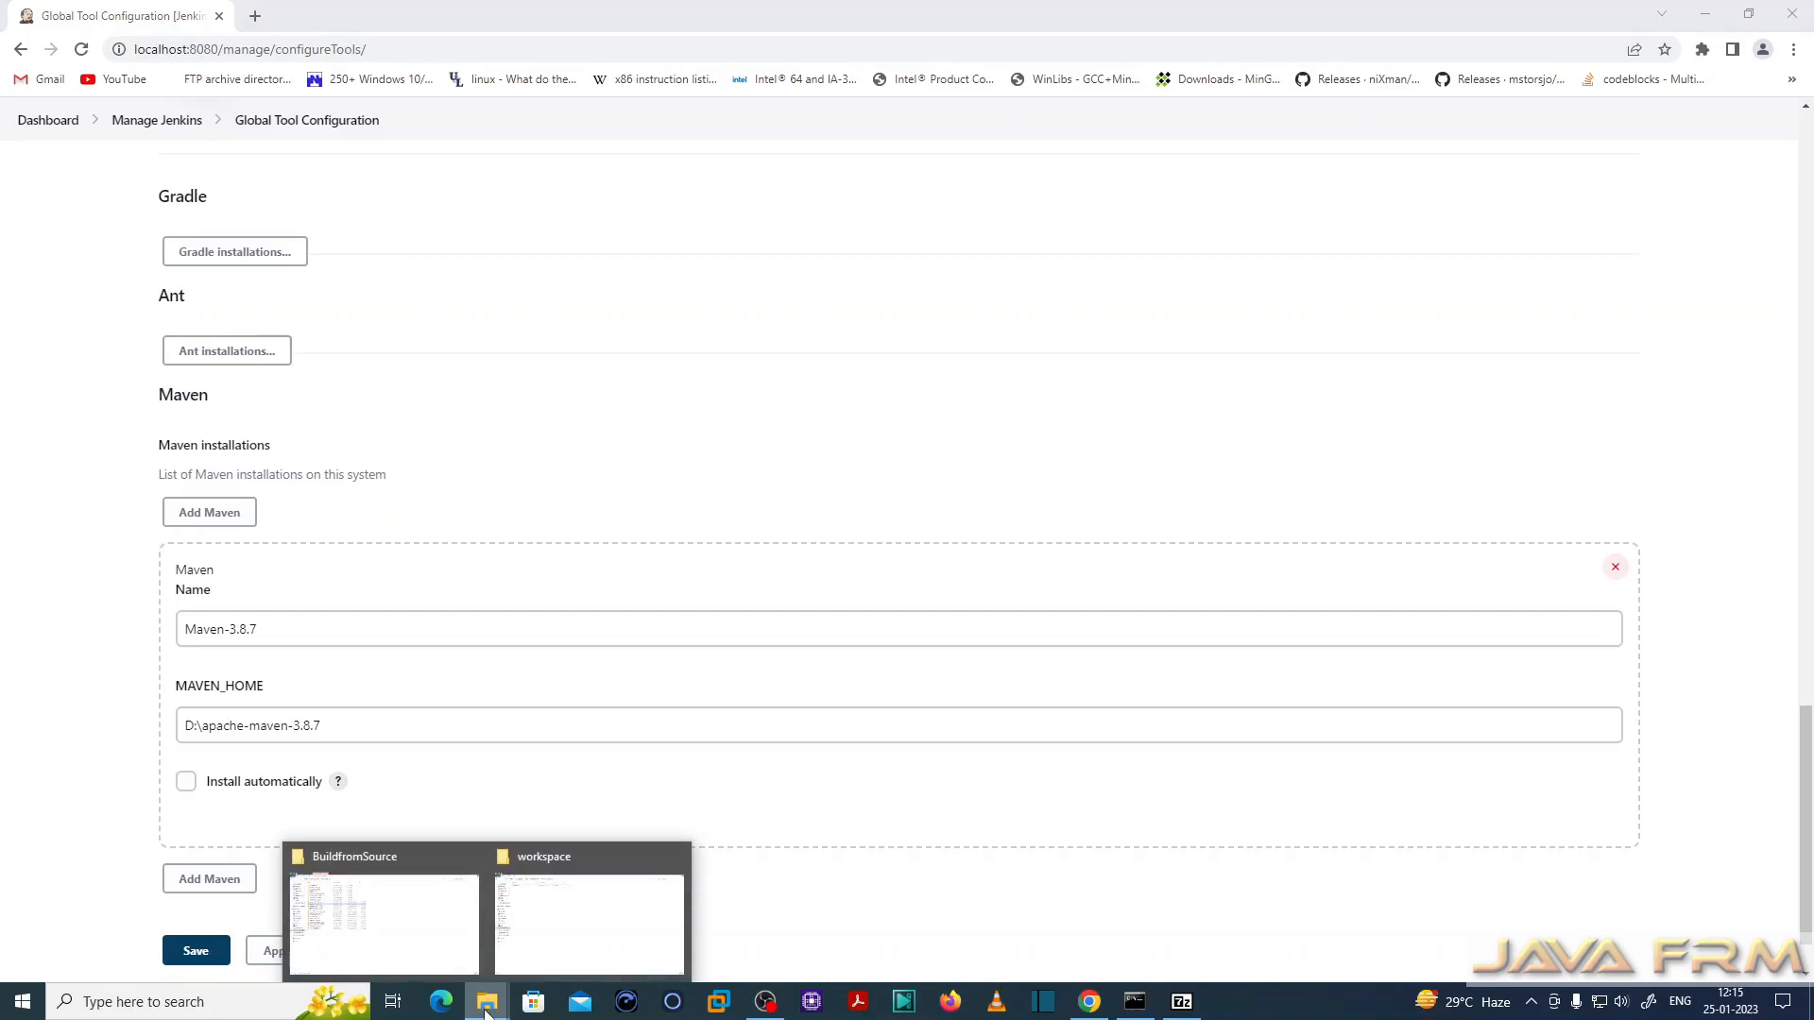
click(413, 940)
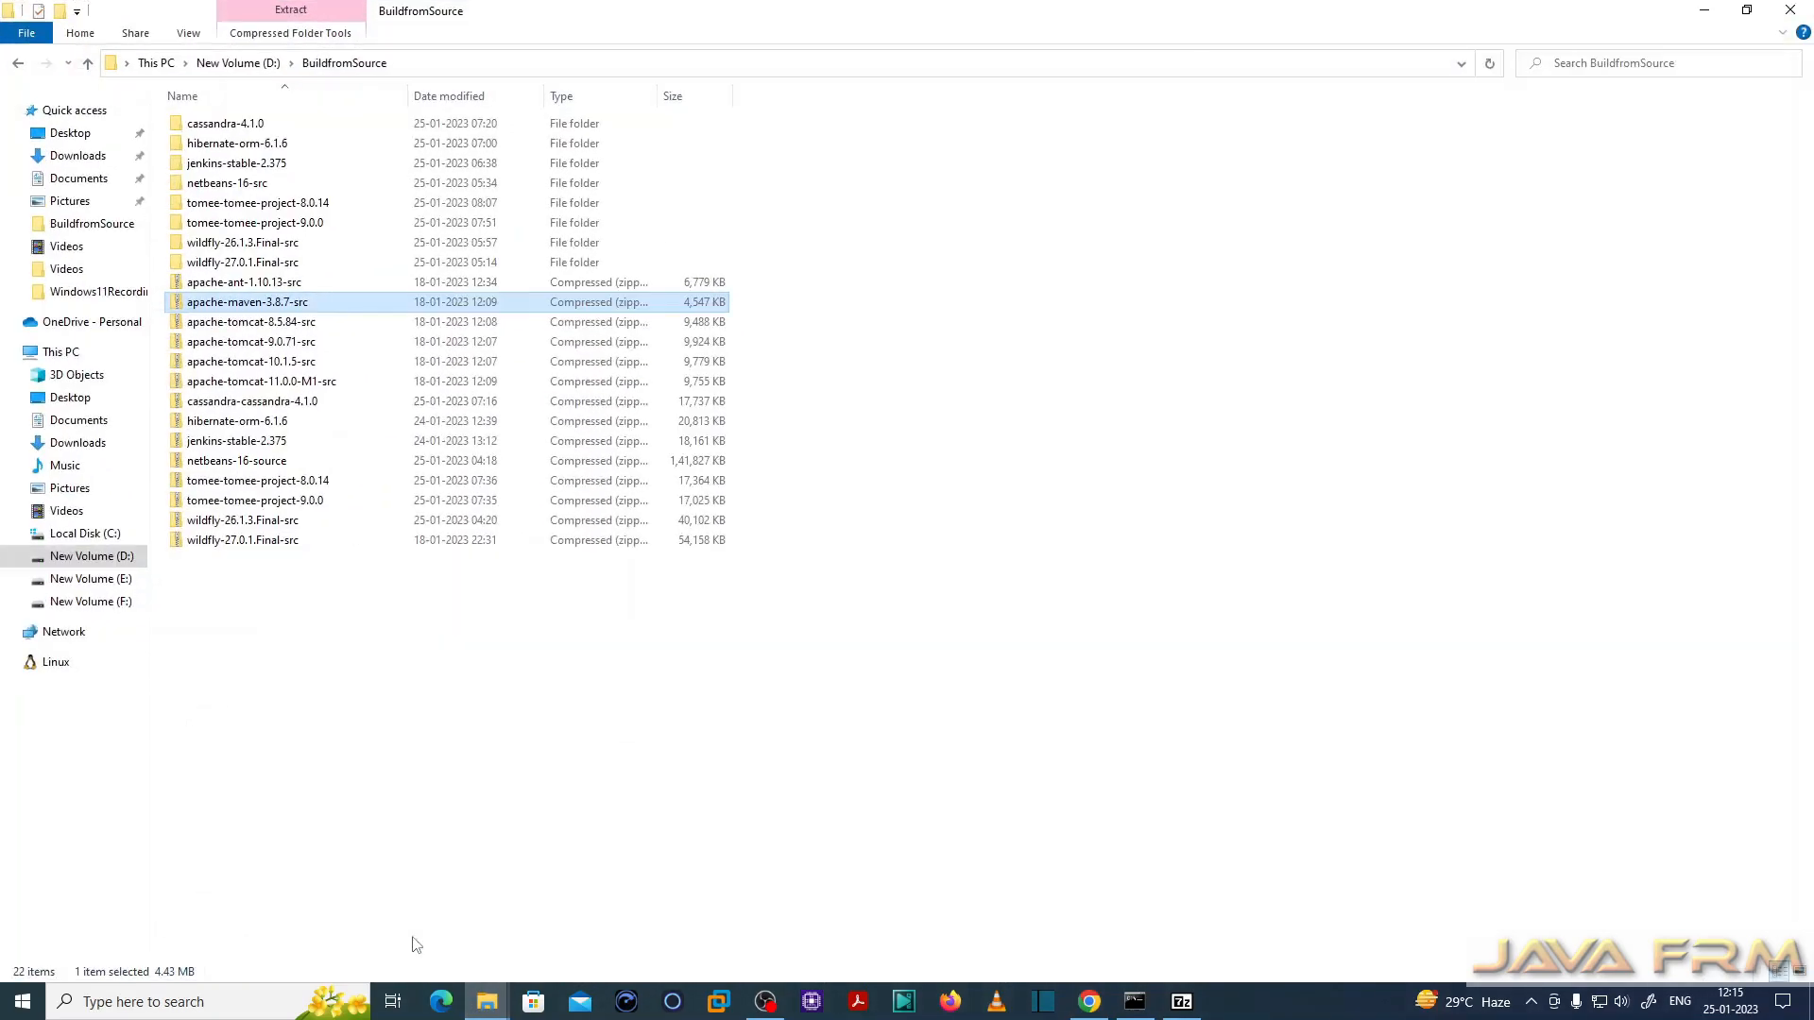
click(251, 63)
double_click(252, 144)
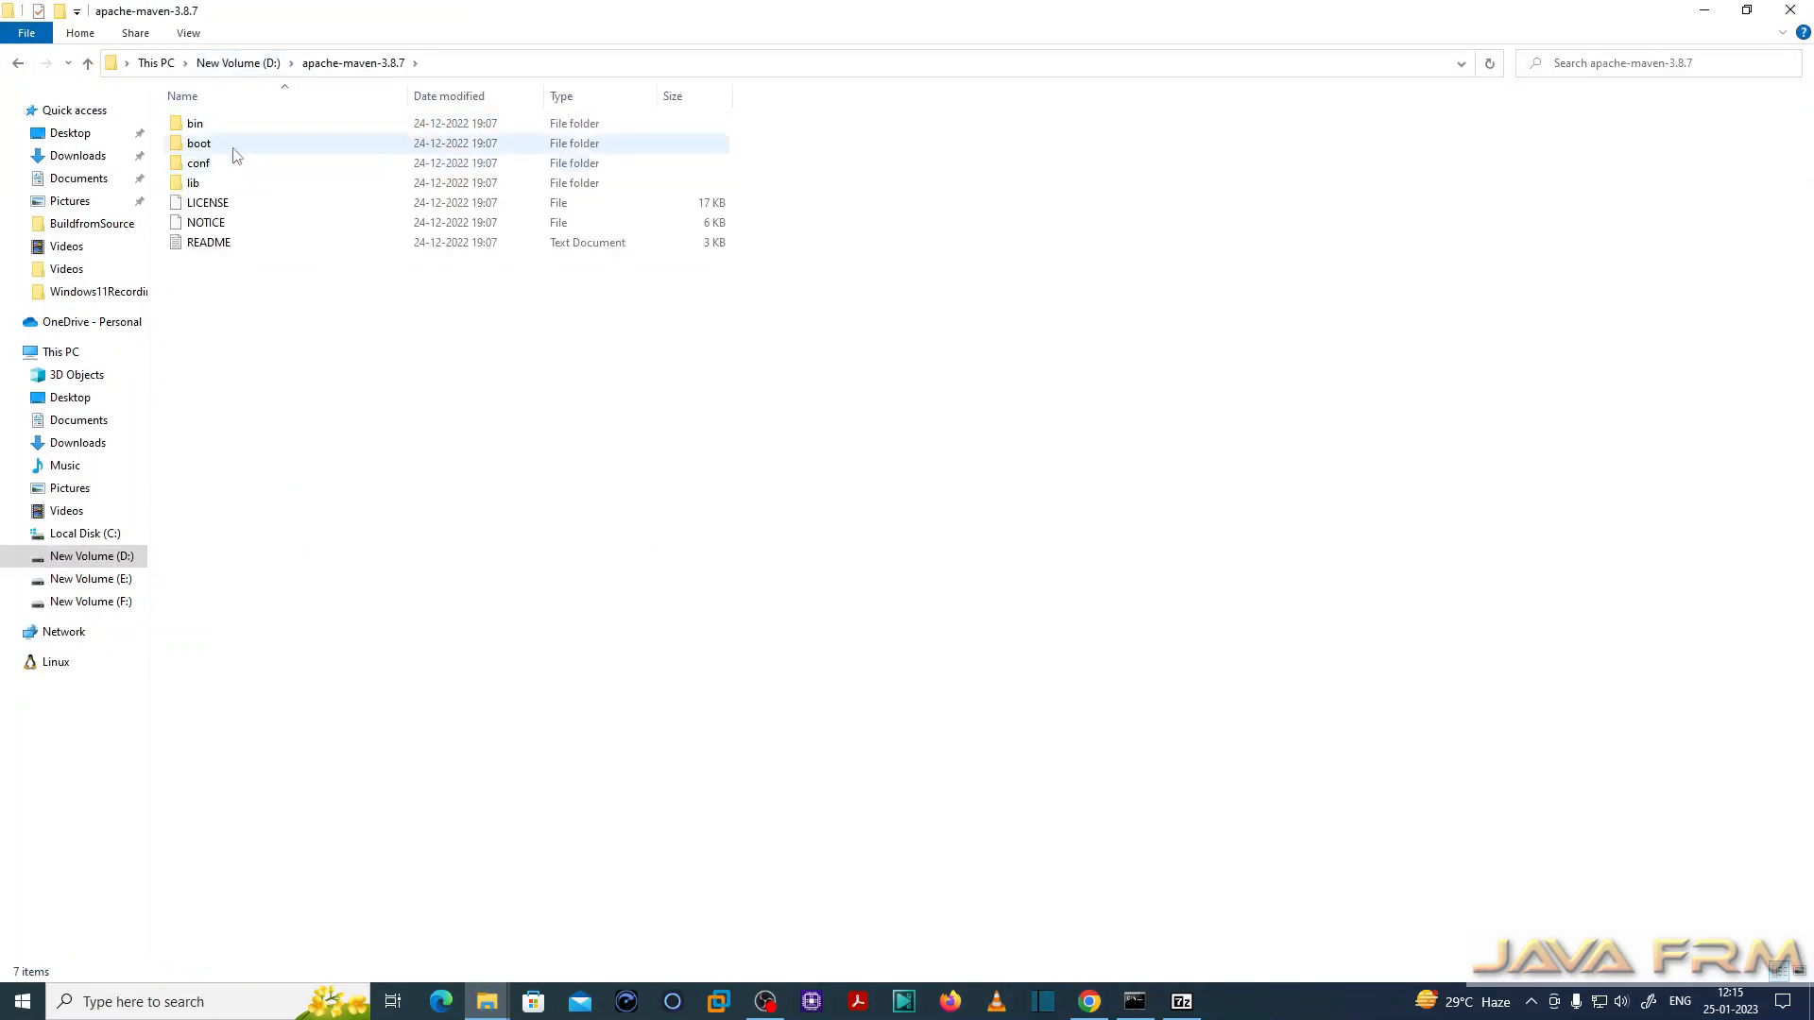
double_click(204, 162)
click(217, 147)
right_click(213, 146)
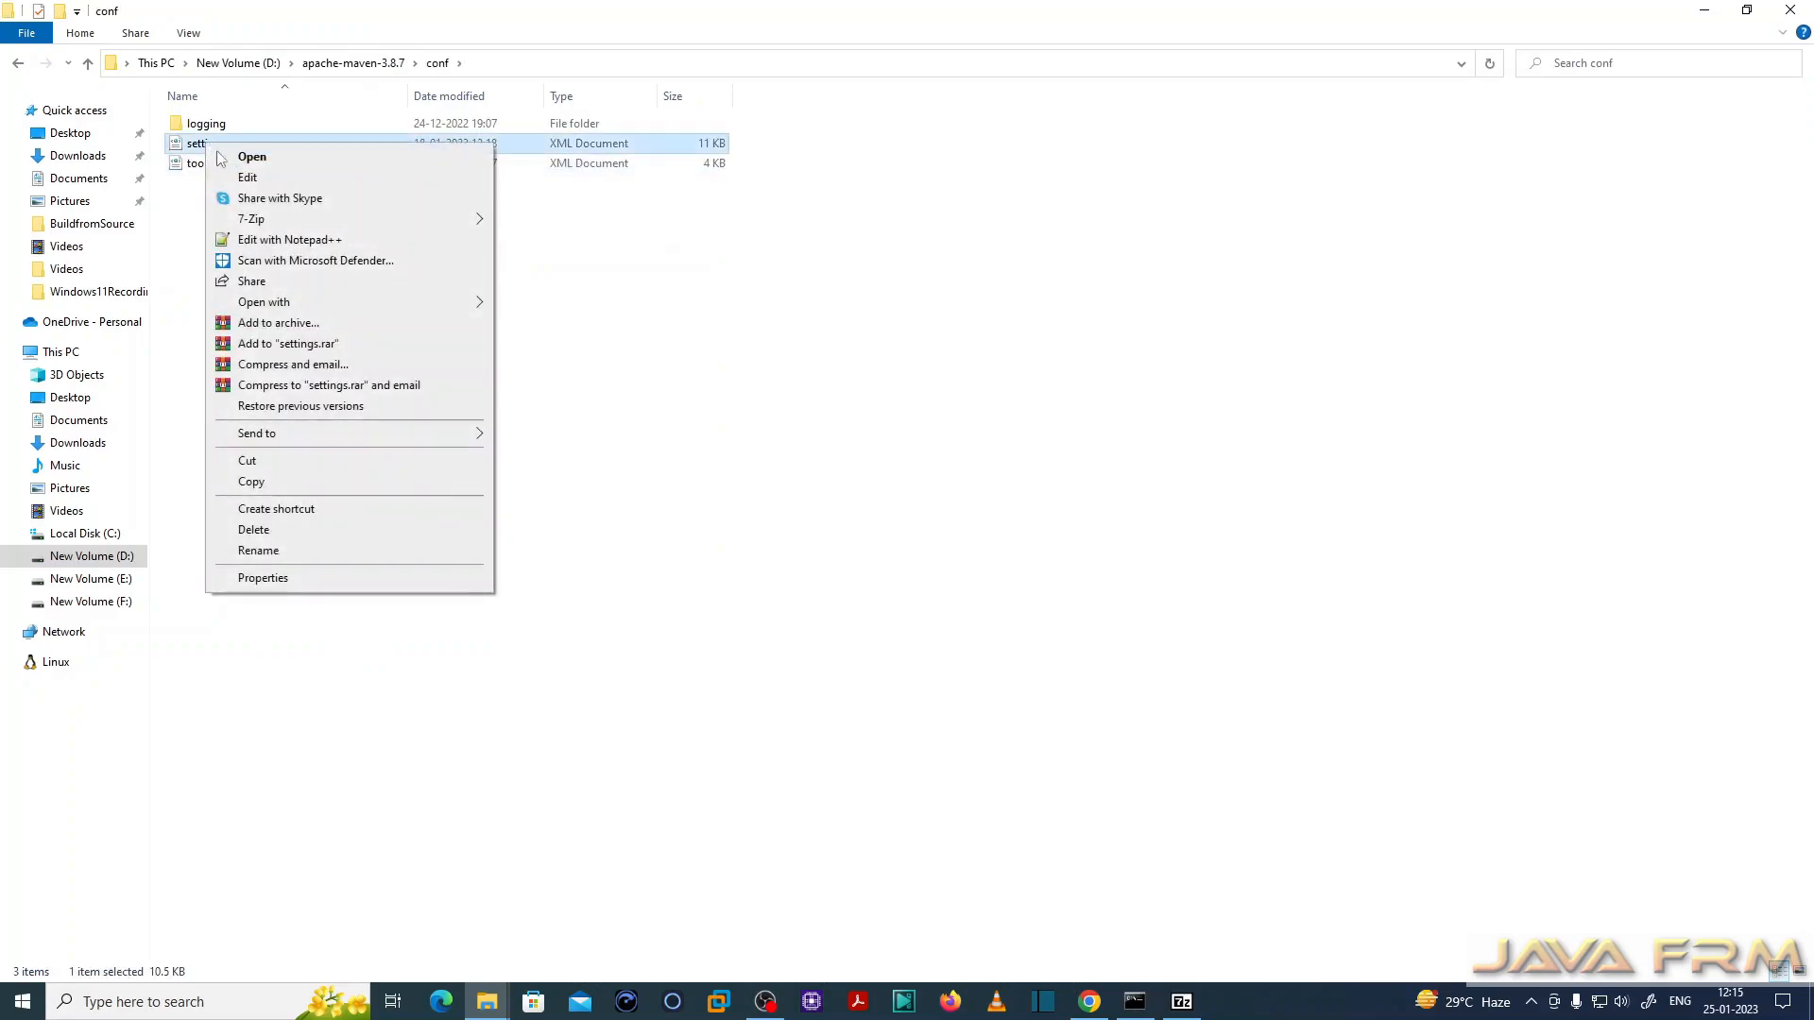
click(332, 240)
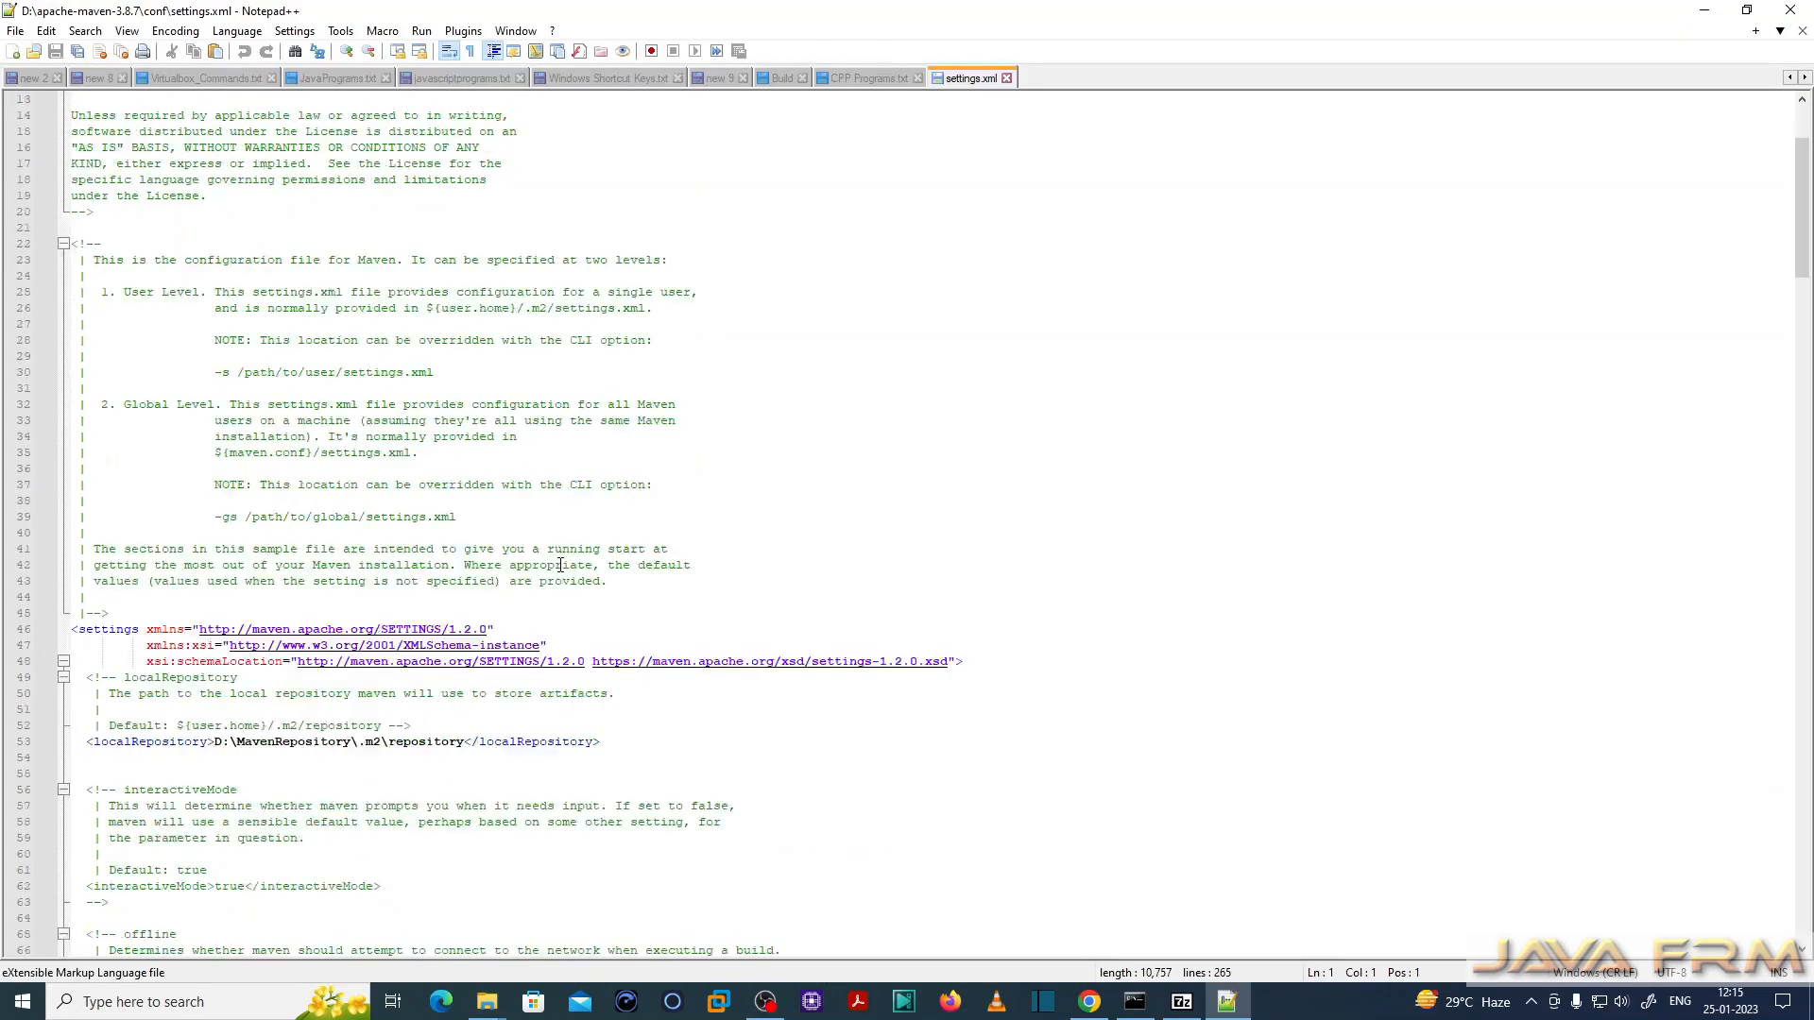
- Examine the localRepository path in settings.xml and minimize the editor window
scroll(501, 633, down, 1)
drag(215, 693, 465, 698)
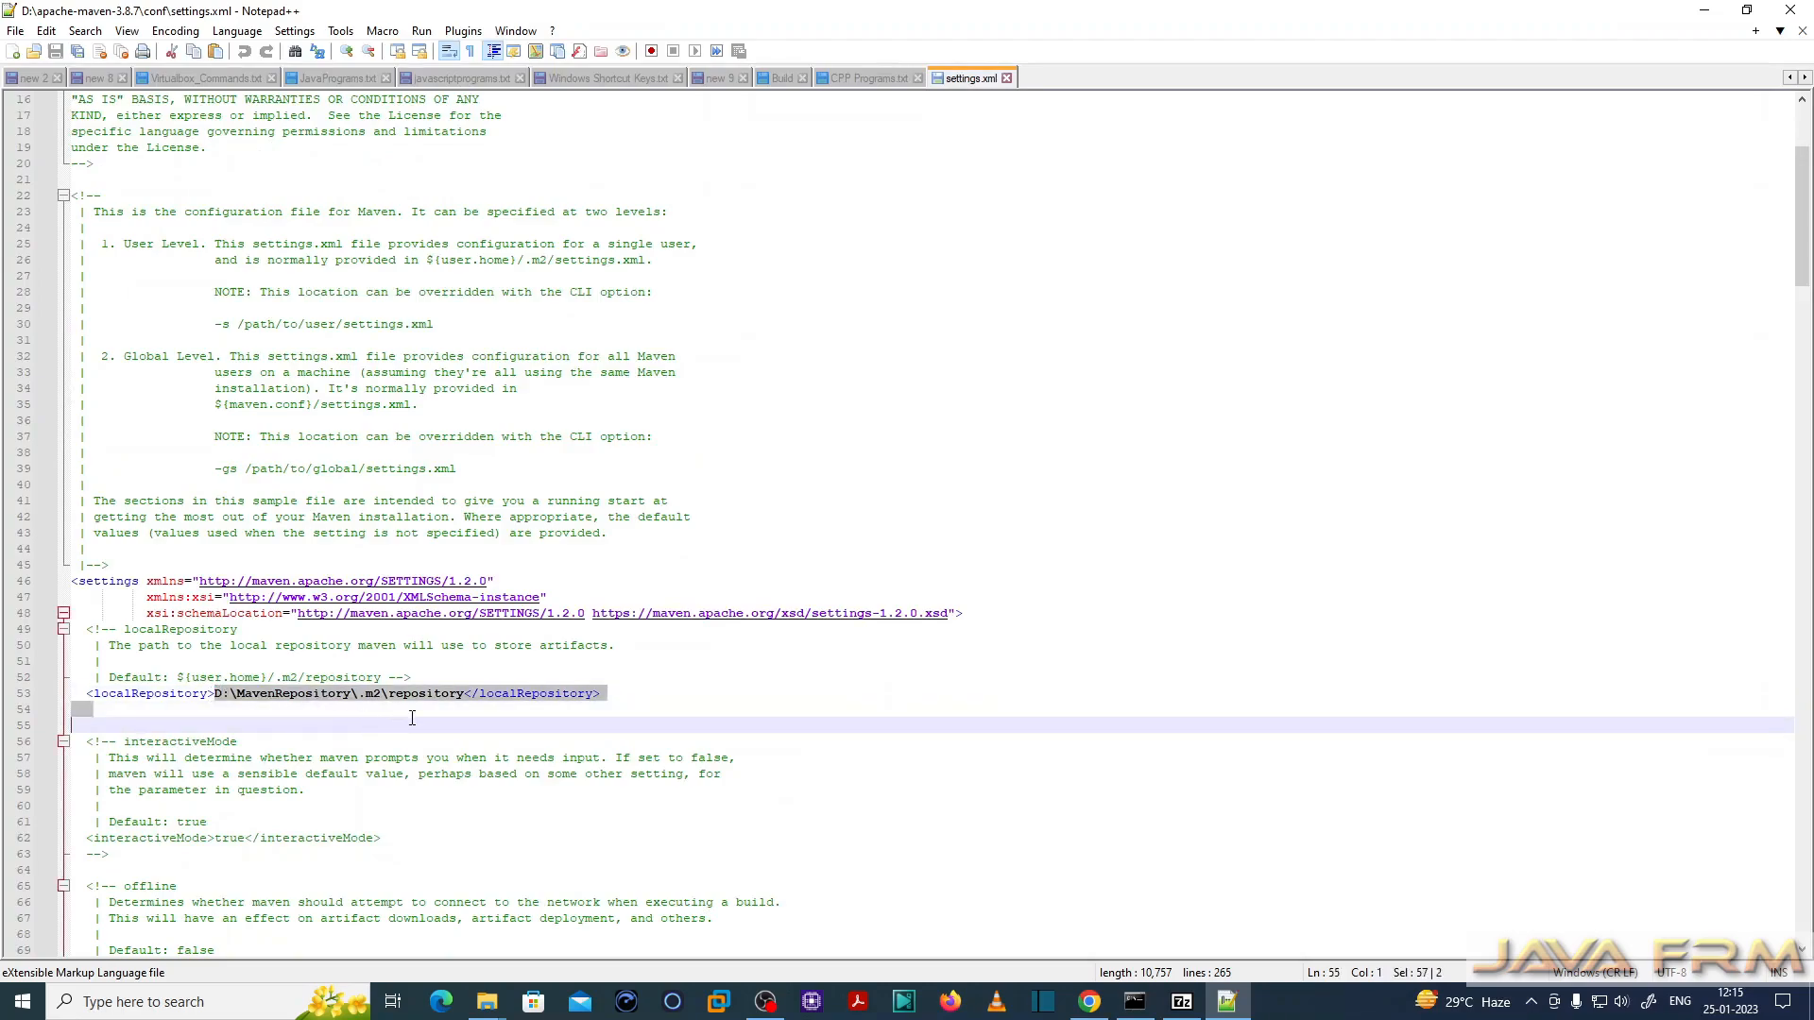
click(1036, 718)
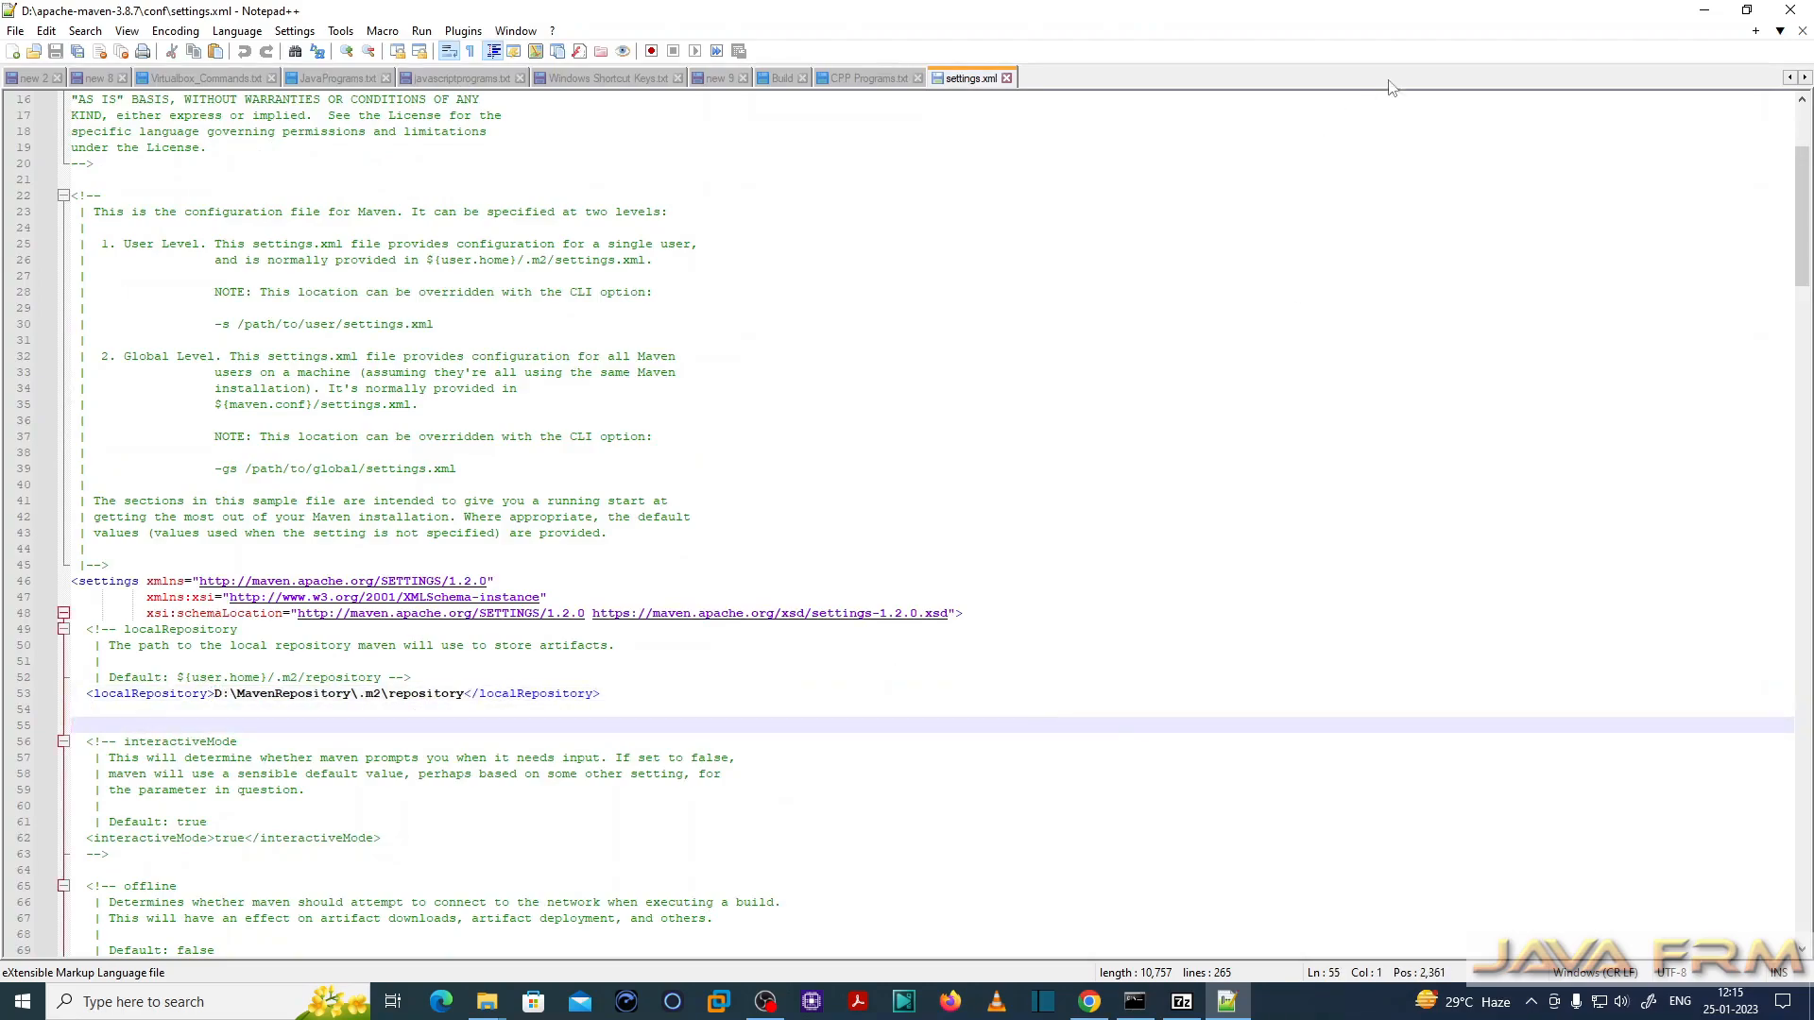
click(1704, 10)
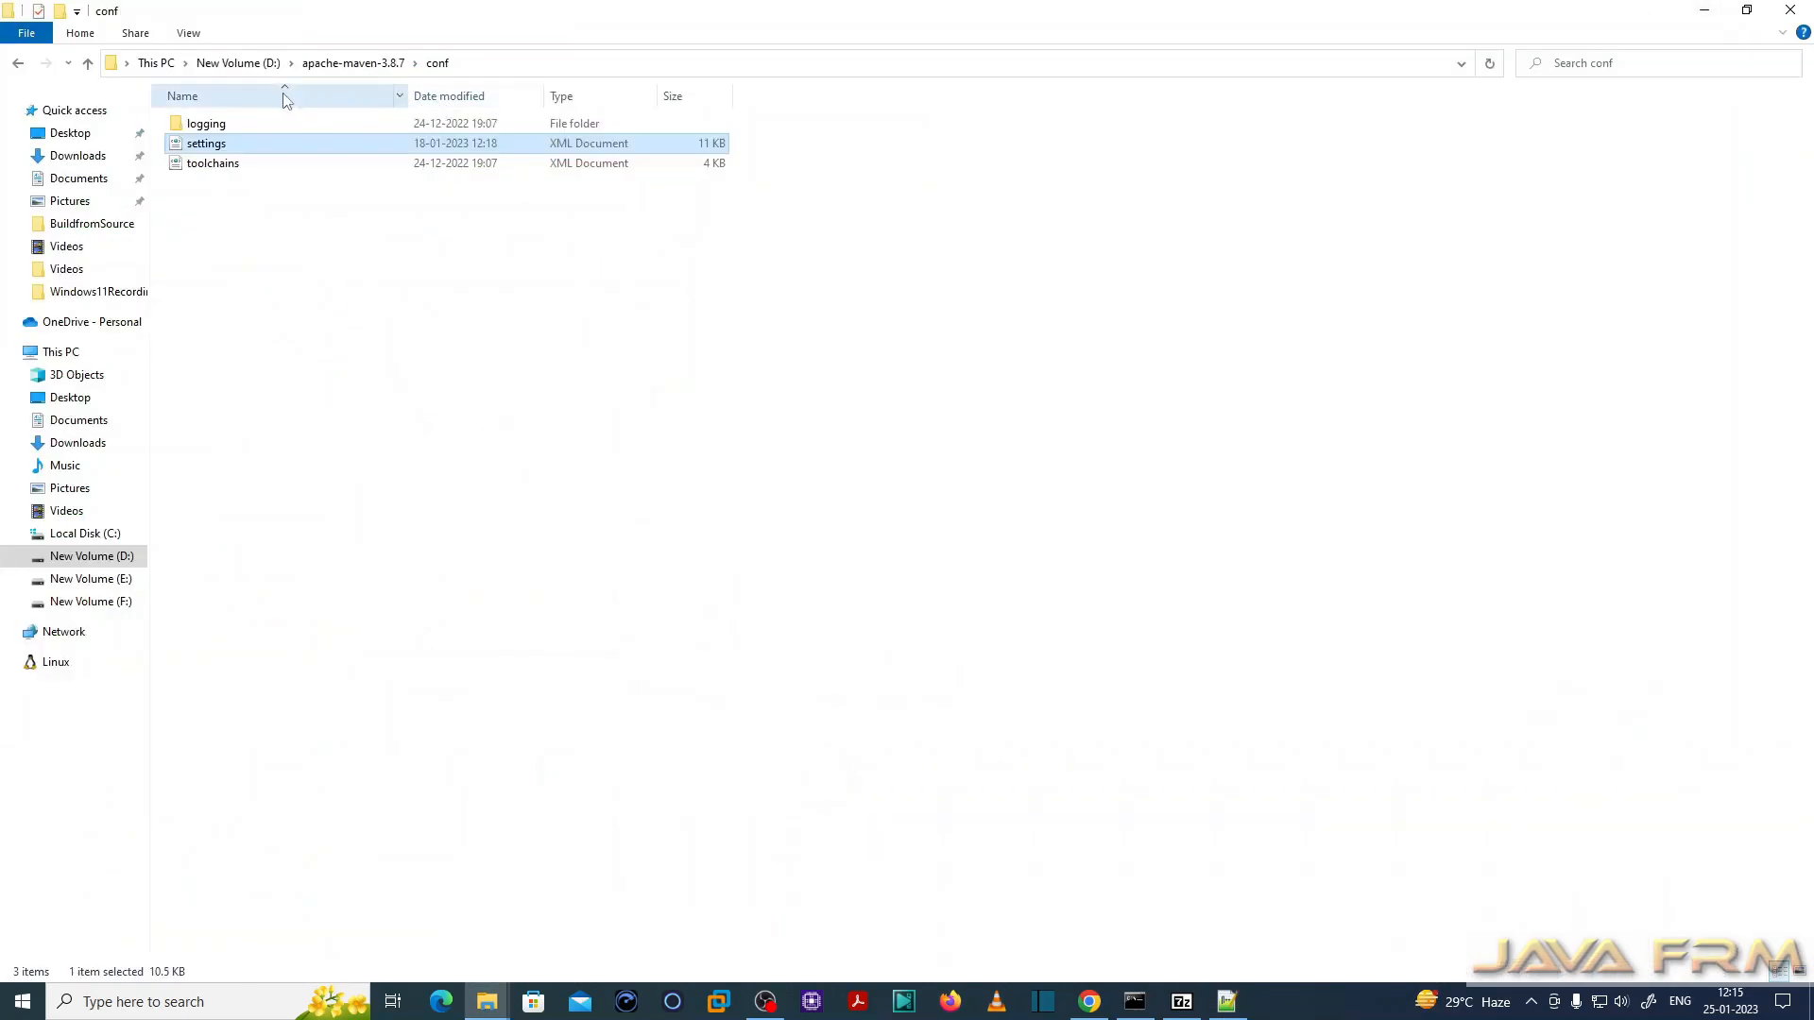
- Examine the contents of the local Maven repository folder D:\MavenRepository\.m2\repository and return to the D: drive
click(239, 62)
double_click(233, 434)
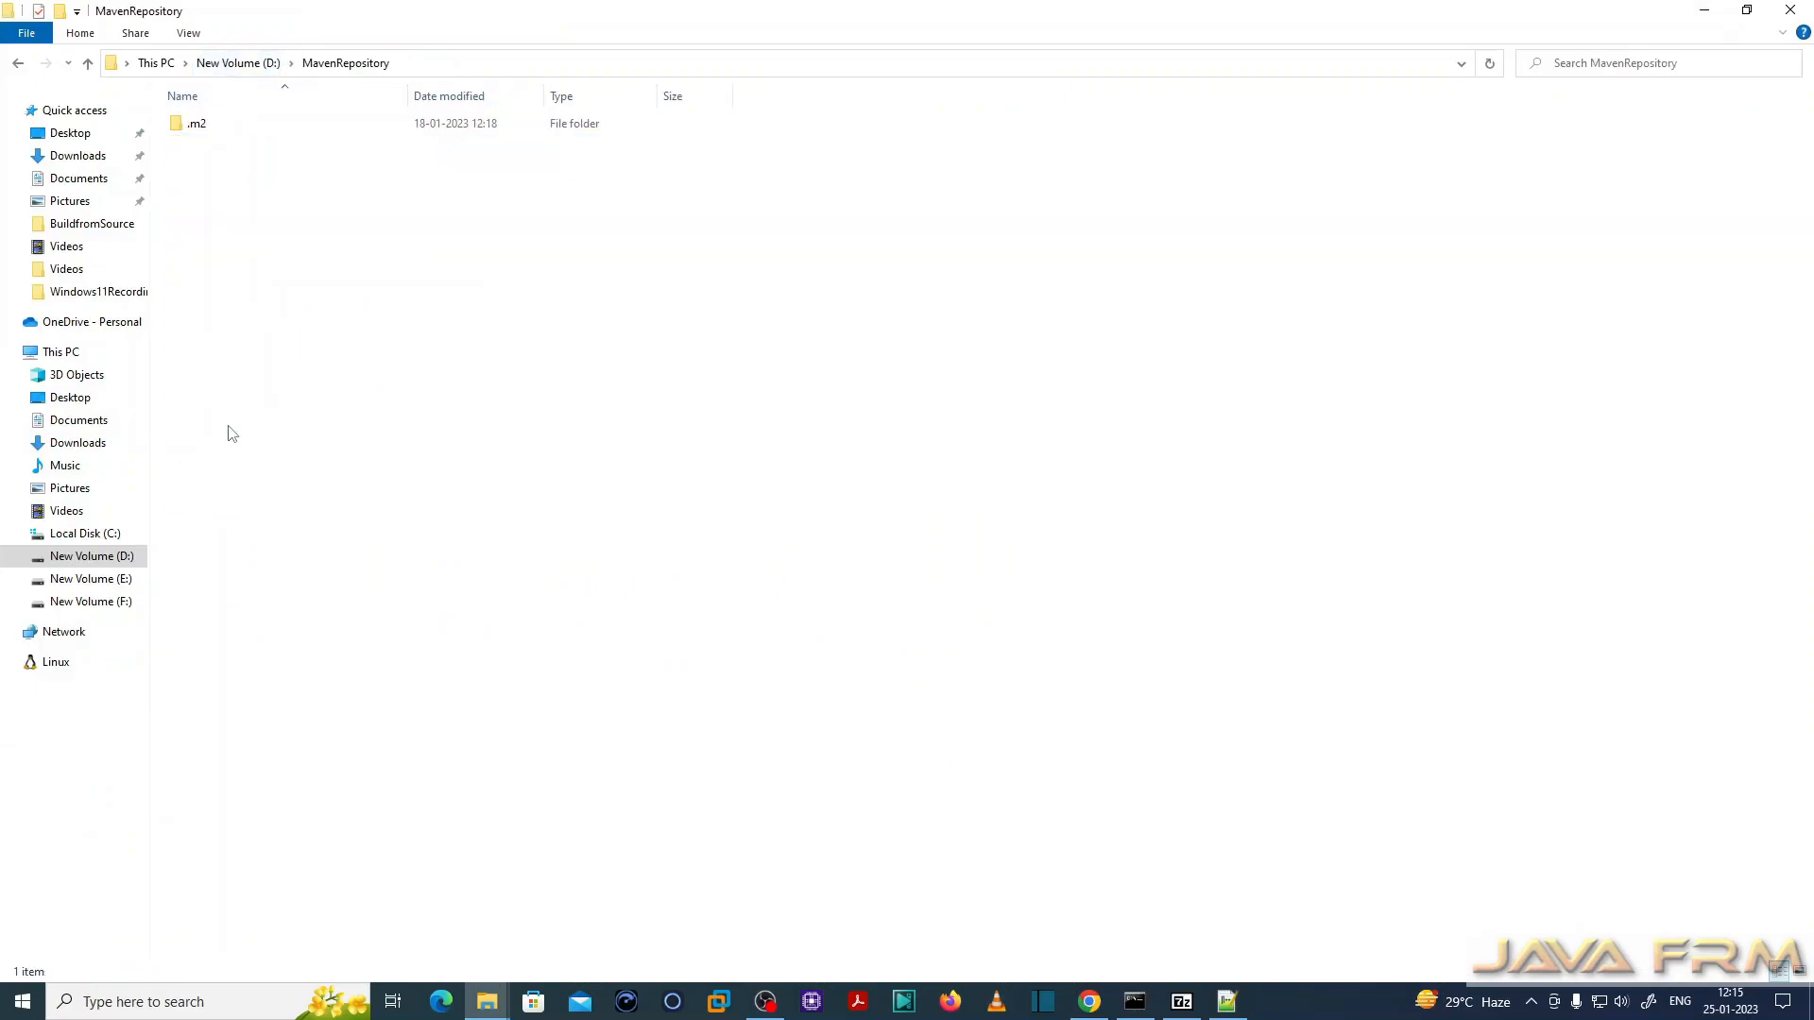
double_click(198, 126)
double_click(198, 125)
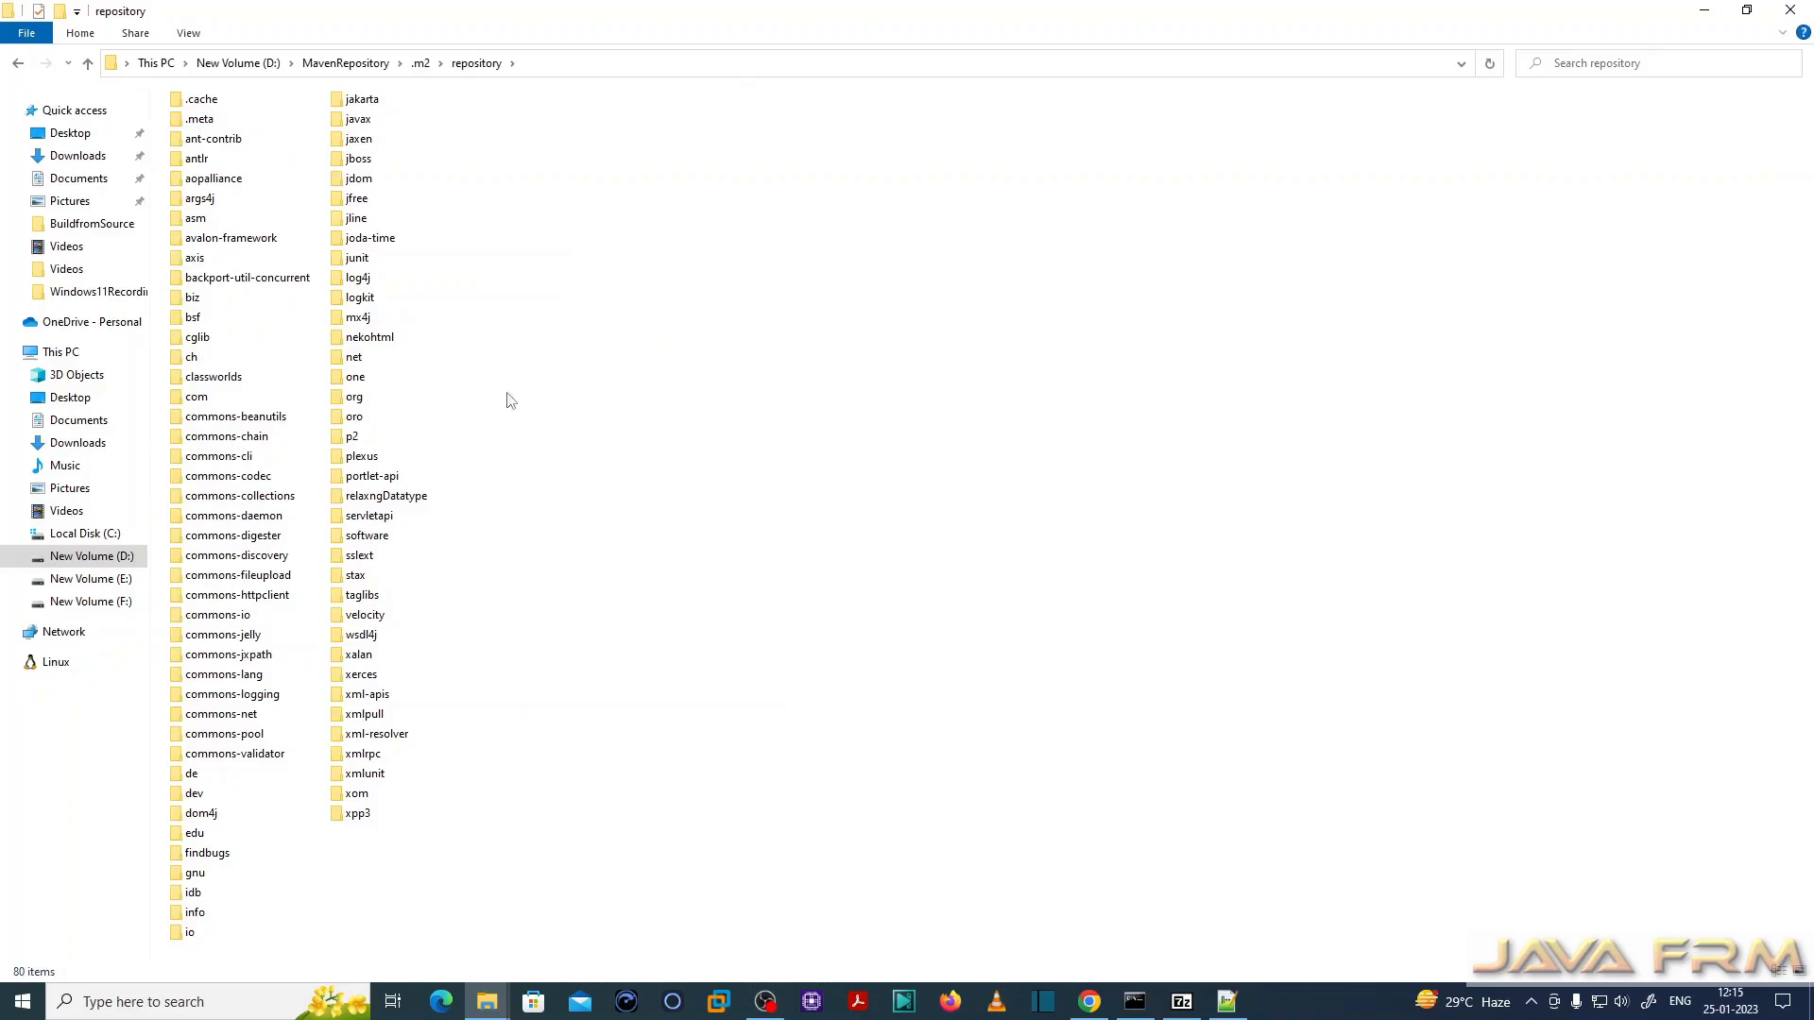
click(238, 62)
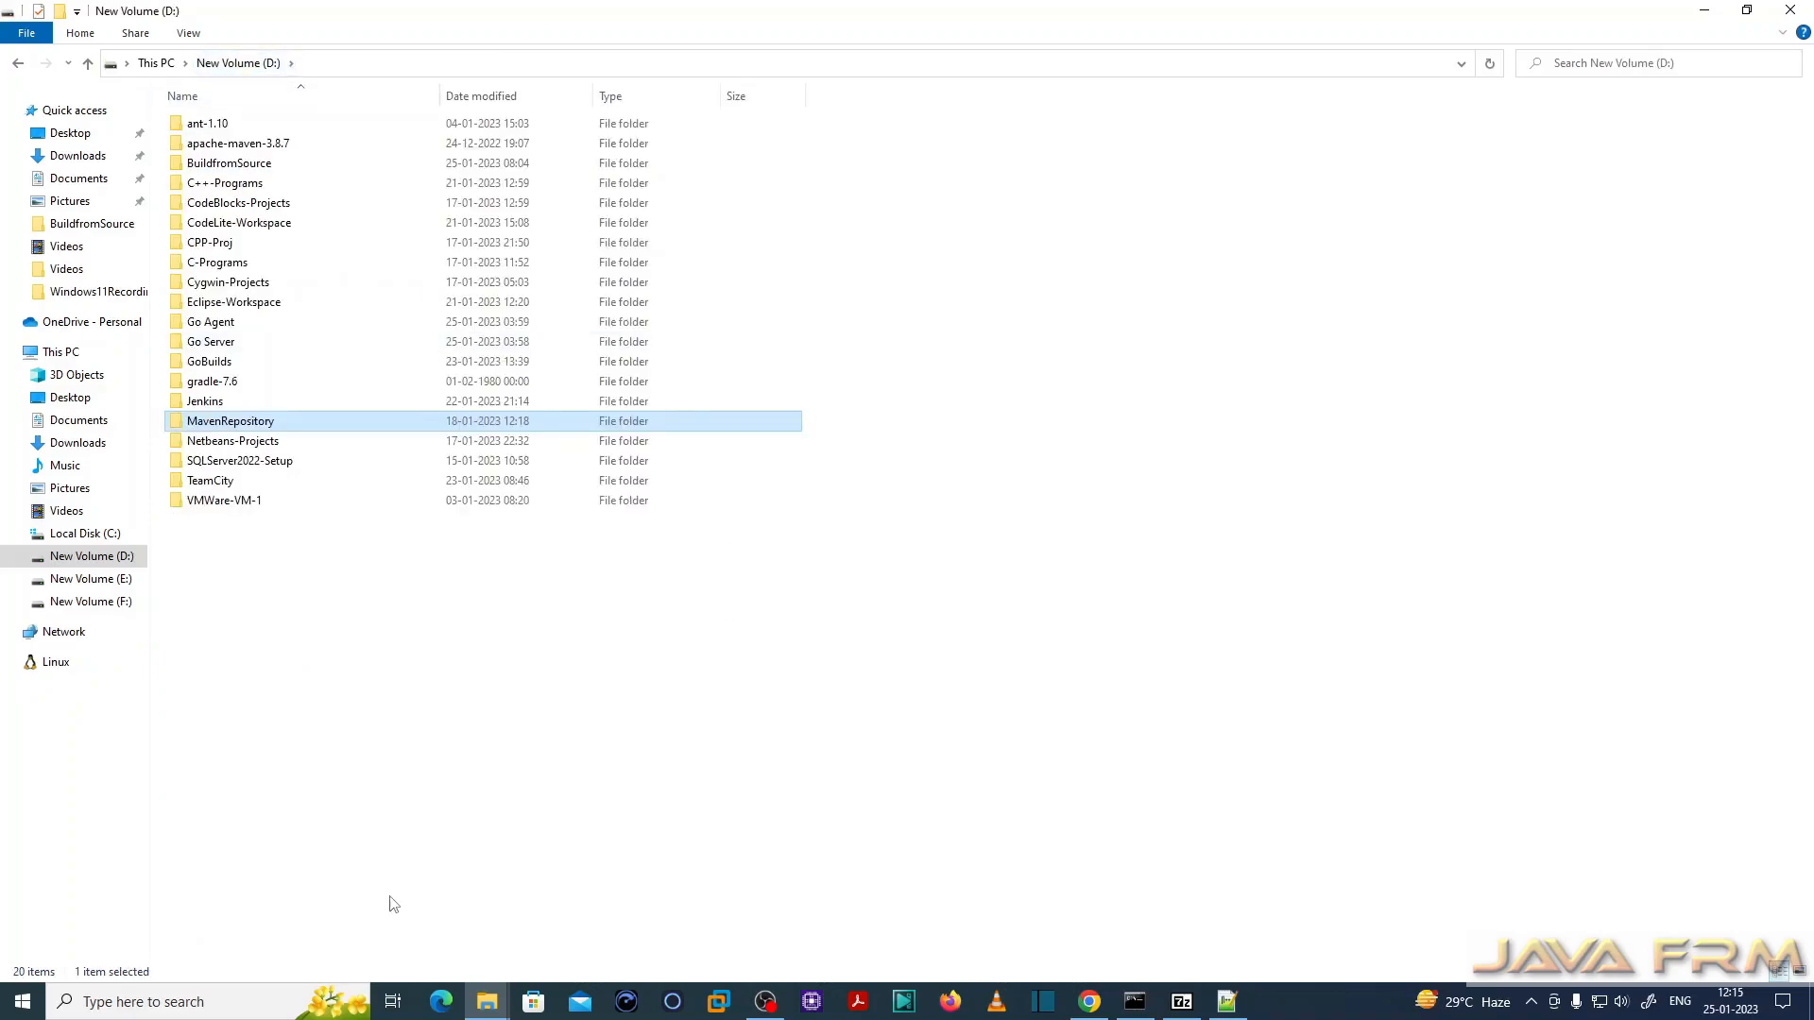
mouse_move(491, 1009)
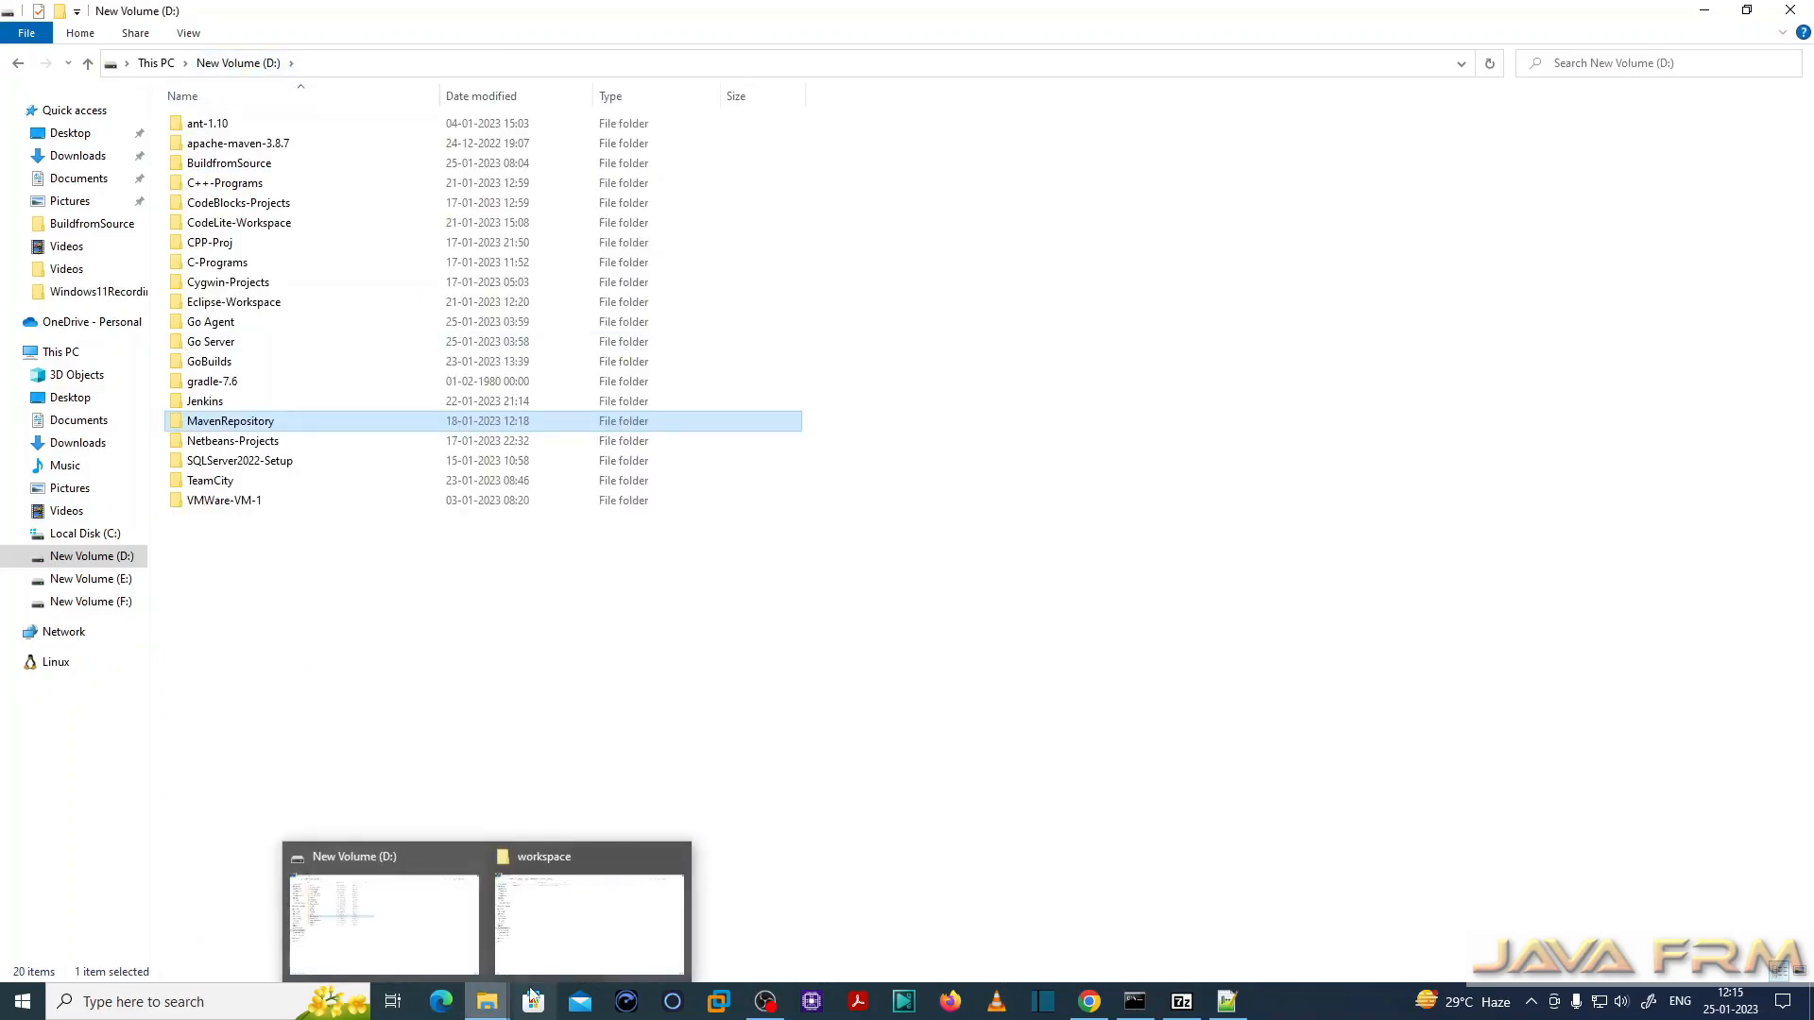
mouse_move(564, 957)
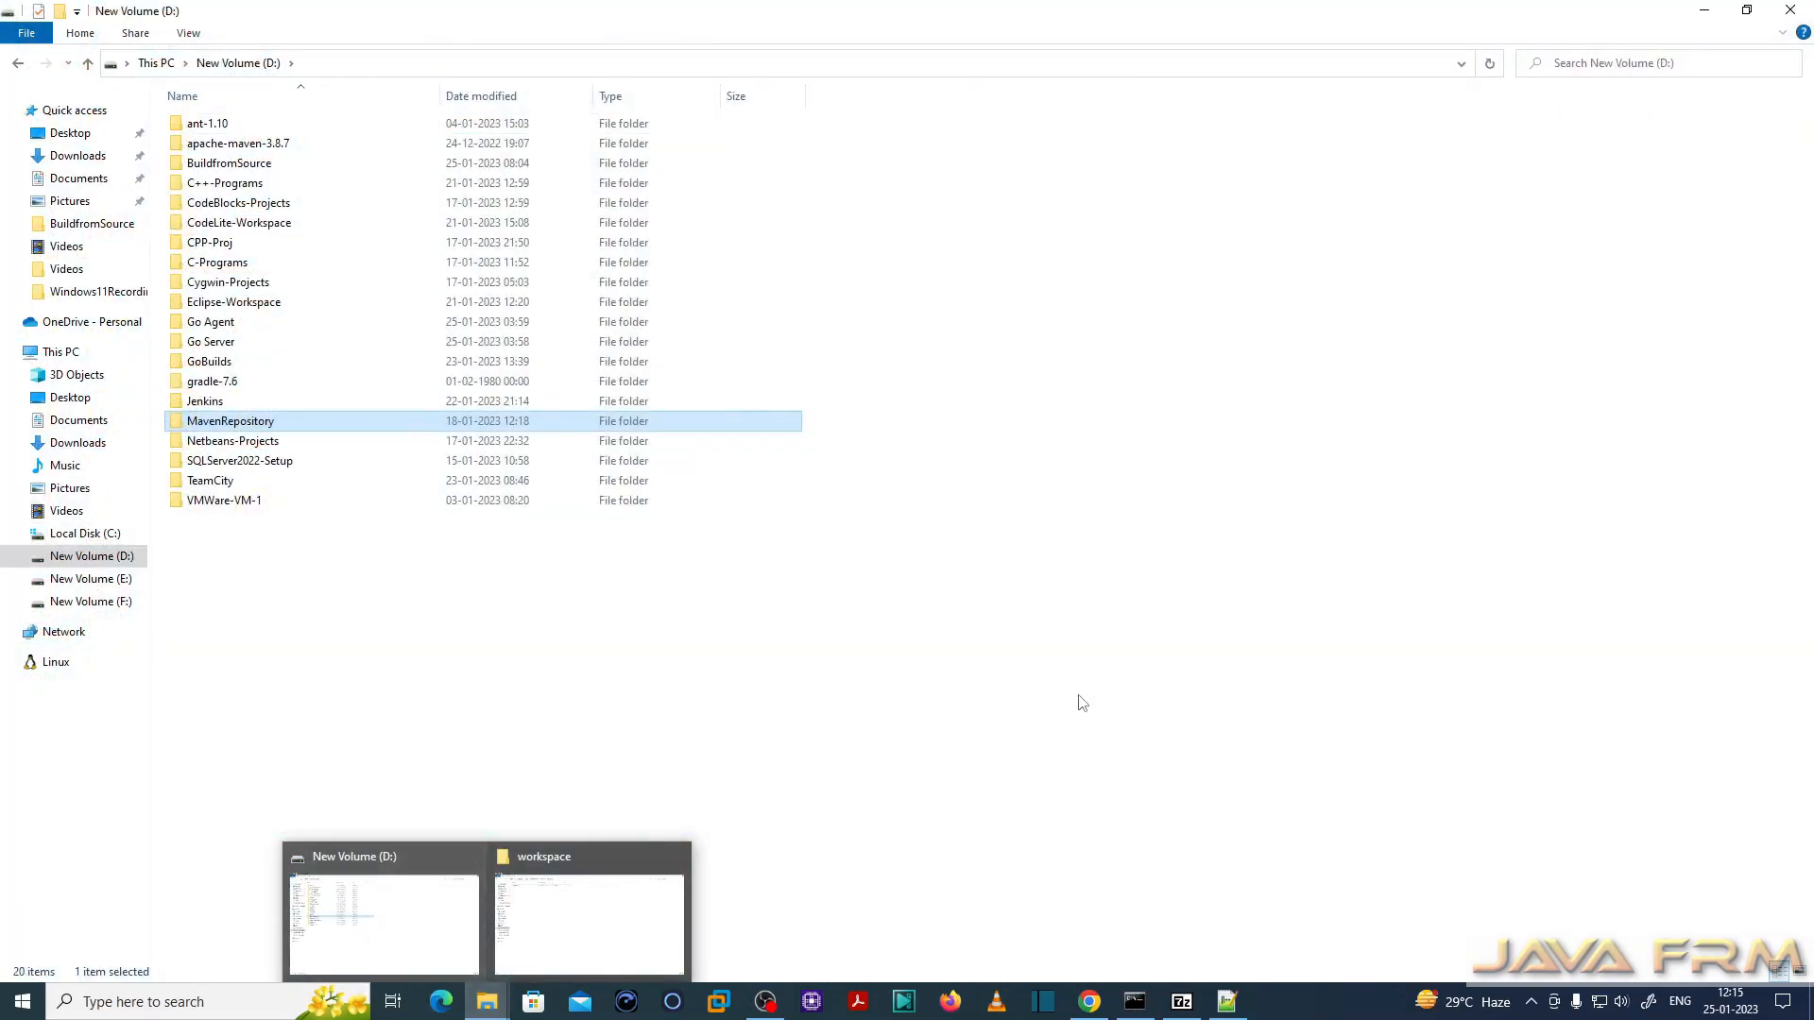
click(1083, 703)
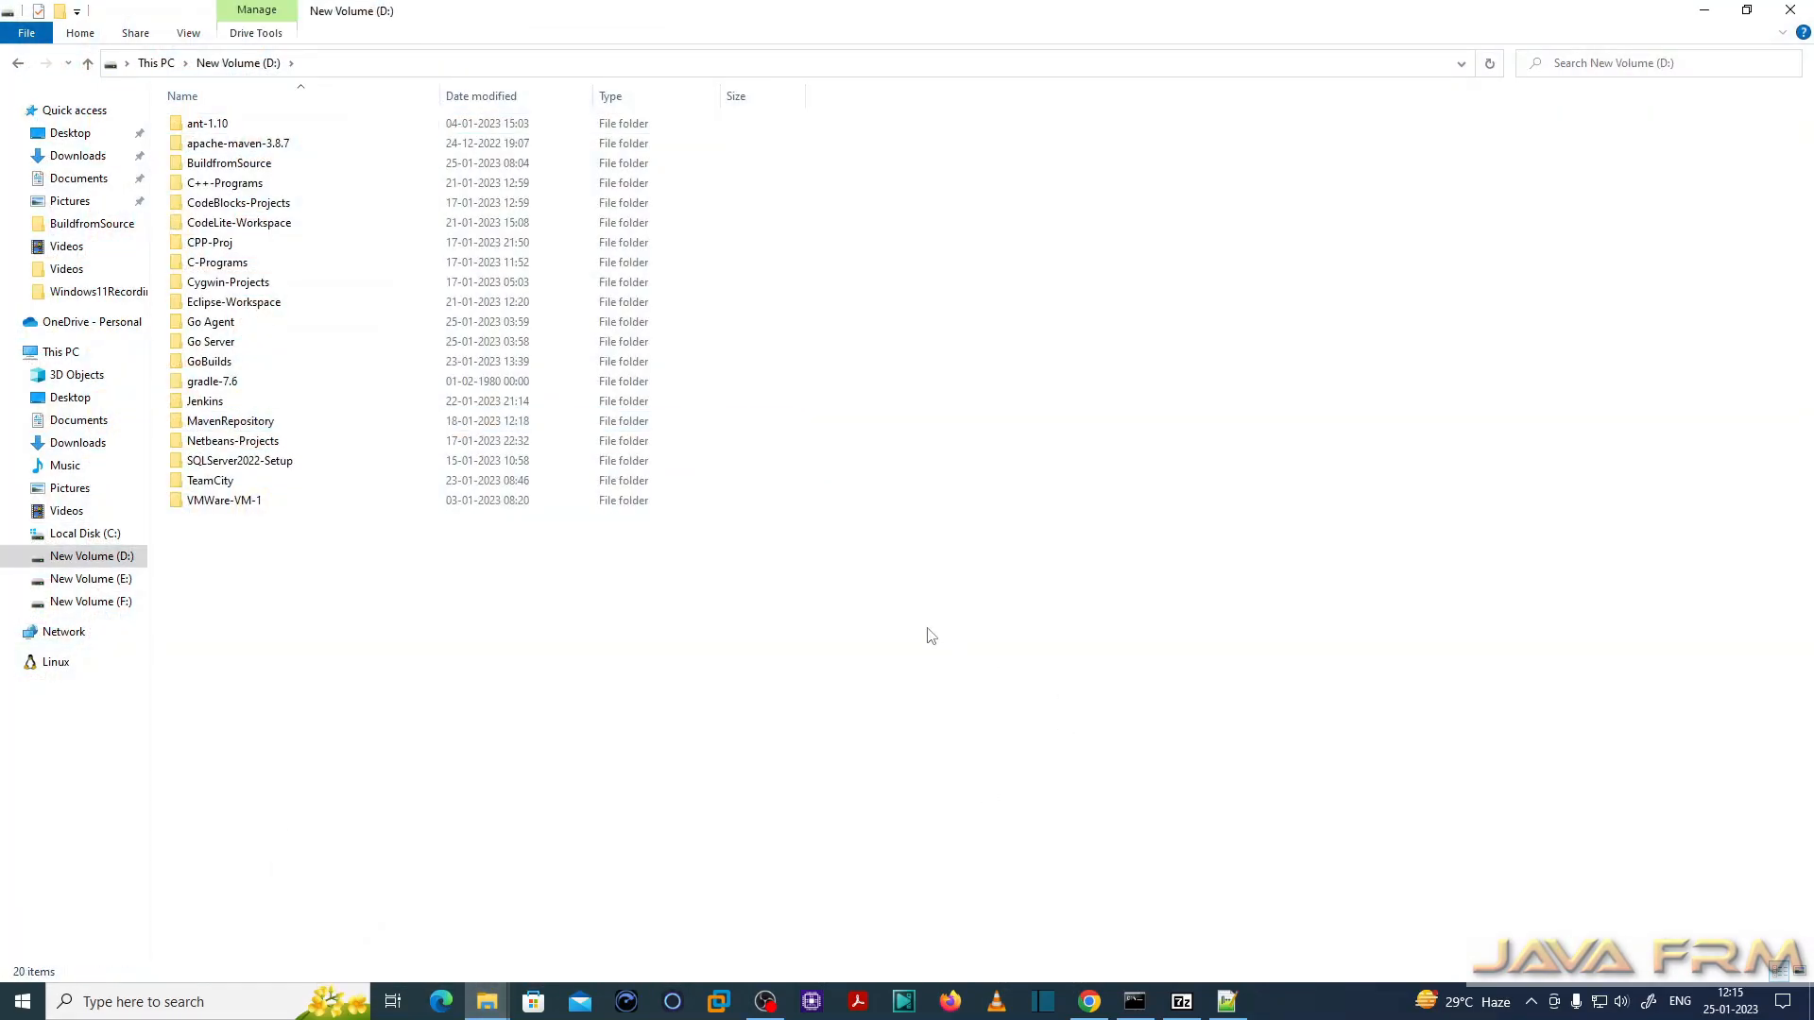
- Switch to Jenkins in Chrome and return from Global Tool Configuration to the dashboard
click(1091, 1003)
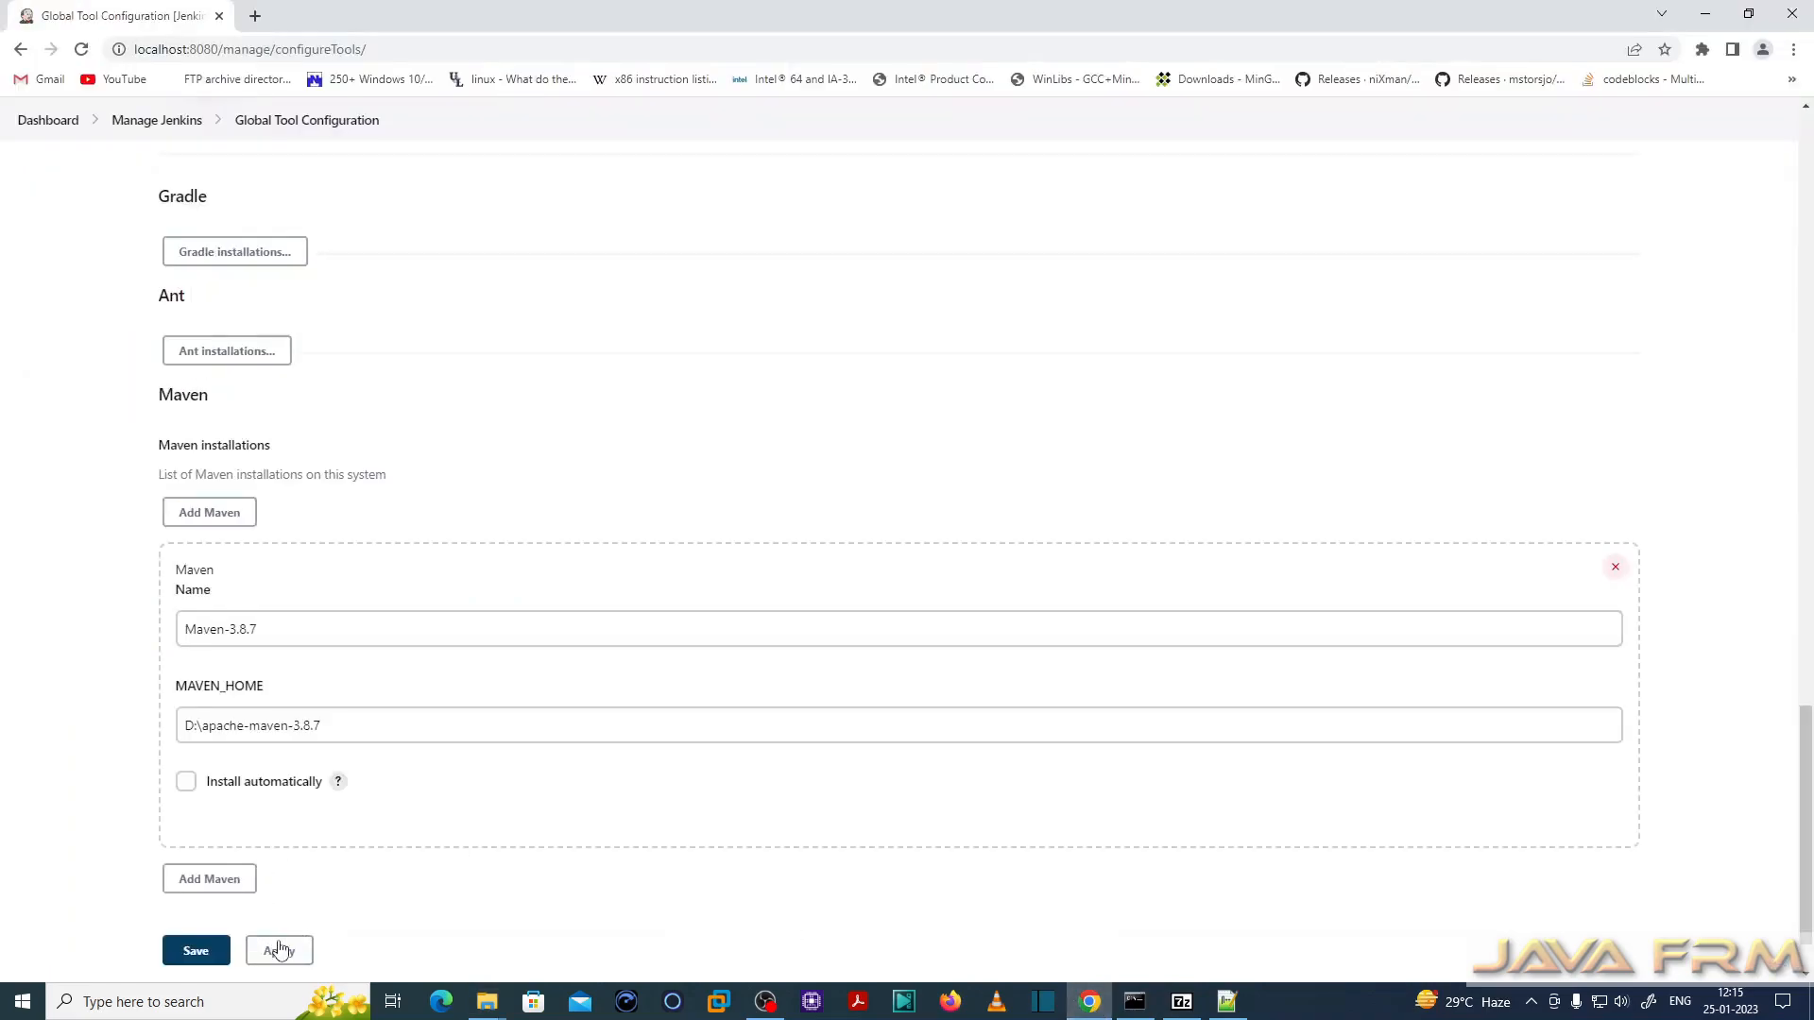
click(196, 952)
scroll(204, 954, up, 15)
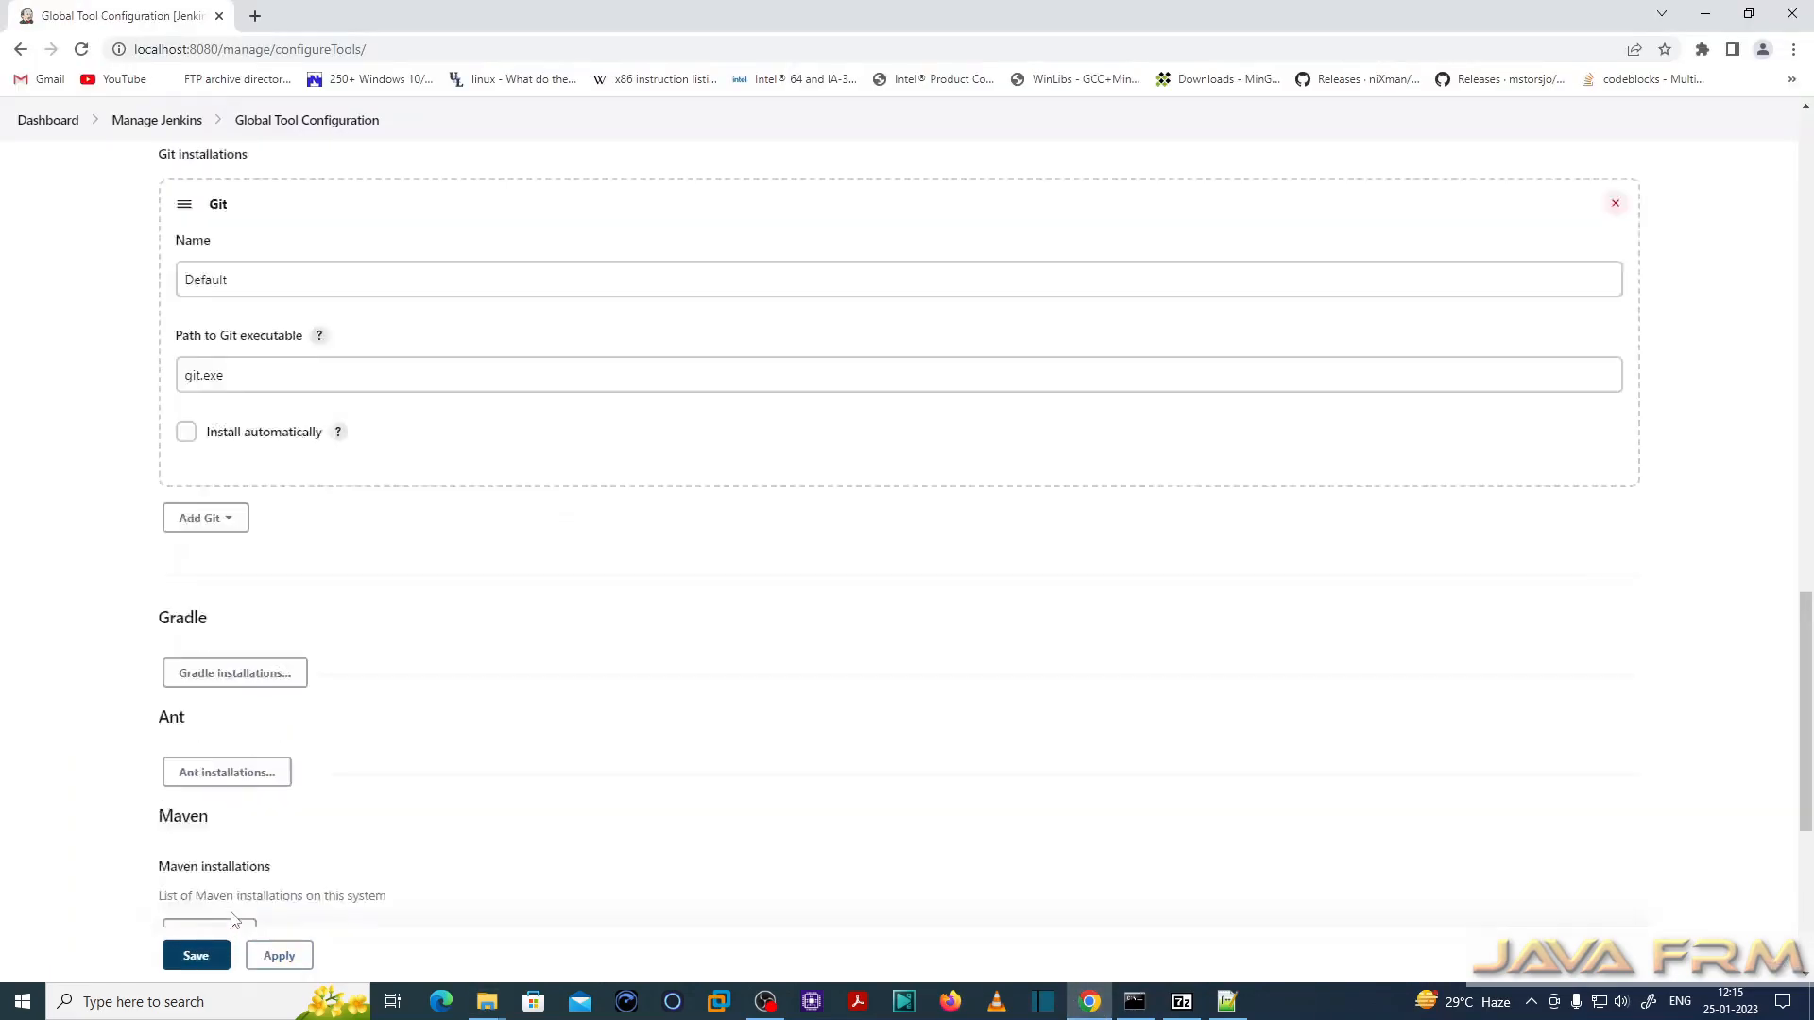
click(55, 122)
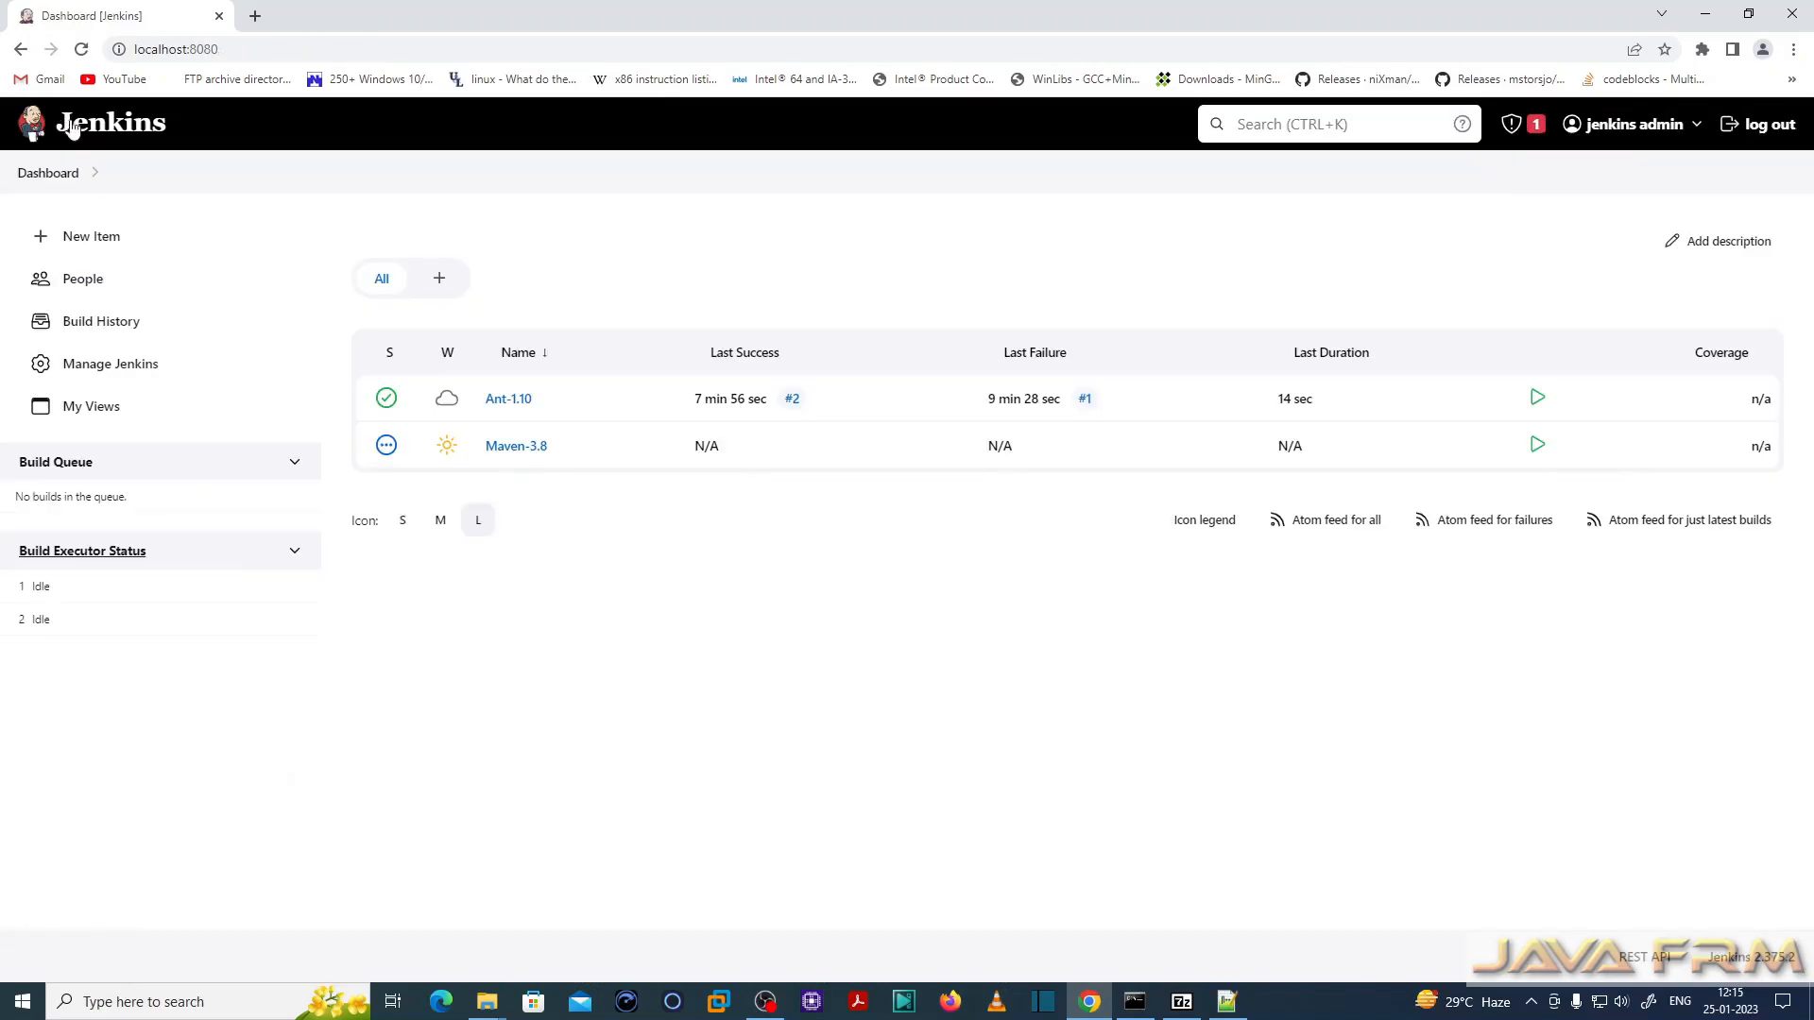
- Run a build of the Maven-3.8 job and open the console output of build #1
click(516, 445)
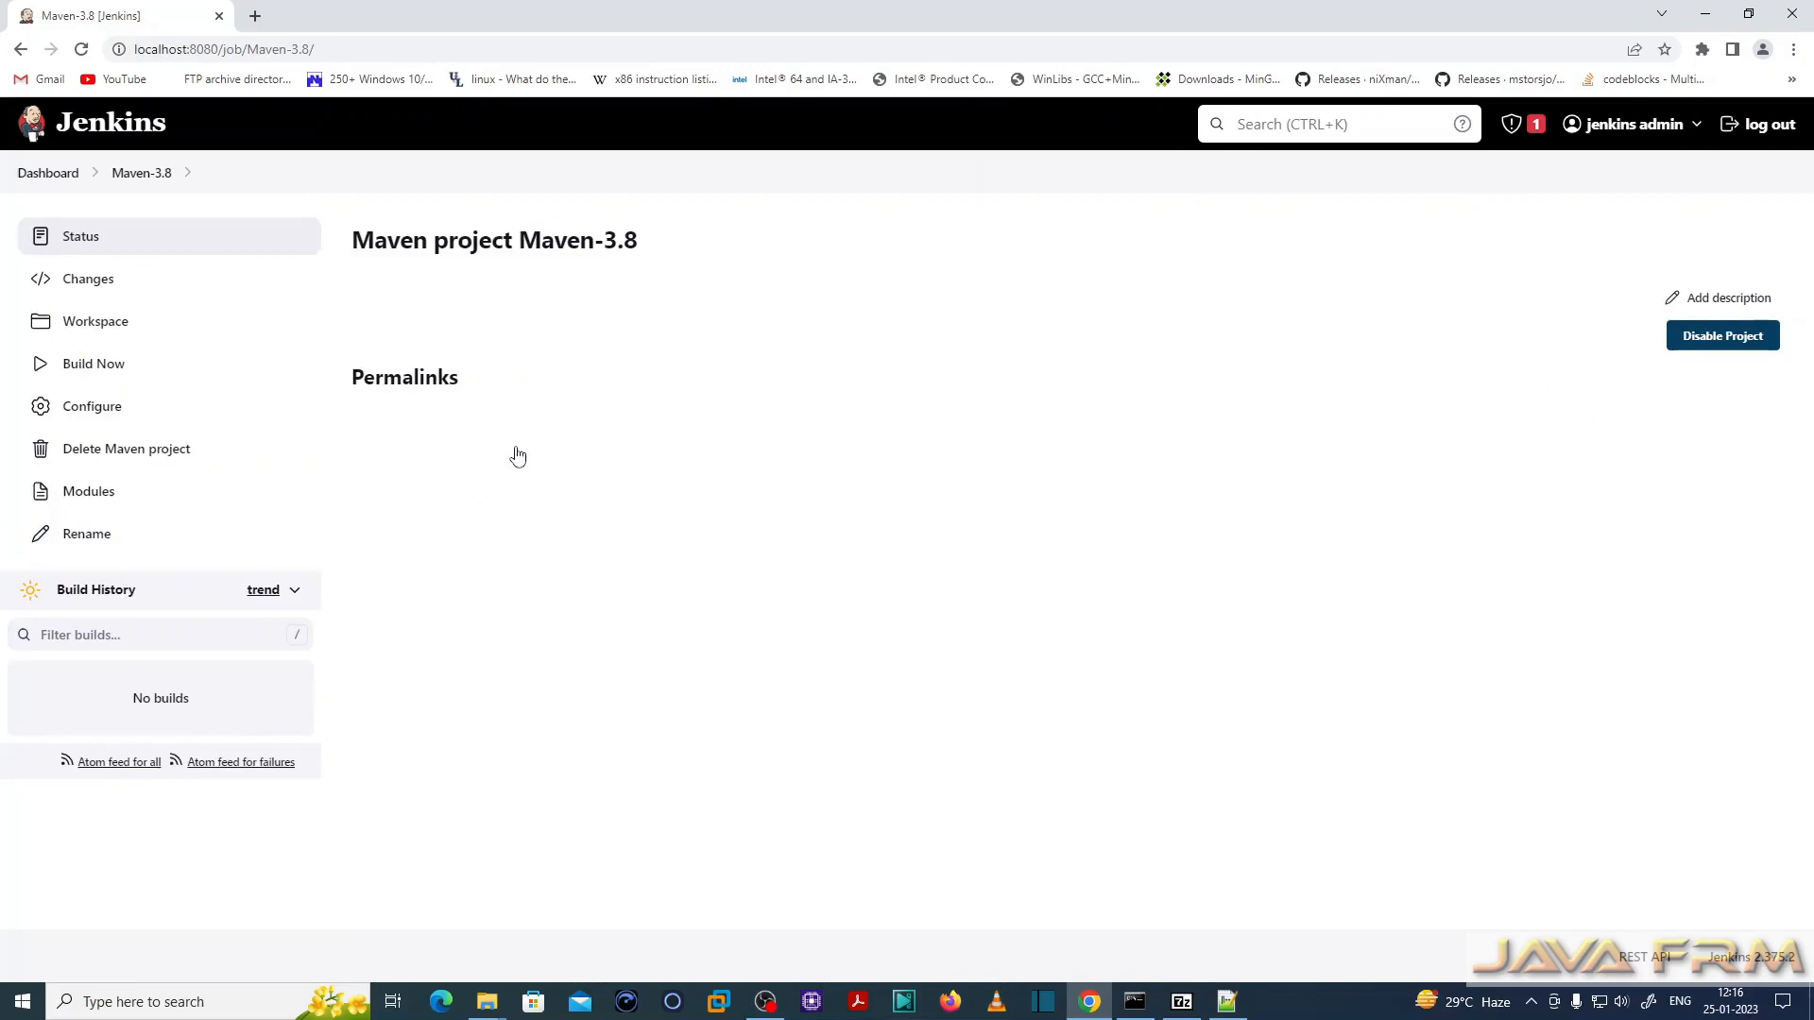
click(102, 373)
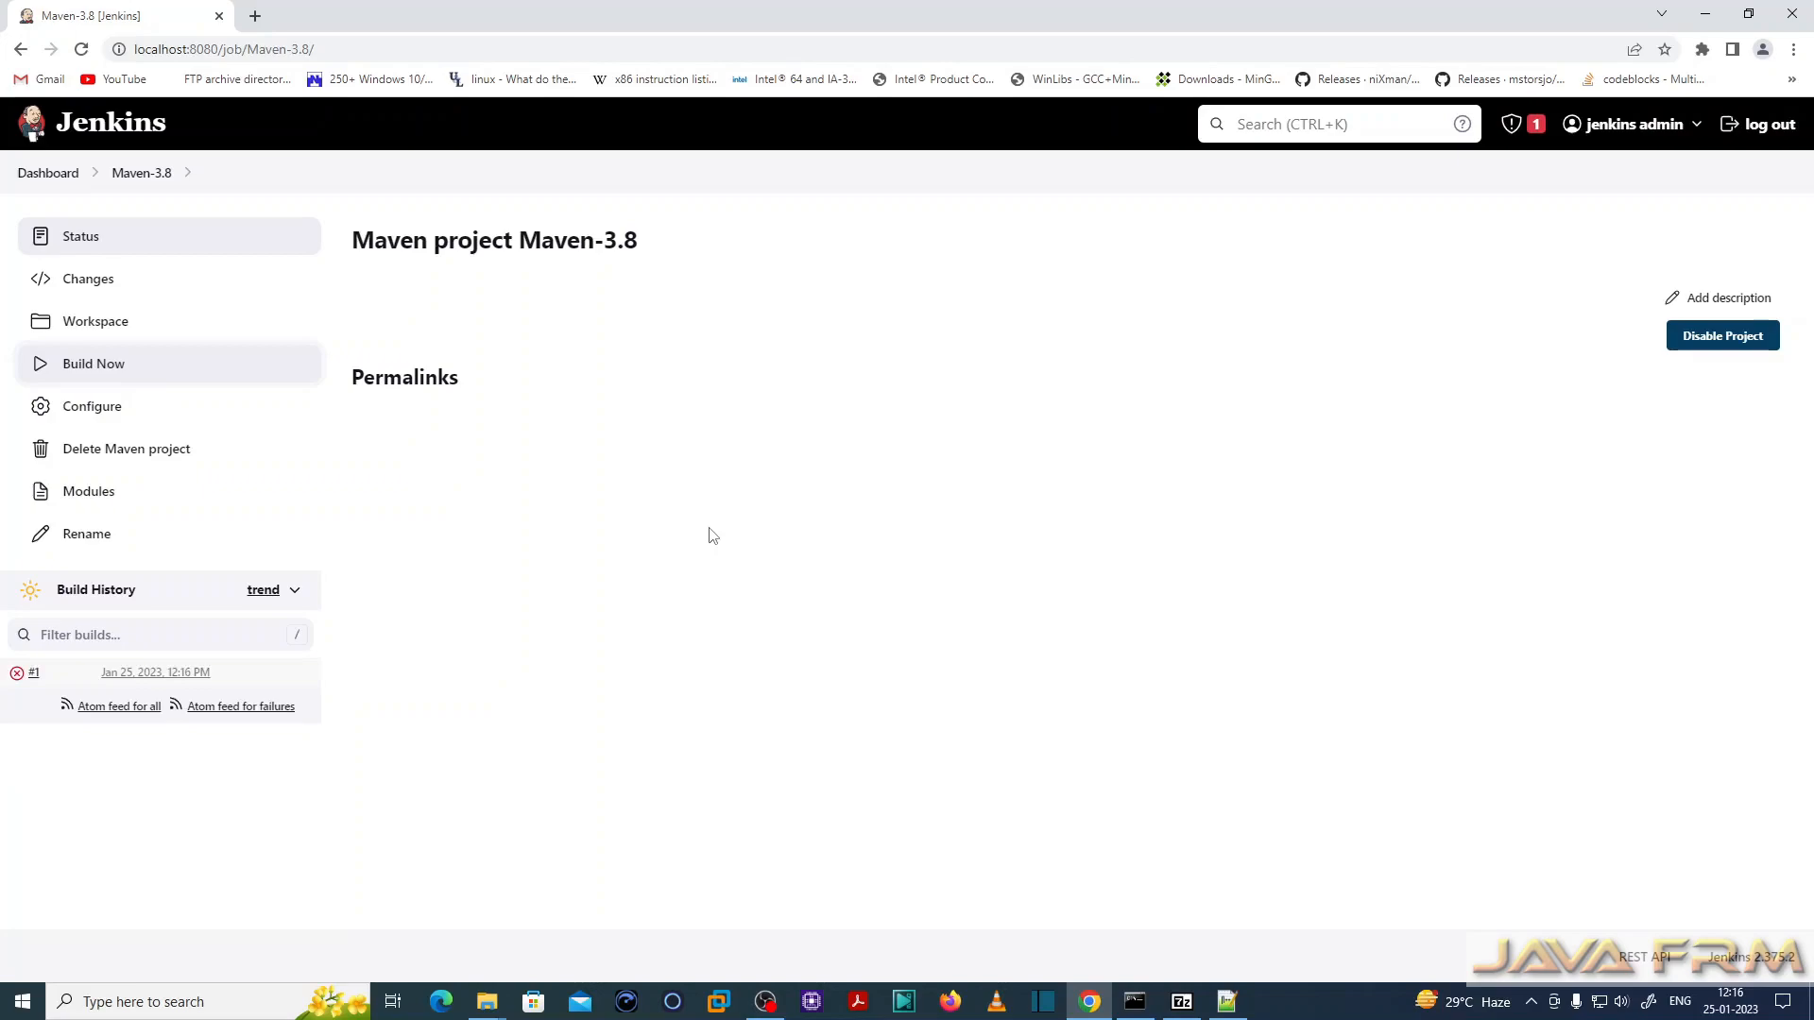
click(154, 674)
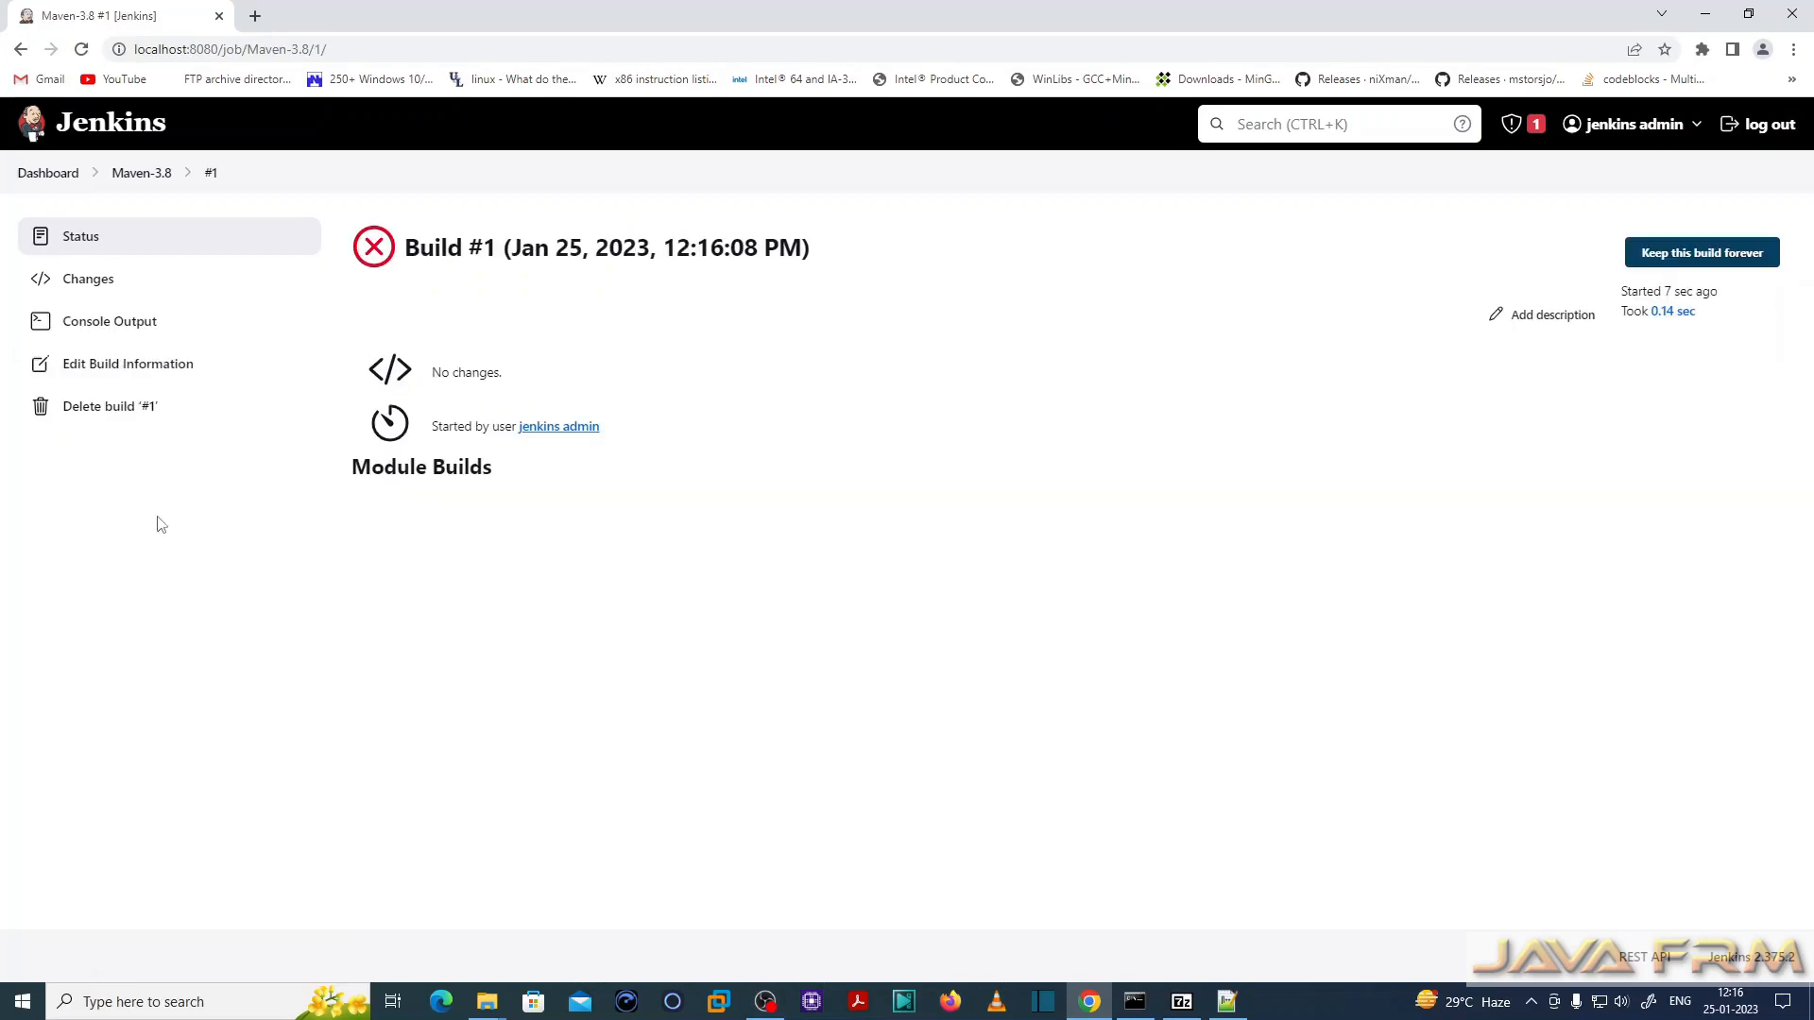
click(113, 322)
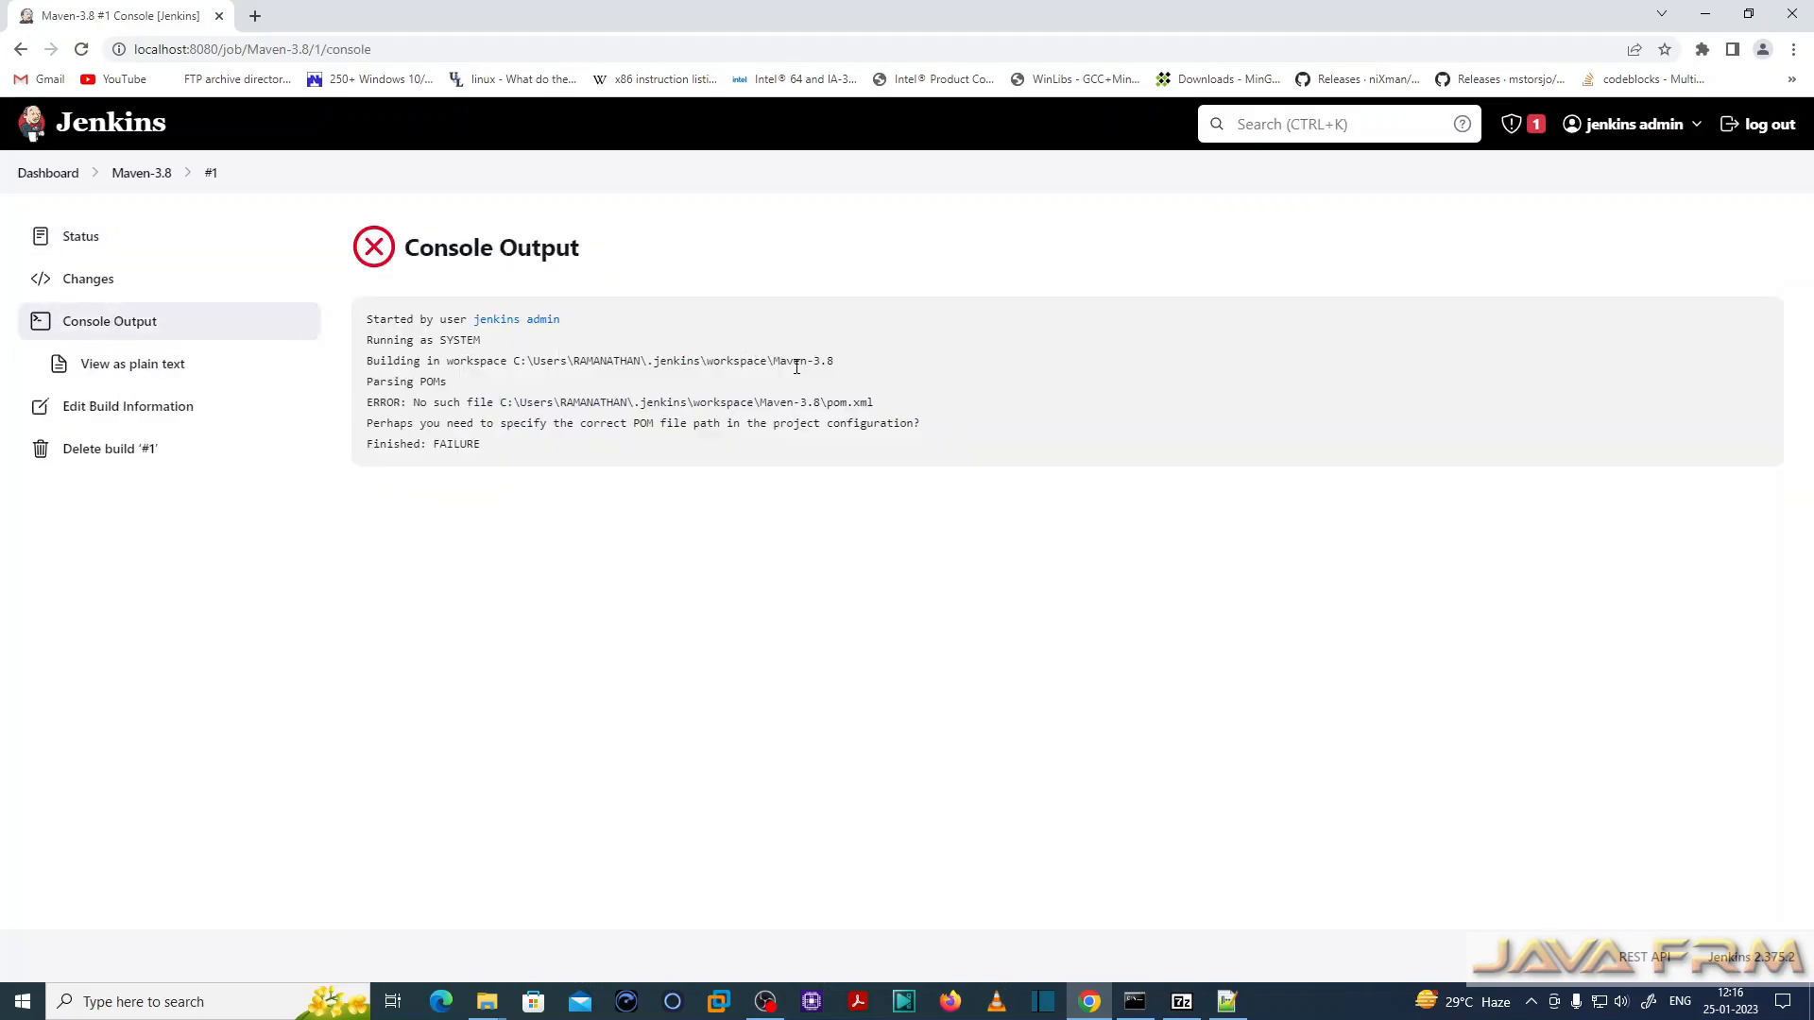
- Copy the job's workspace path from the console output and open the Maven-3.8 workspace folder in File Explorer
drag(515, 360, 836, 377)
key(ctrl+c)
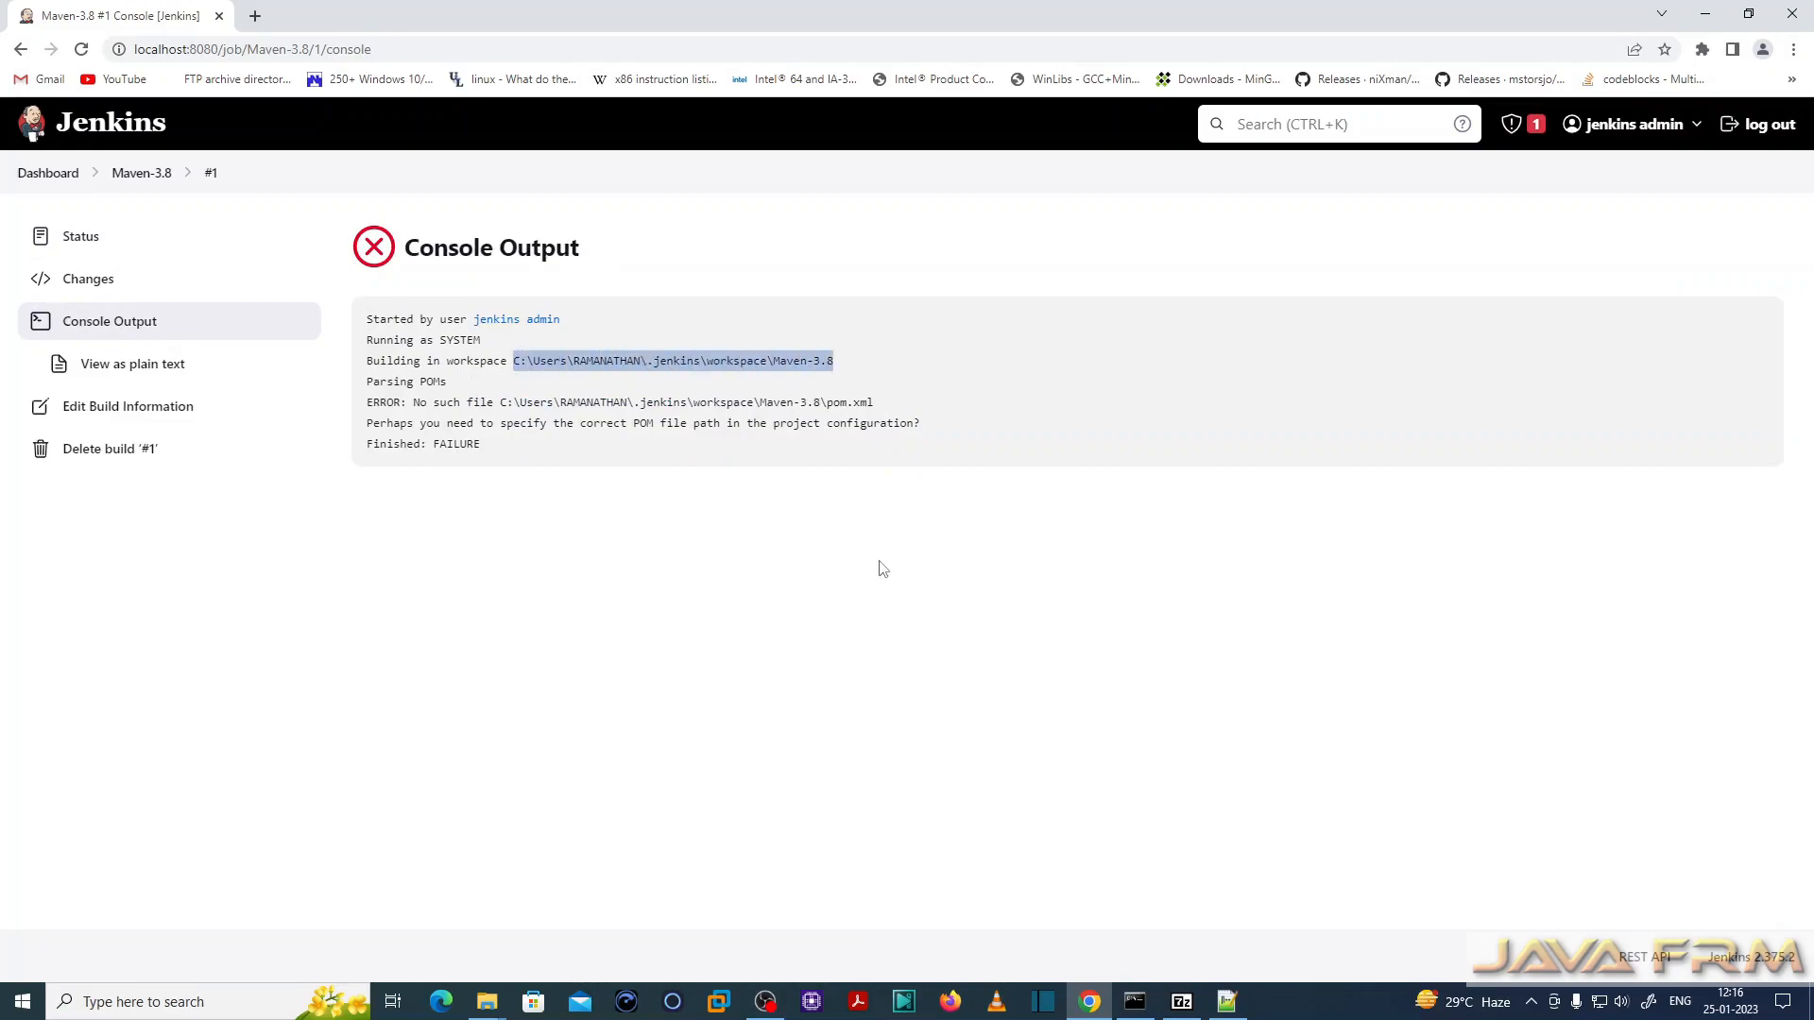
mouse_move(487, 1002)
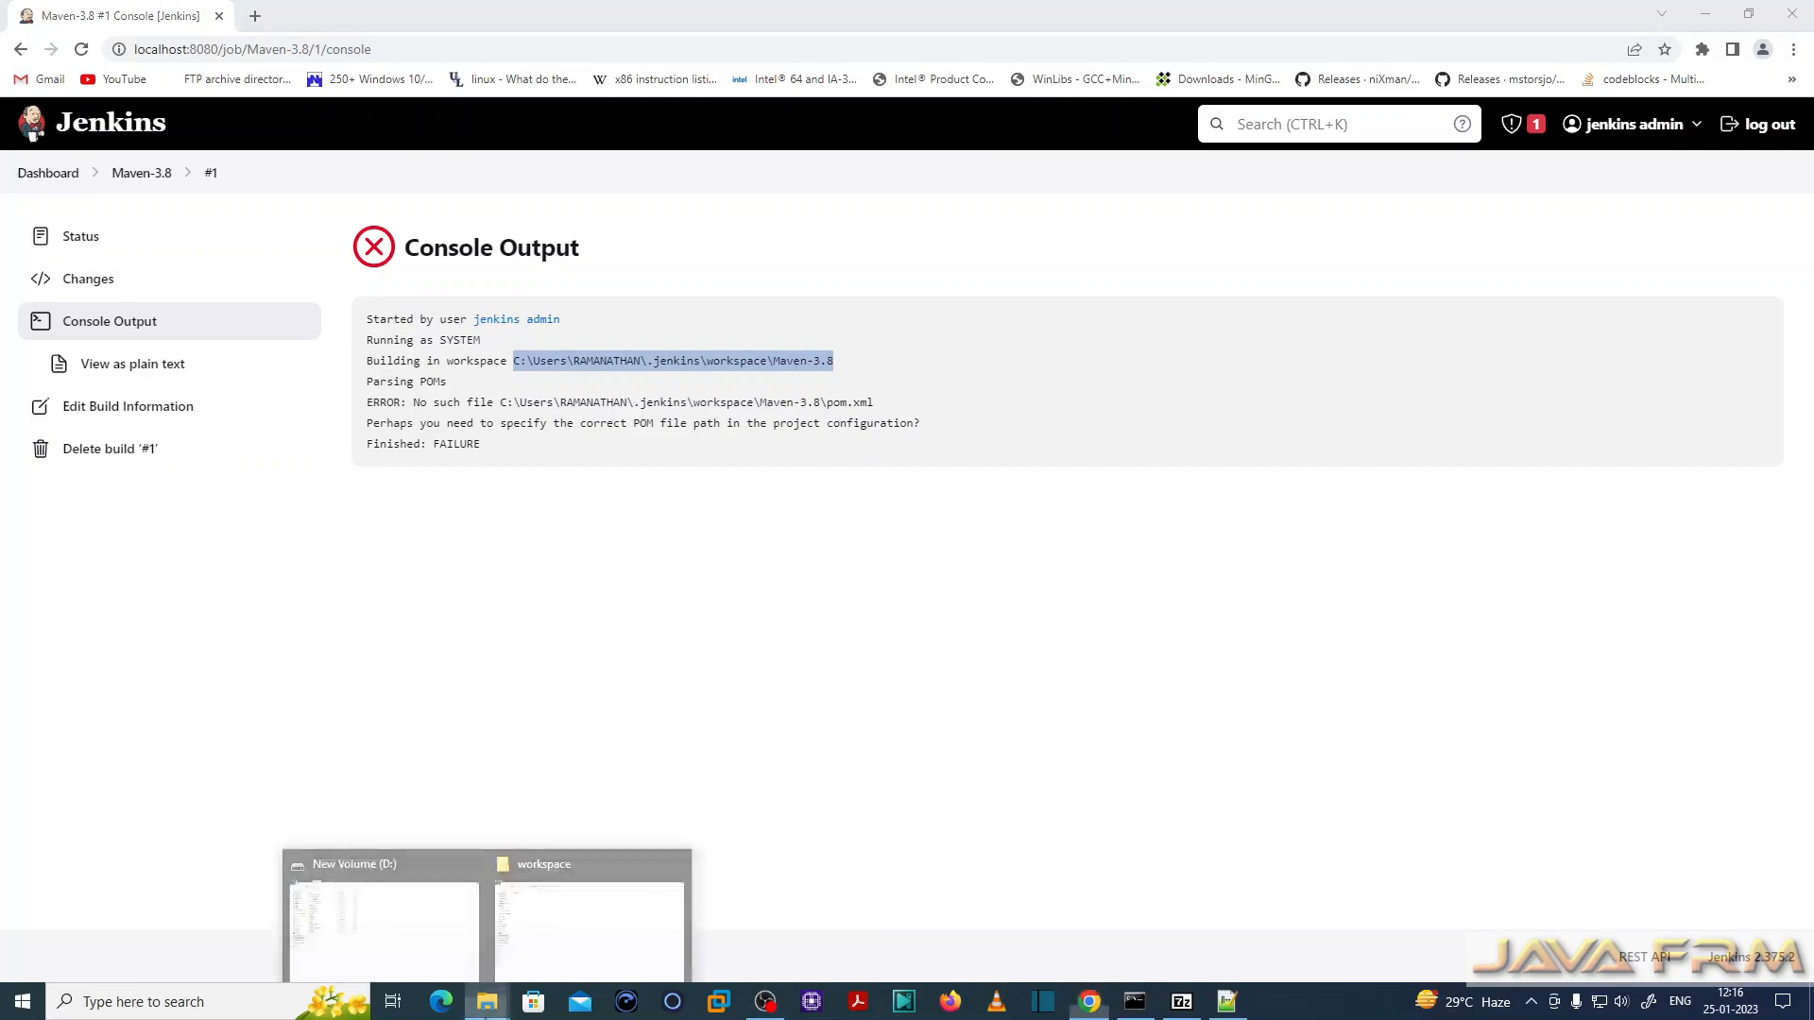
click(527, 945)
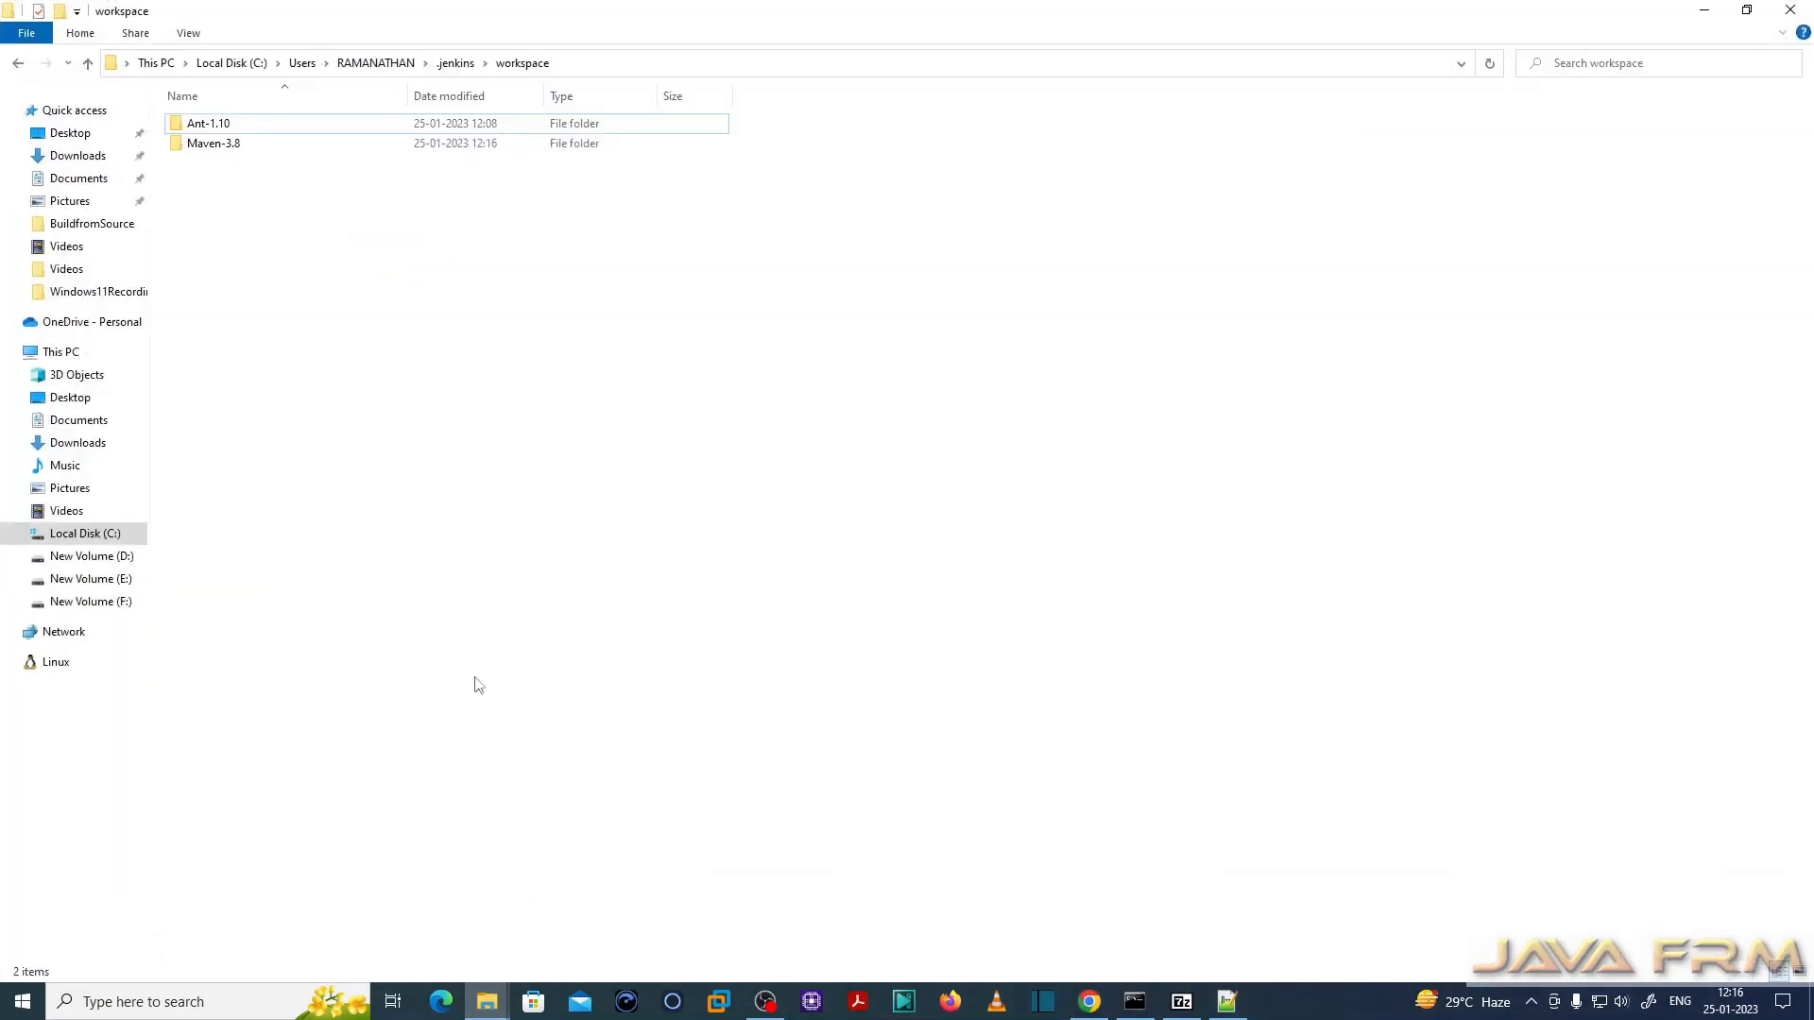
double_click(223, 146)
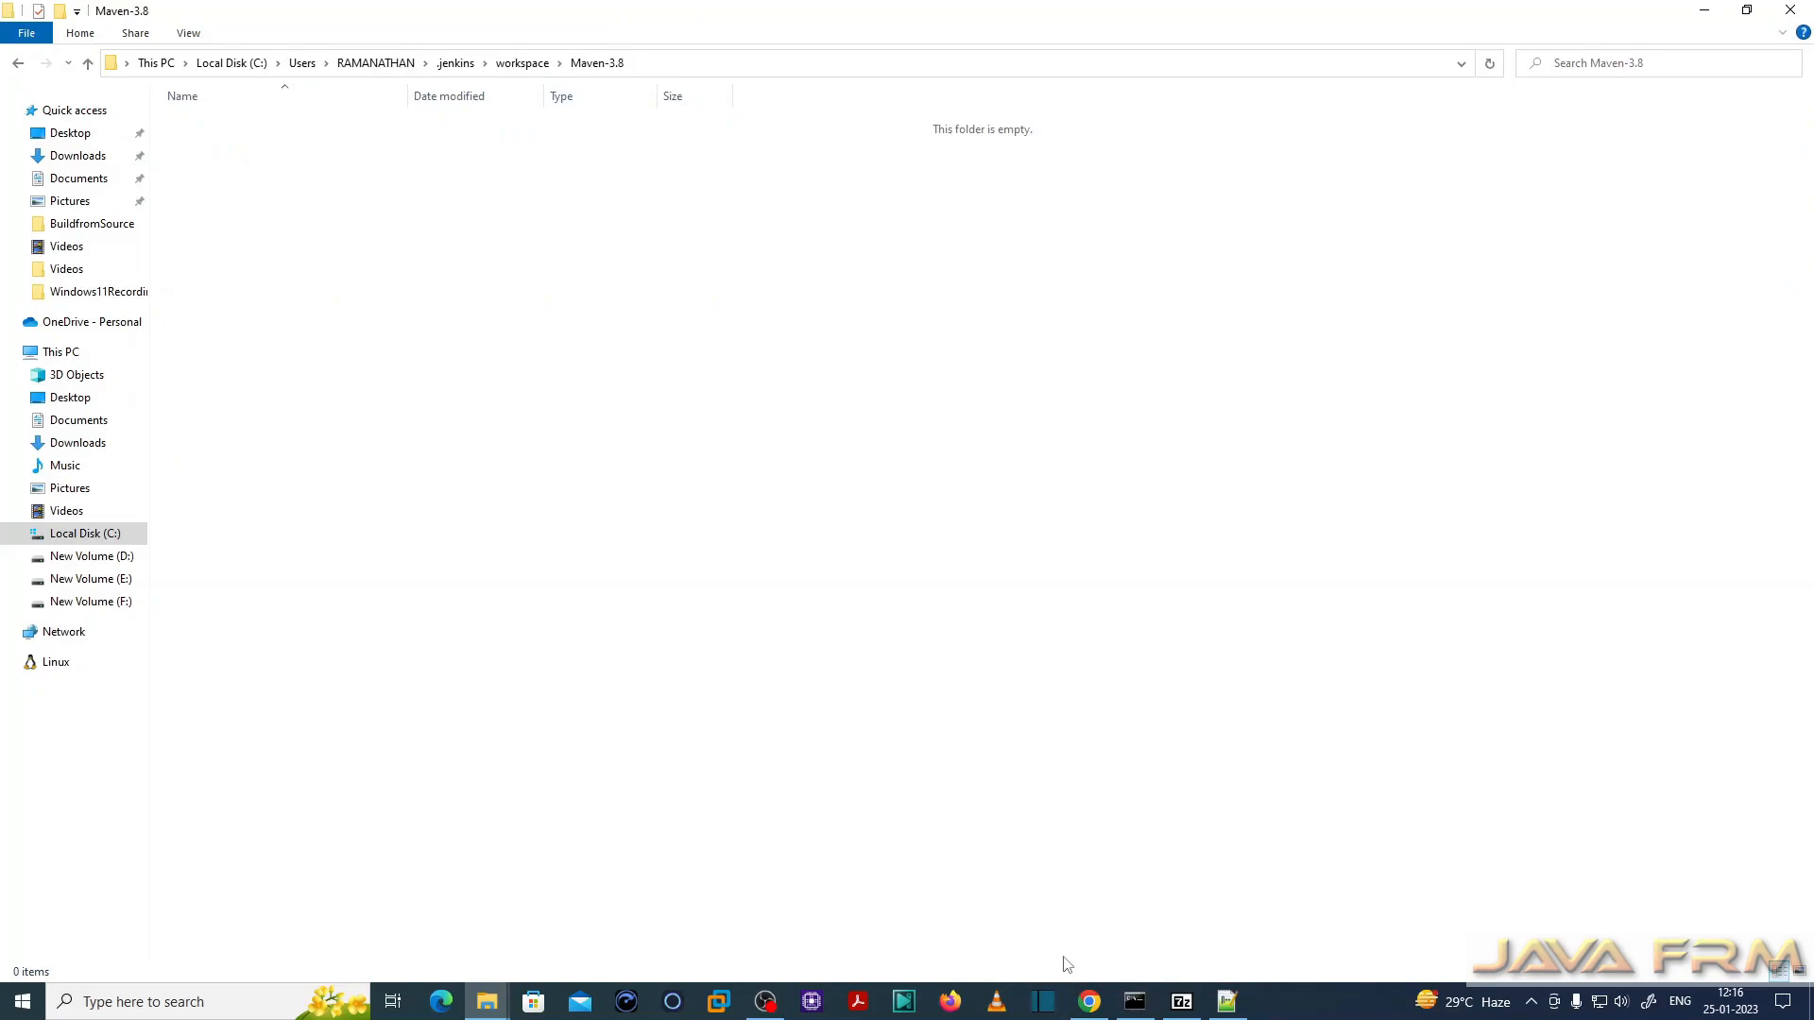
- Close the apache-ant-1.10.13-src archive in 7-Zip and open the apache-maven-3.8.7-src archive from D:\BuildfromSource in its place
click(1183, 1003)
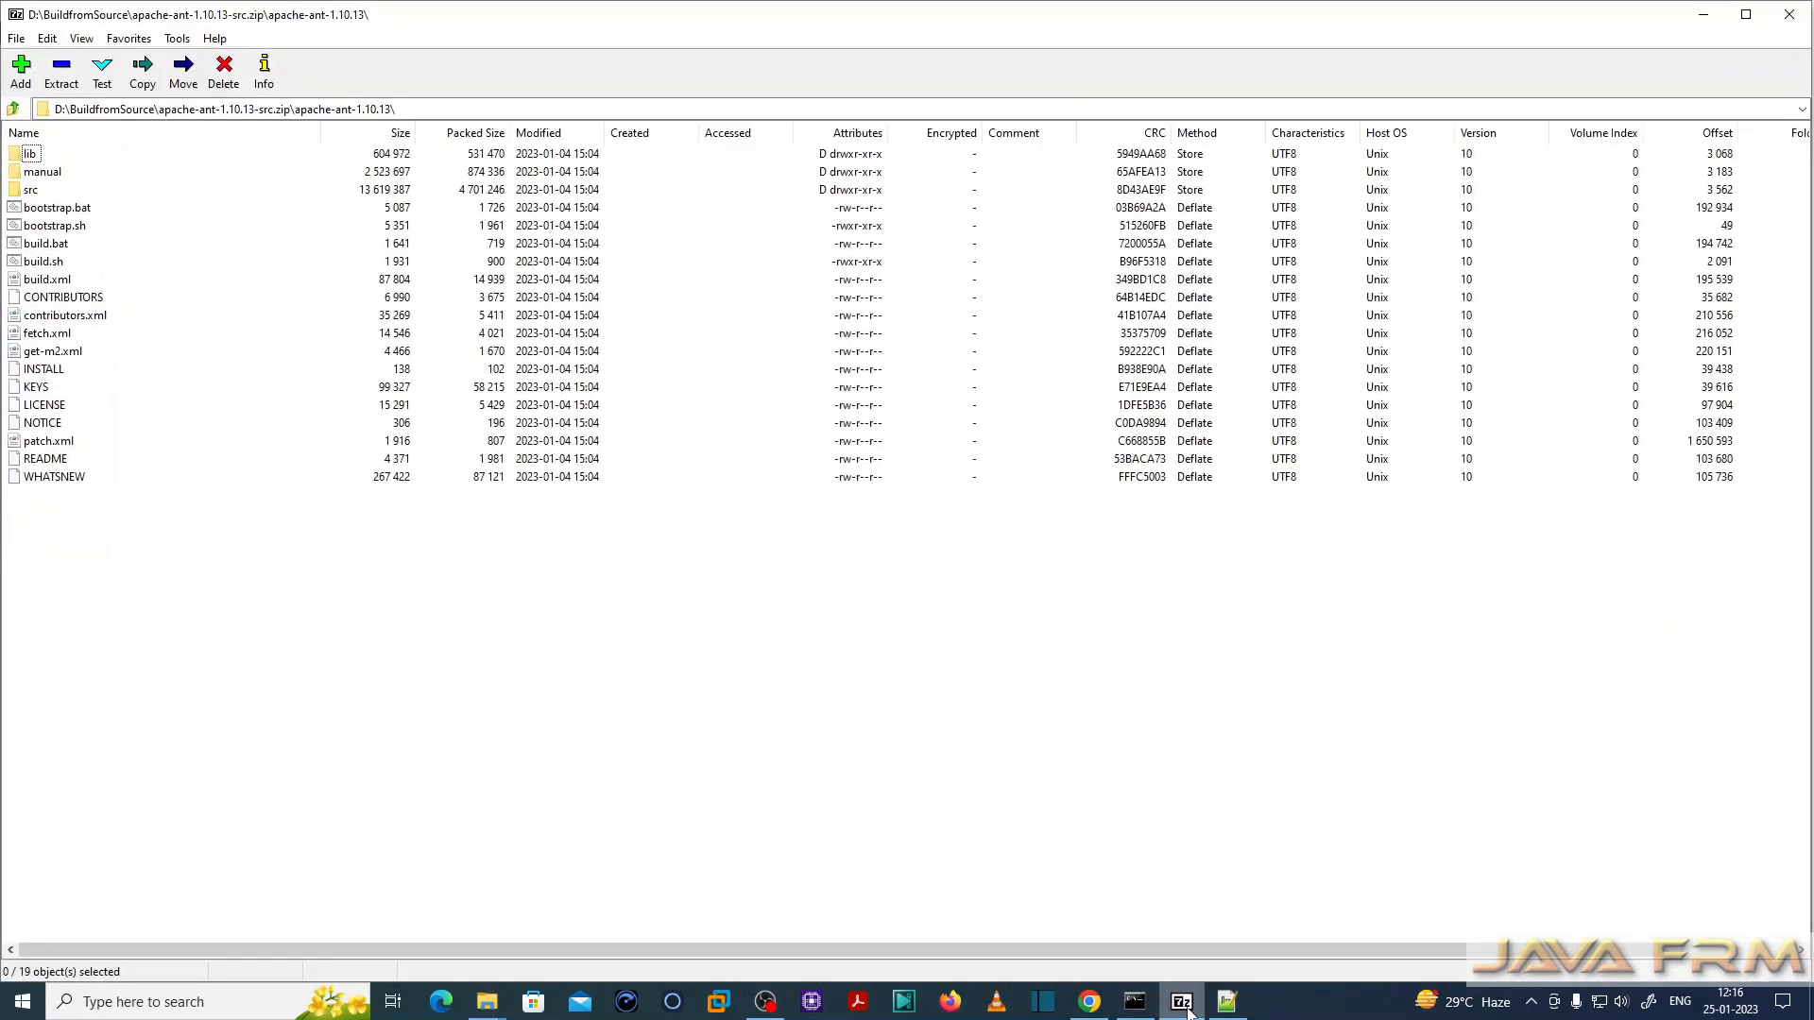
click(1790, 14)
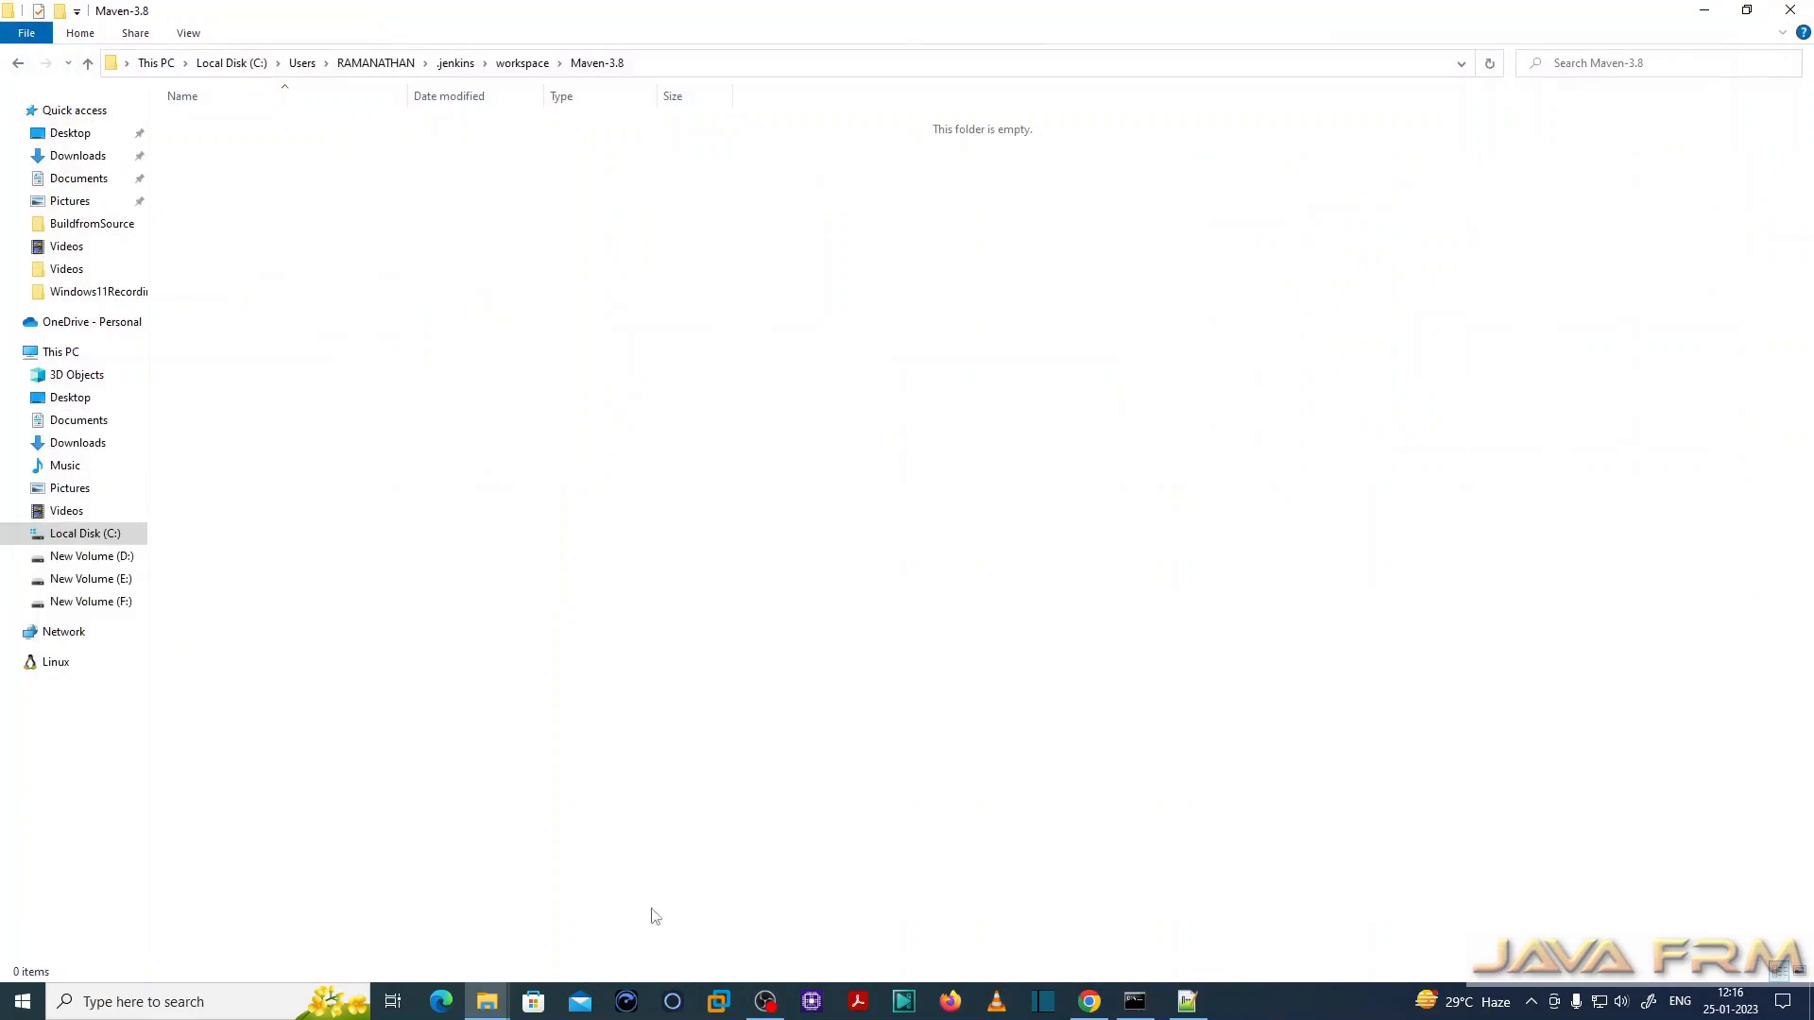
mouse_move(486, 989)
click(368, 912)
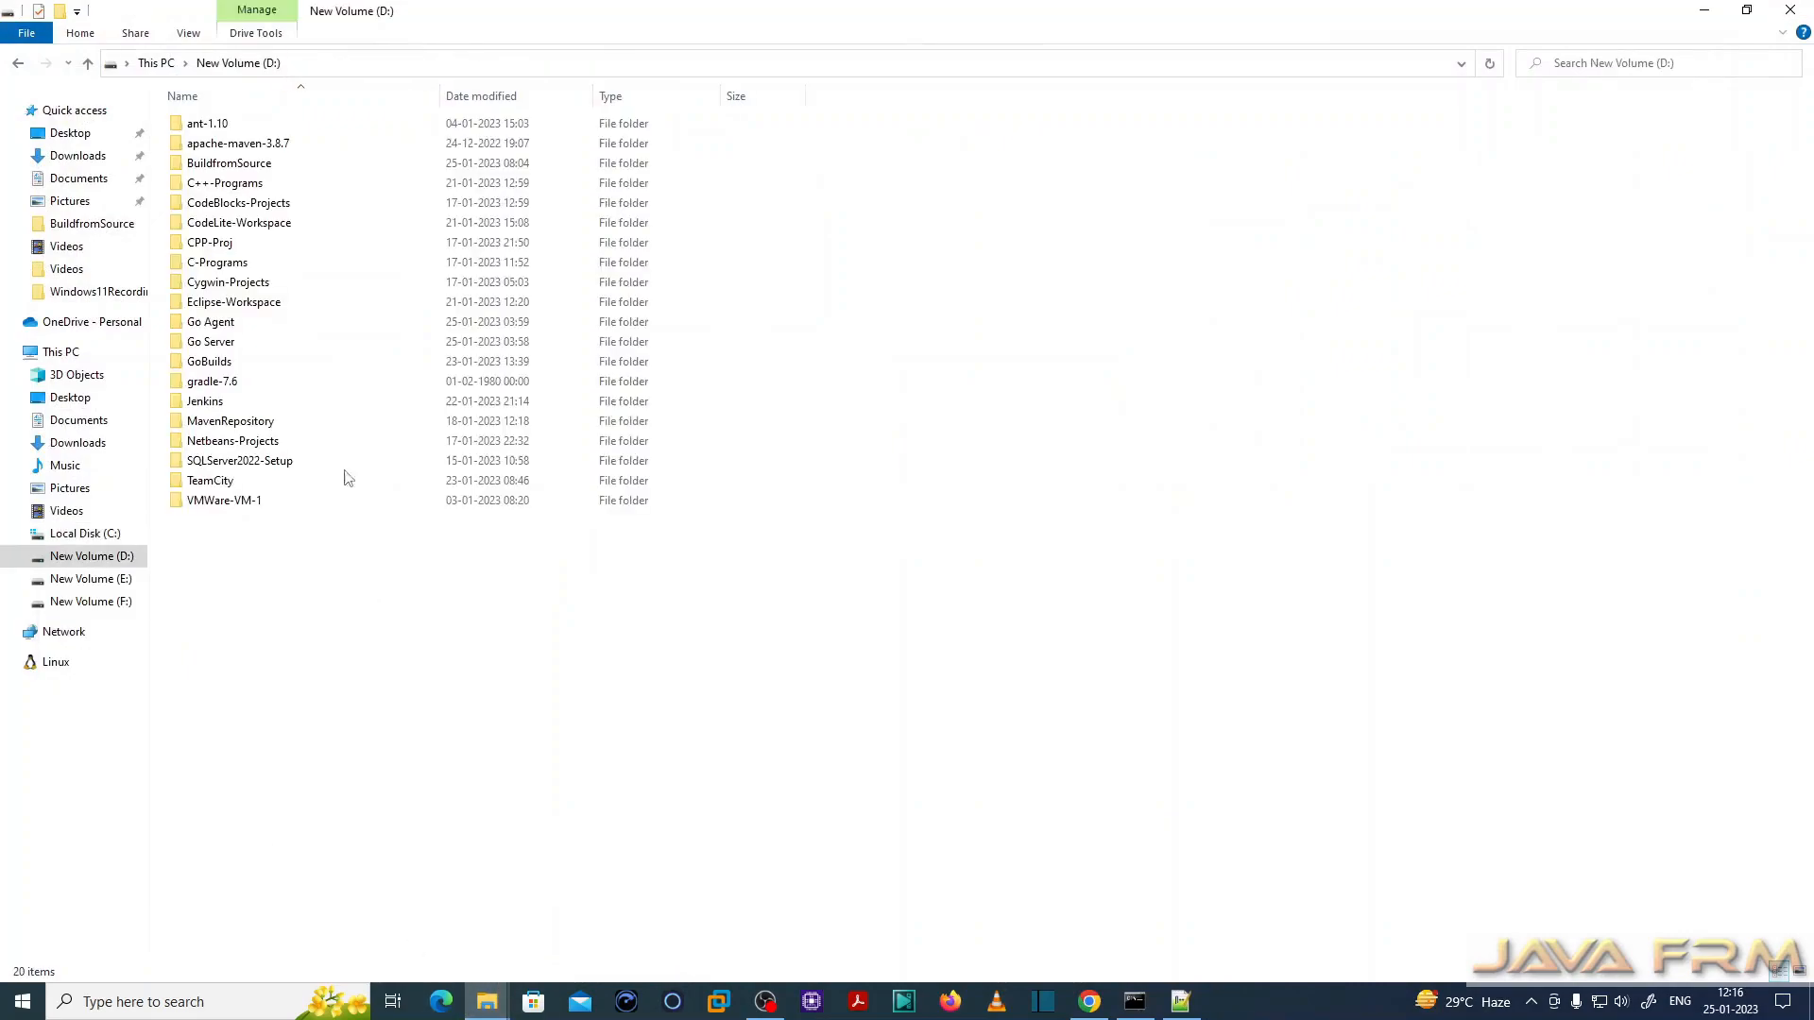
double_click(259, 168)
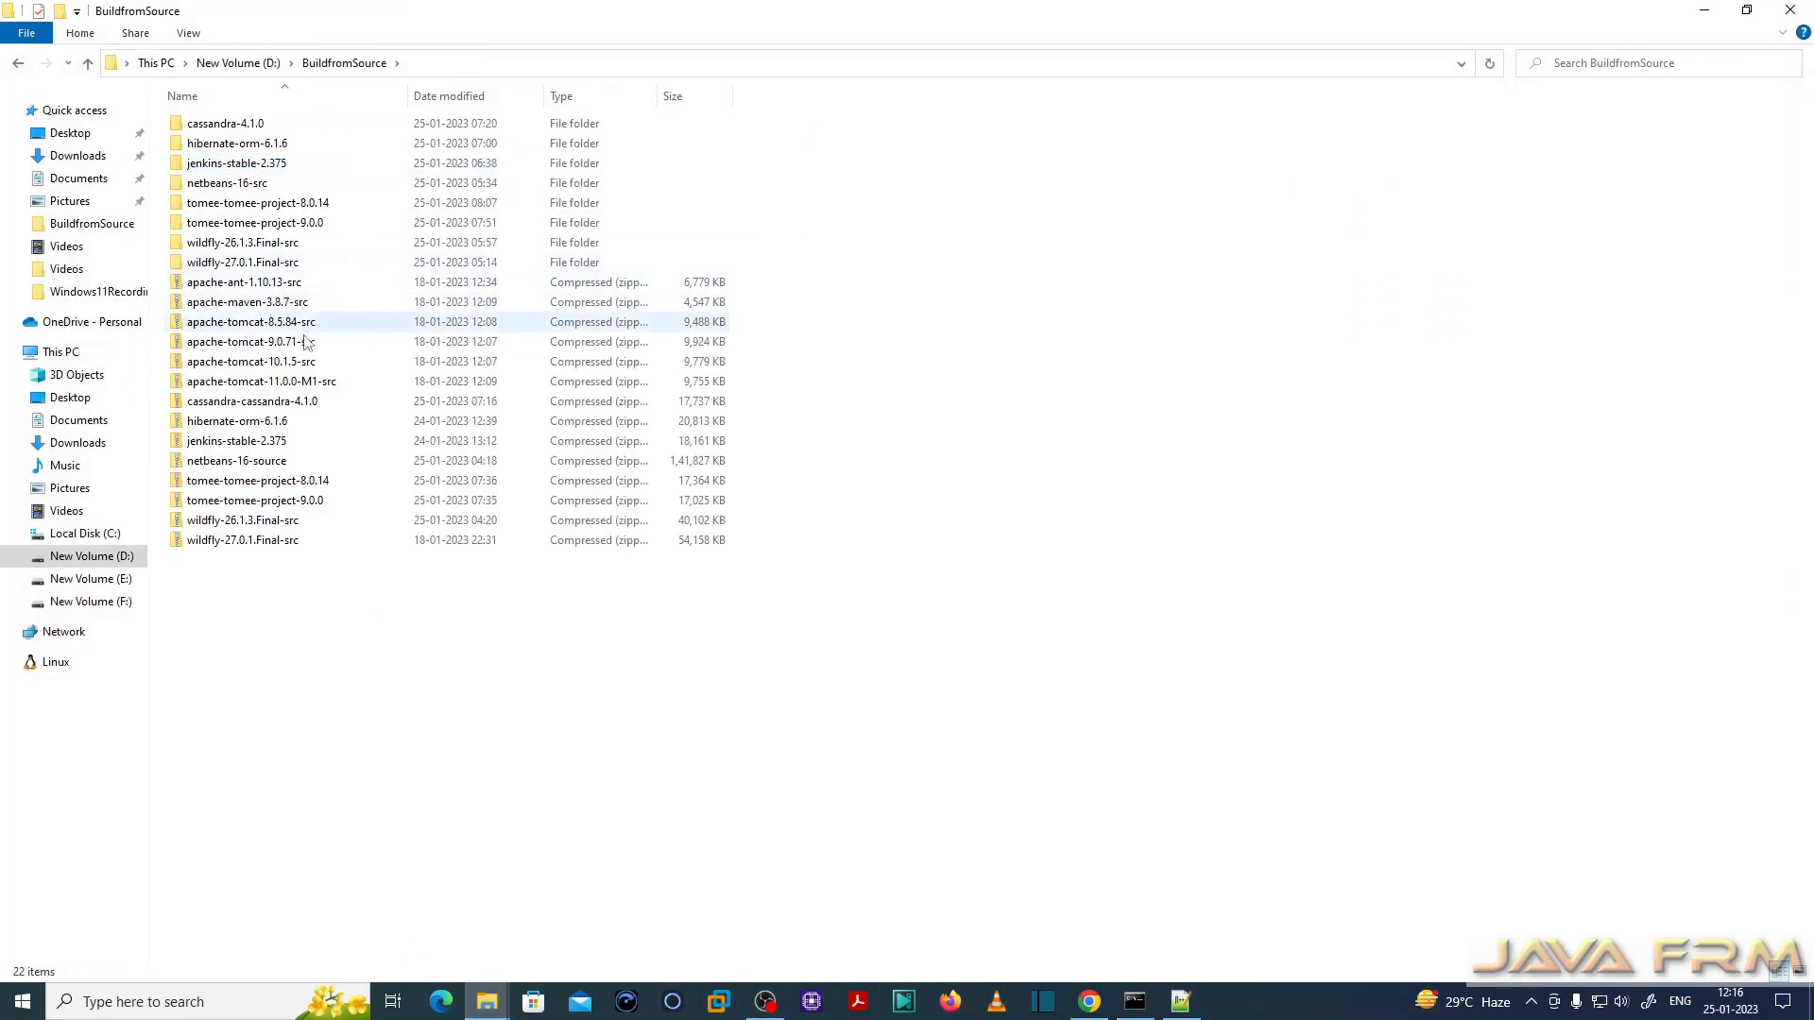
right_click(270, 309)
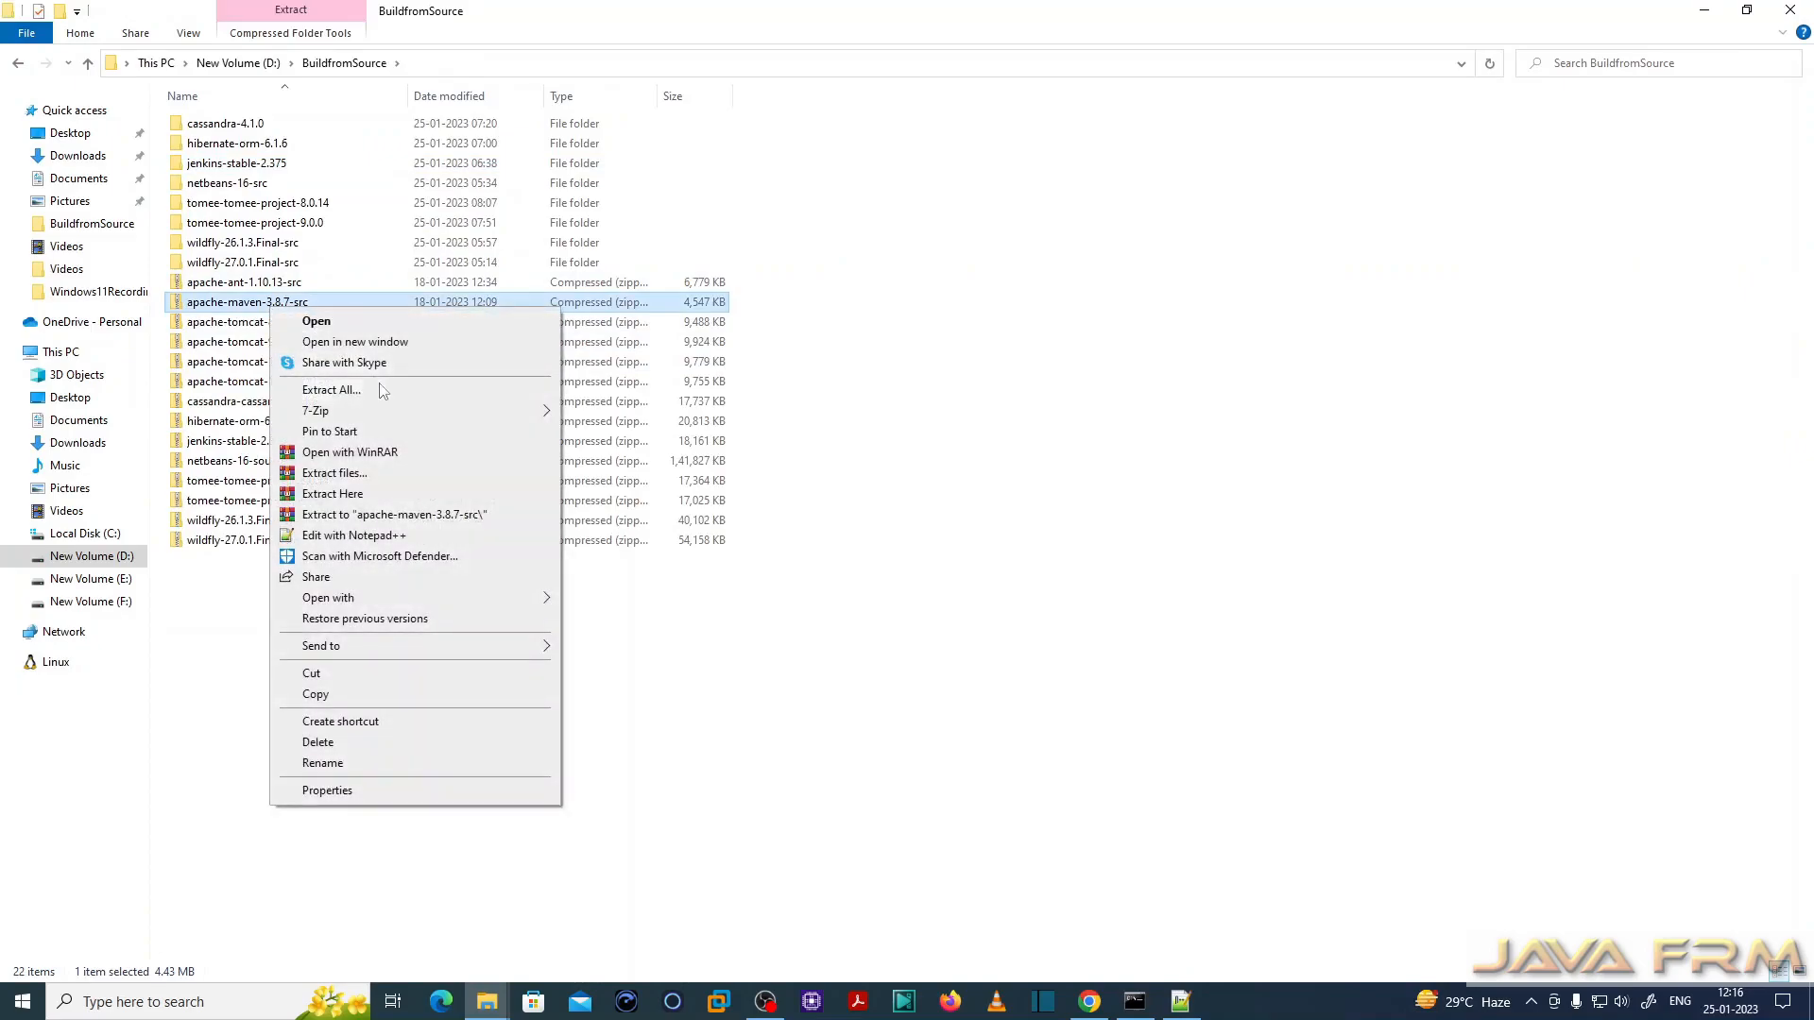
mouse_move(387, 408)
click(620, 408)
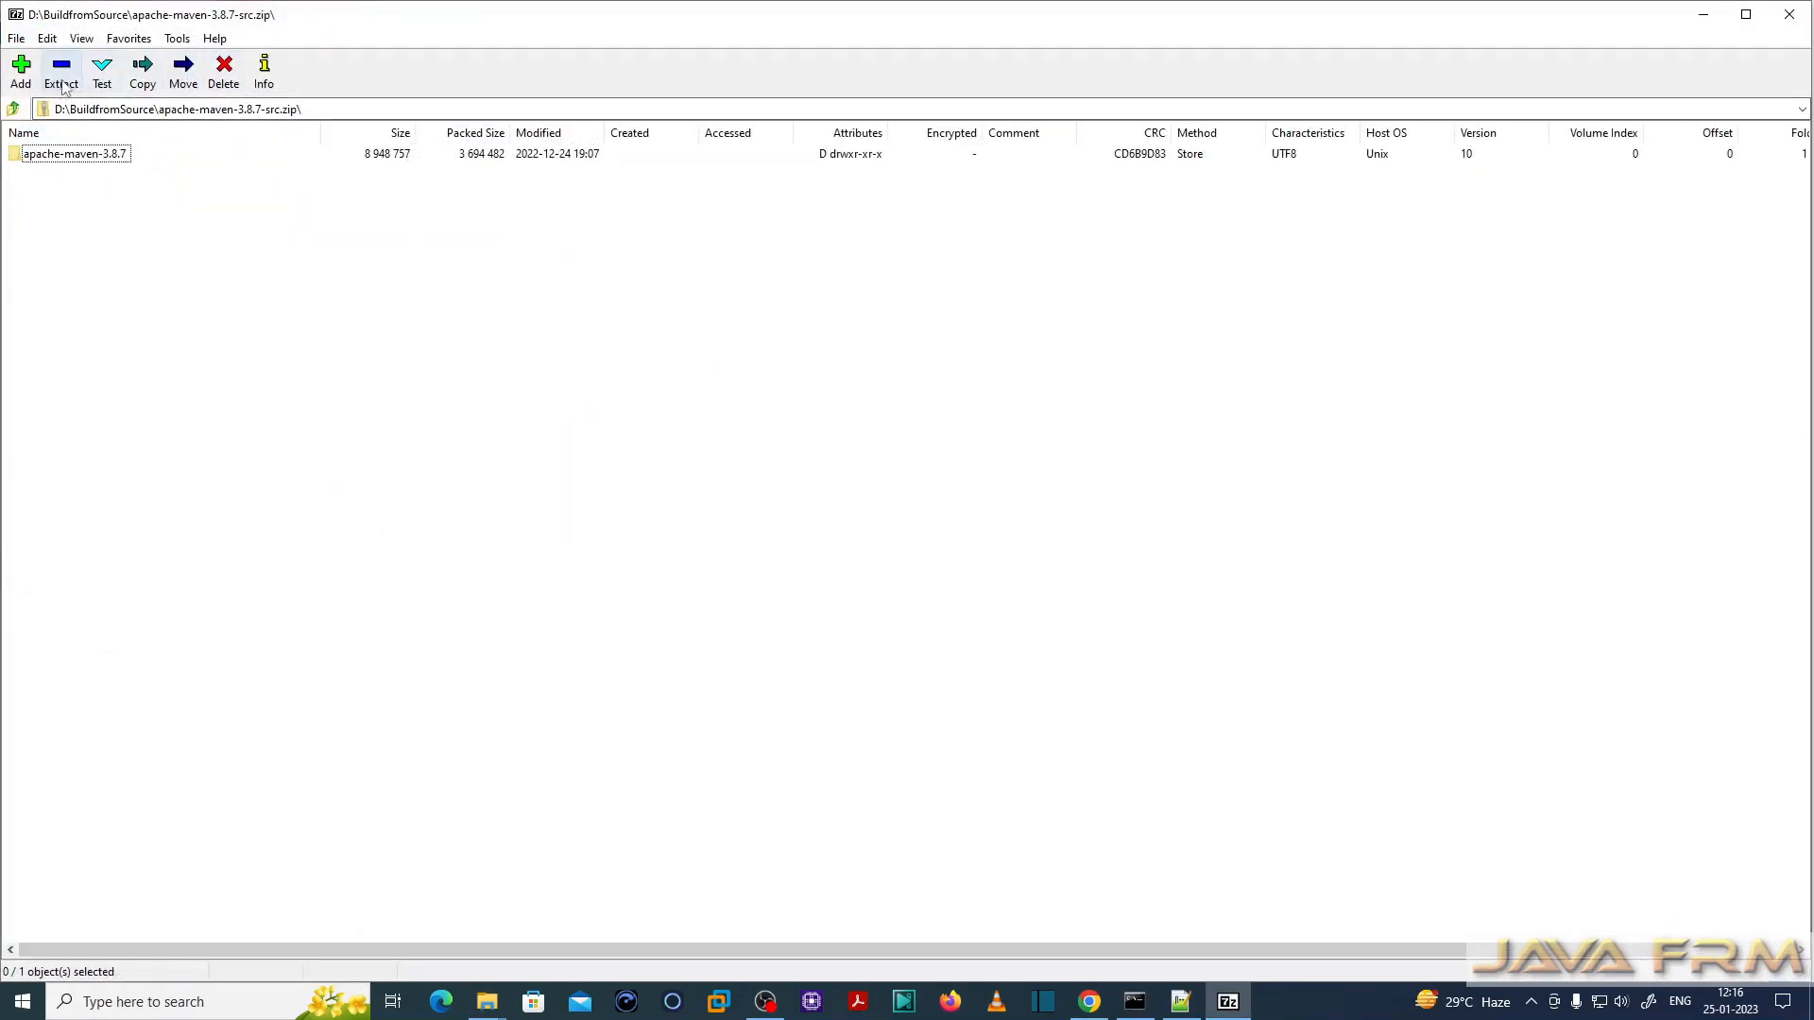
- Extract the contents of the archive's apache-maven-3.8.7 folder to the copied Maven-3.8 workspace path and close 7-Zip
double_click(75, 153)
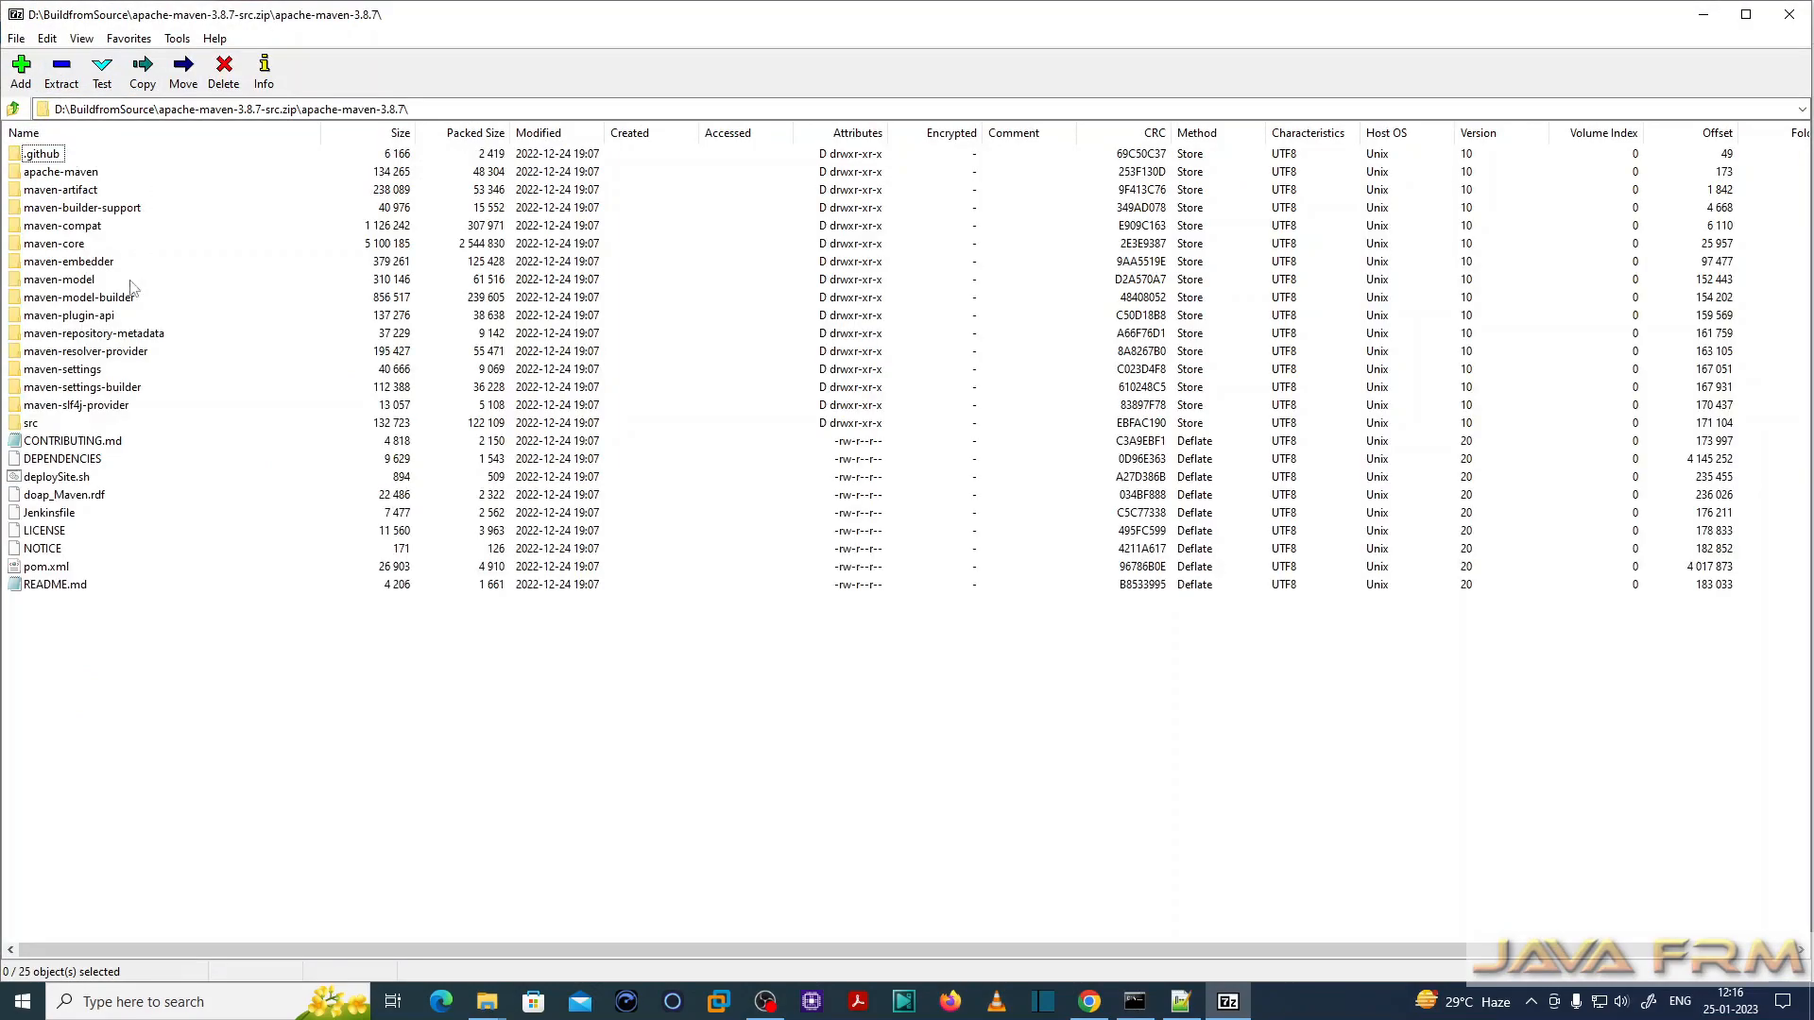
click(64, 78)
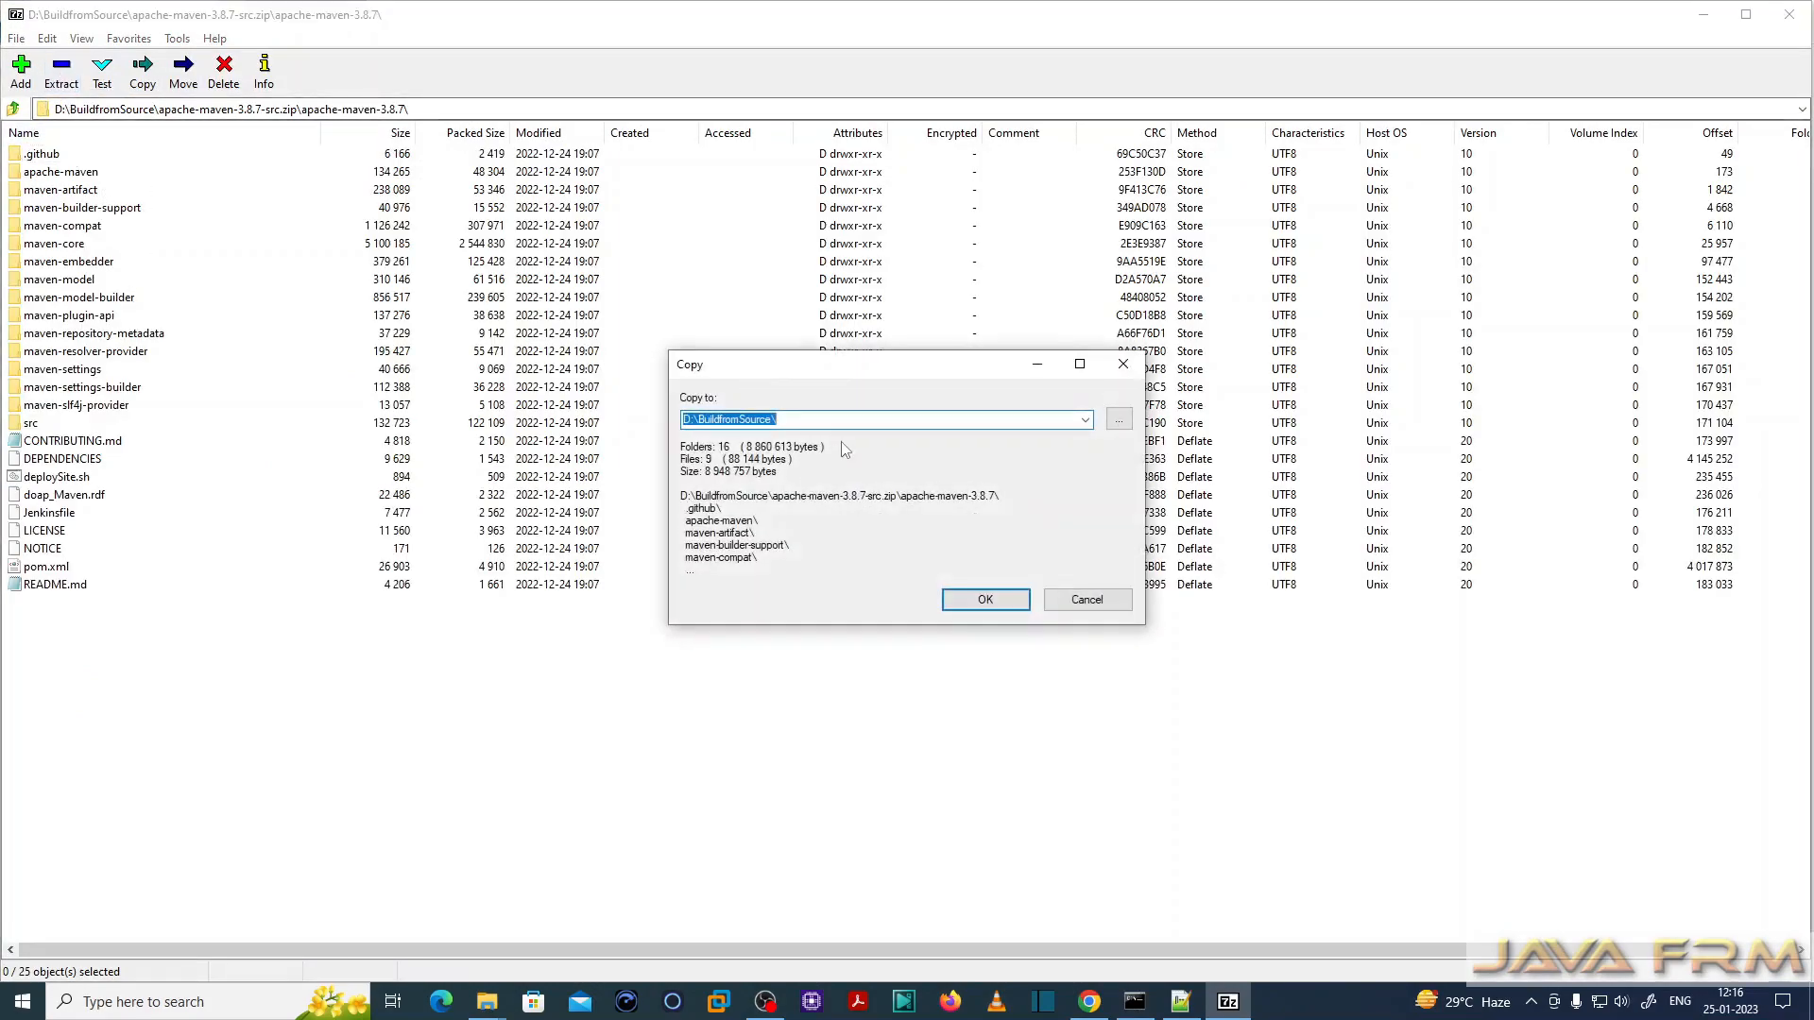
key(ctrl+v)
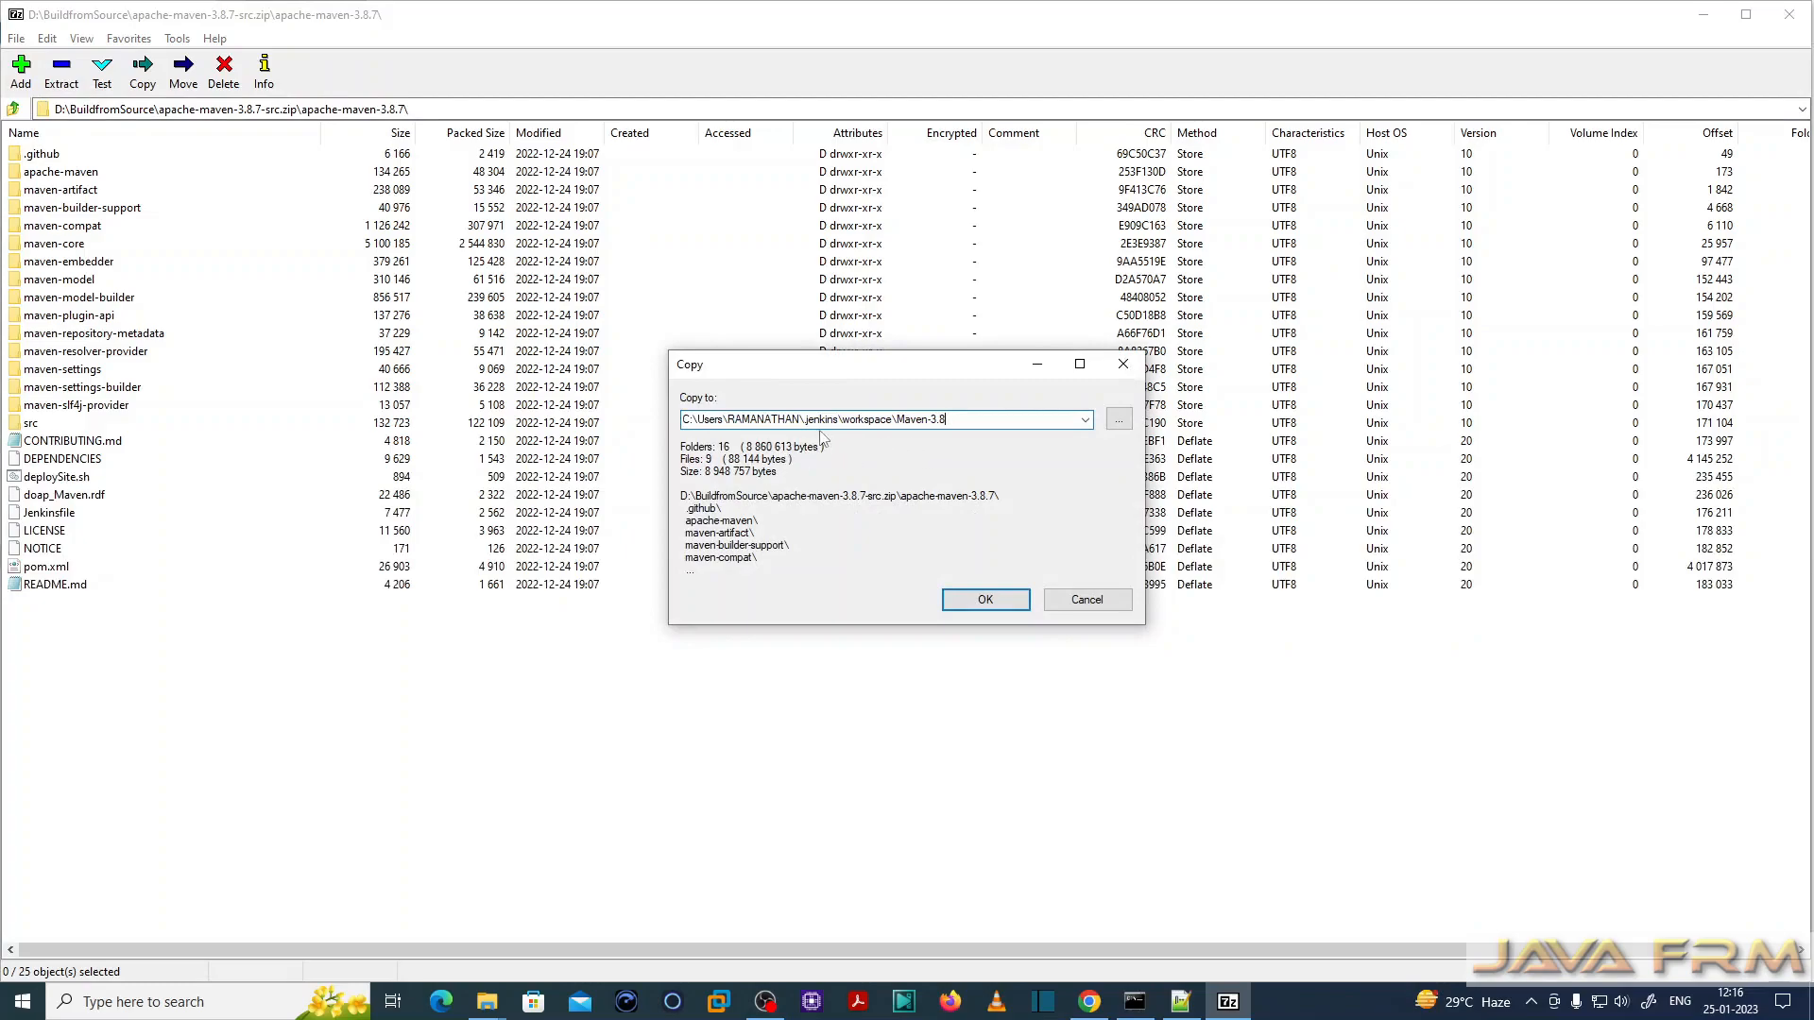
click(985, 601)
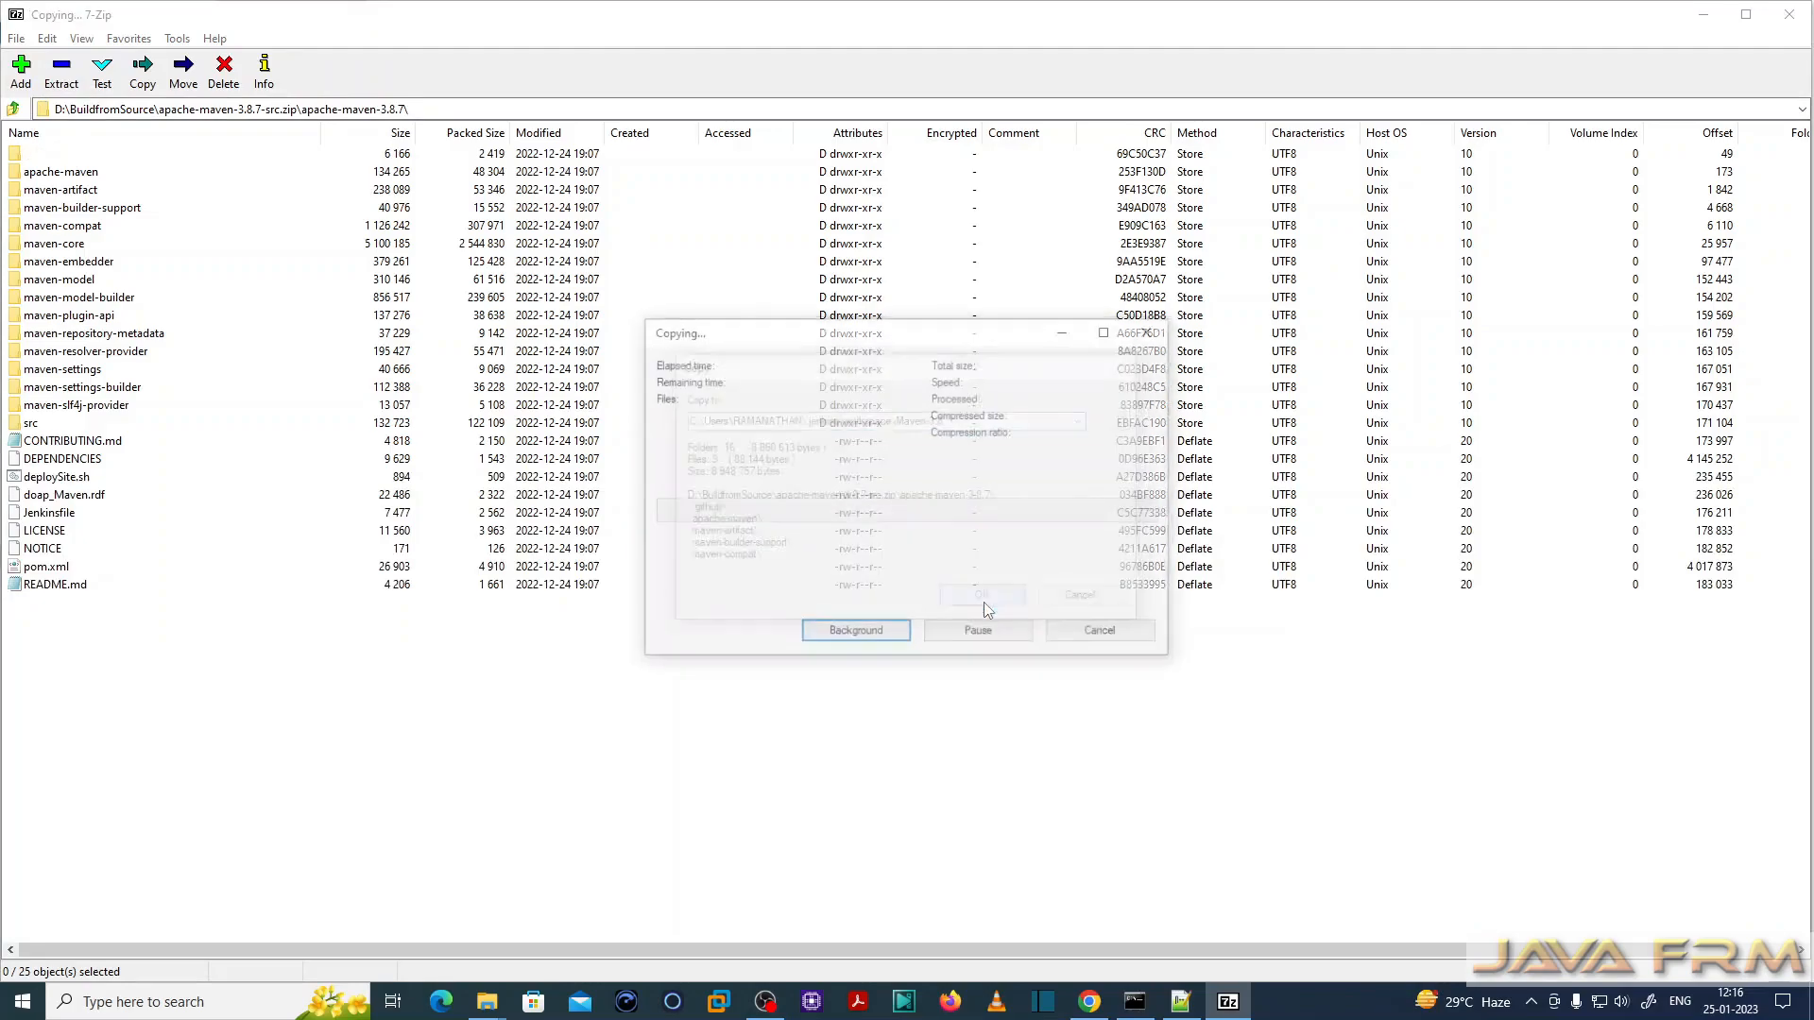
click(1789, 14)
- Check the Maven-3.8 workspace folder in File Explorer for the extracted source files and the pom file
click(487, 1000)
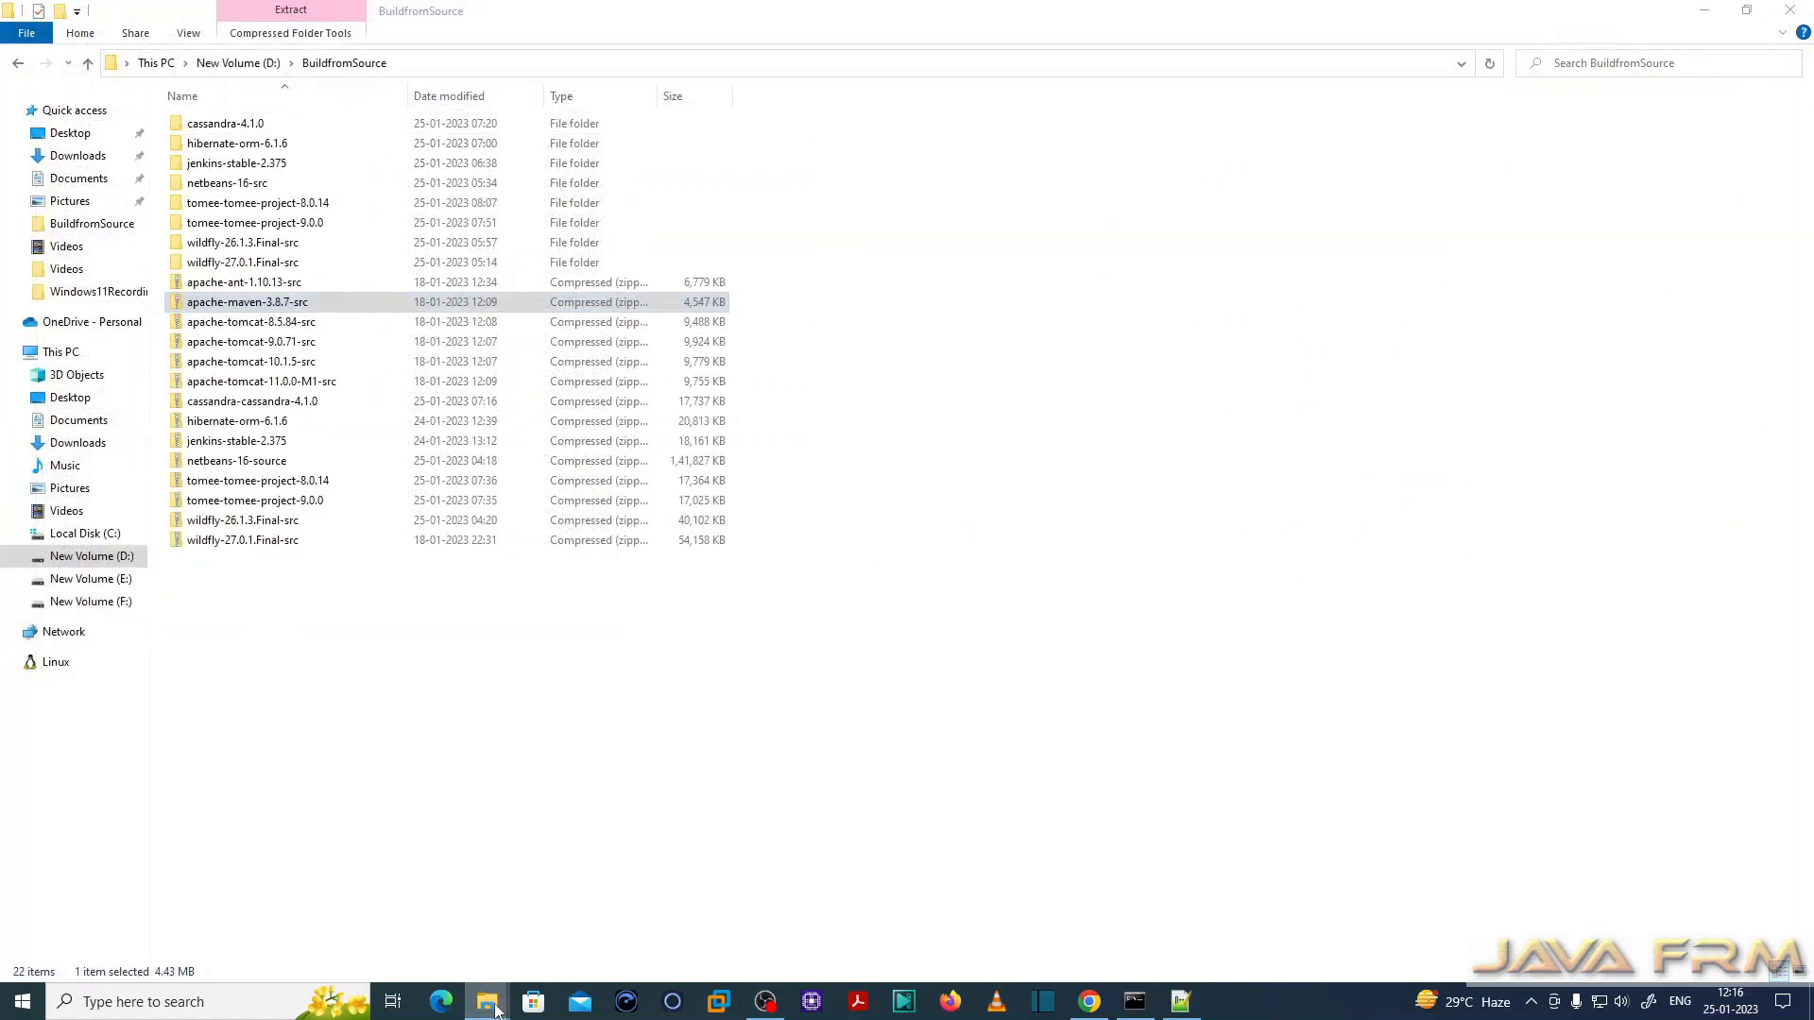
click(557, 926)
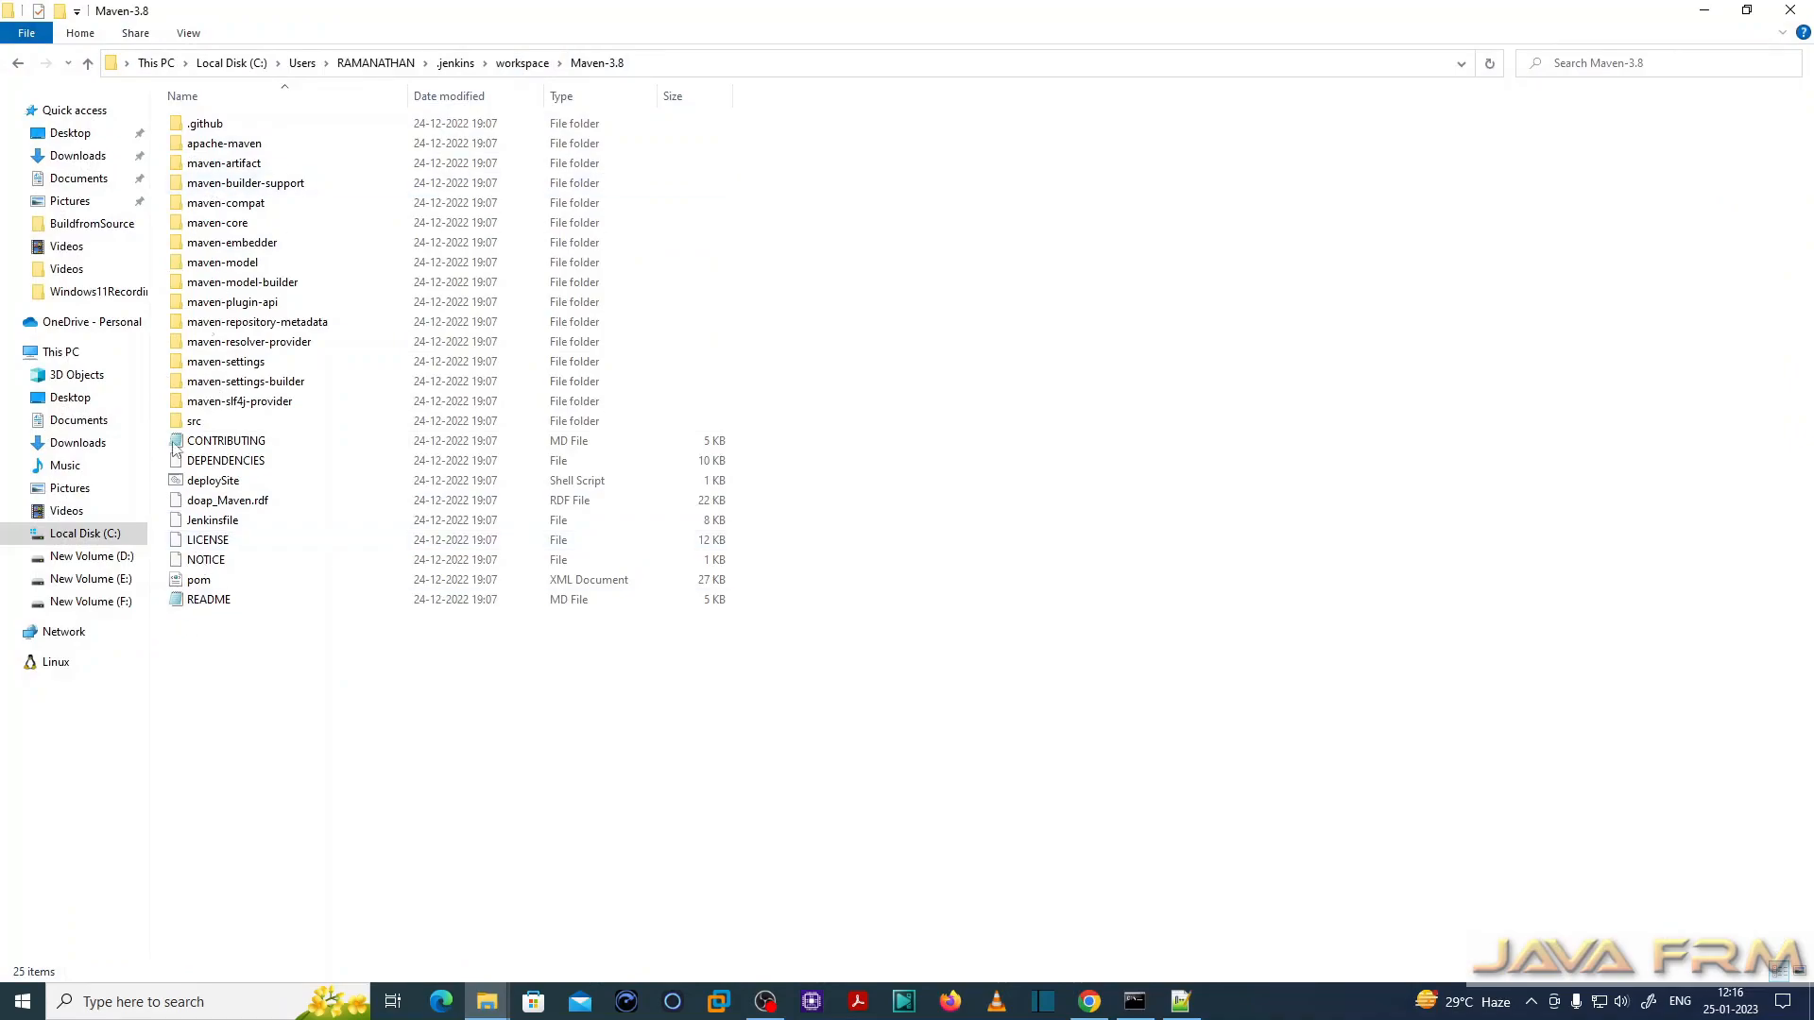
click(215, 584)
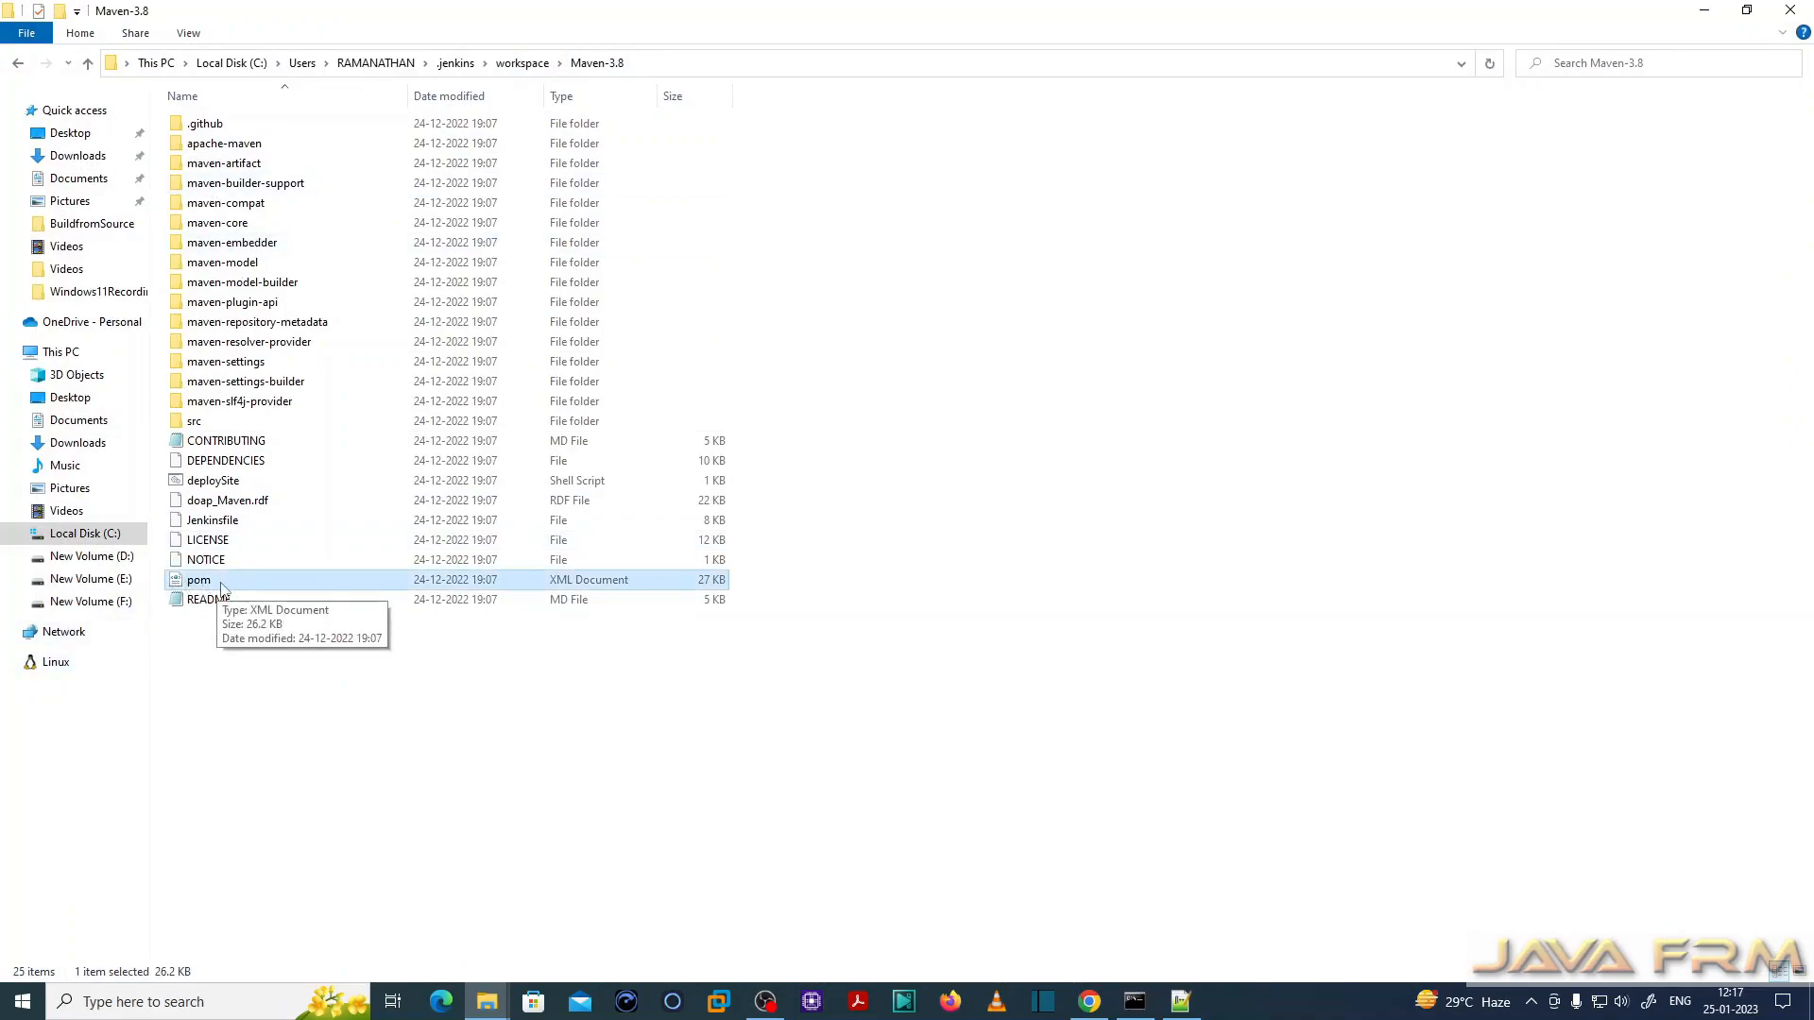
click(386, 686)
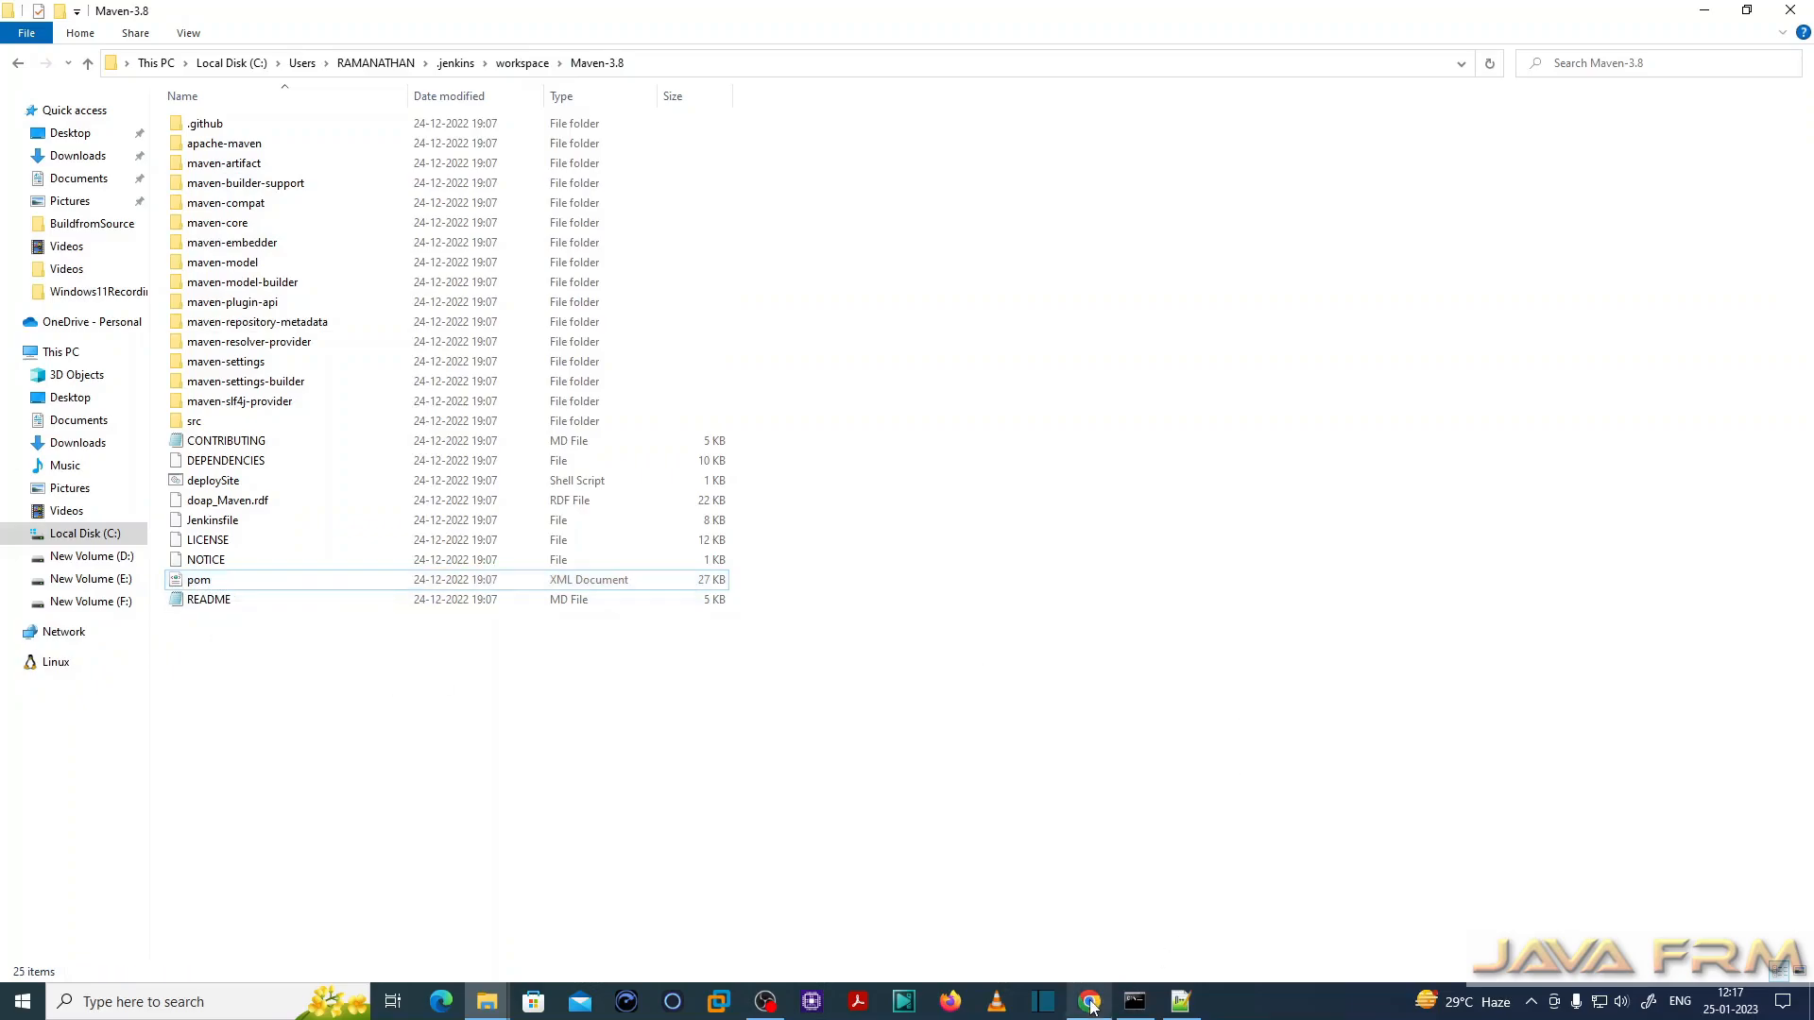
- Switch to Jenkins in Chrome, run the Maven-3.8 job again and open the page of build #2
mouse_move(1091, 1010)
click(1087, 945)
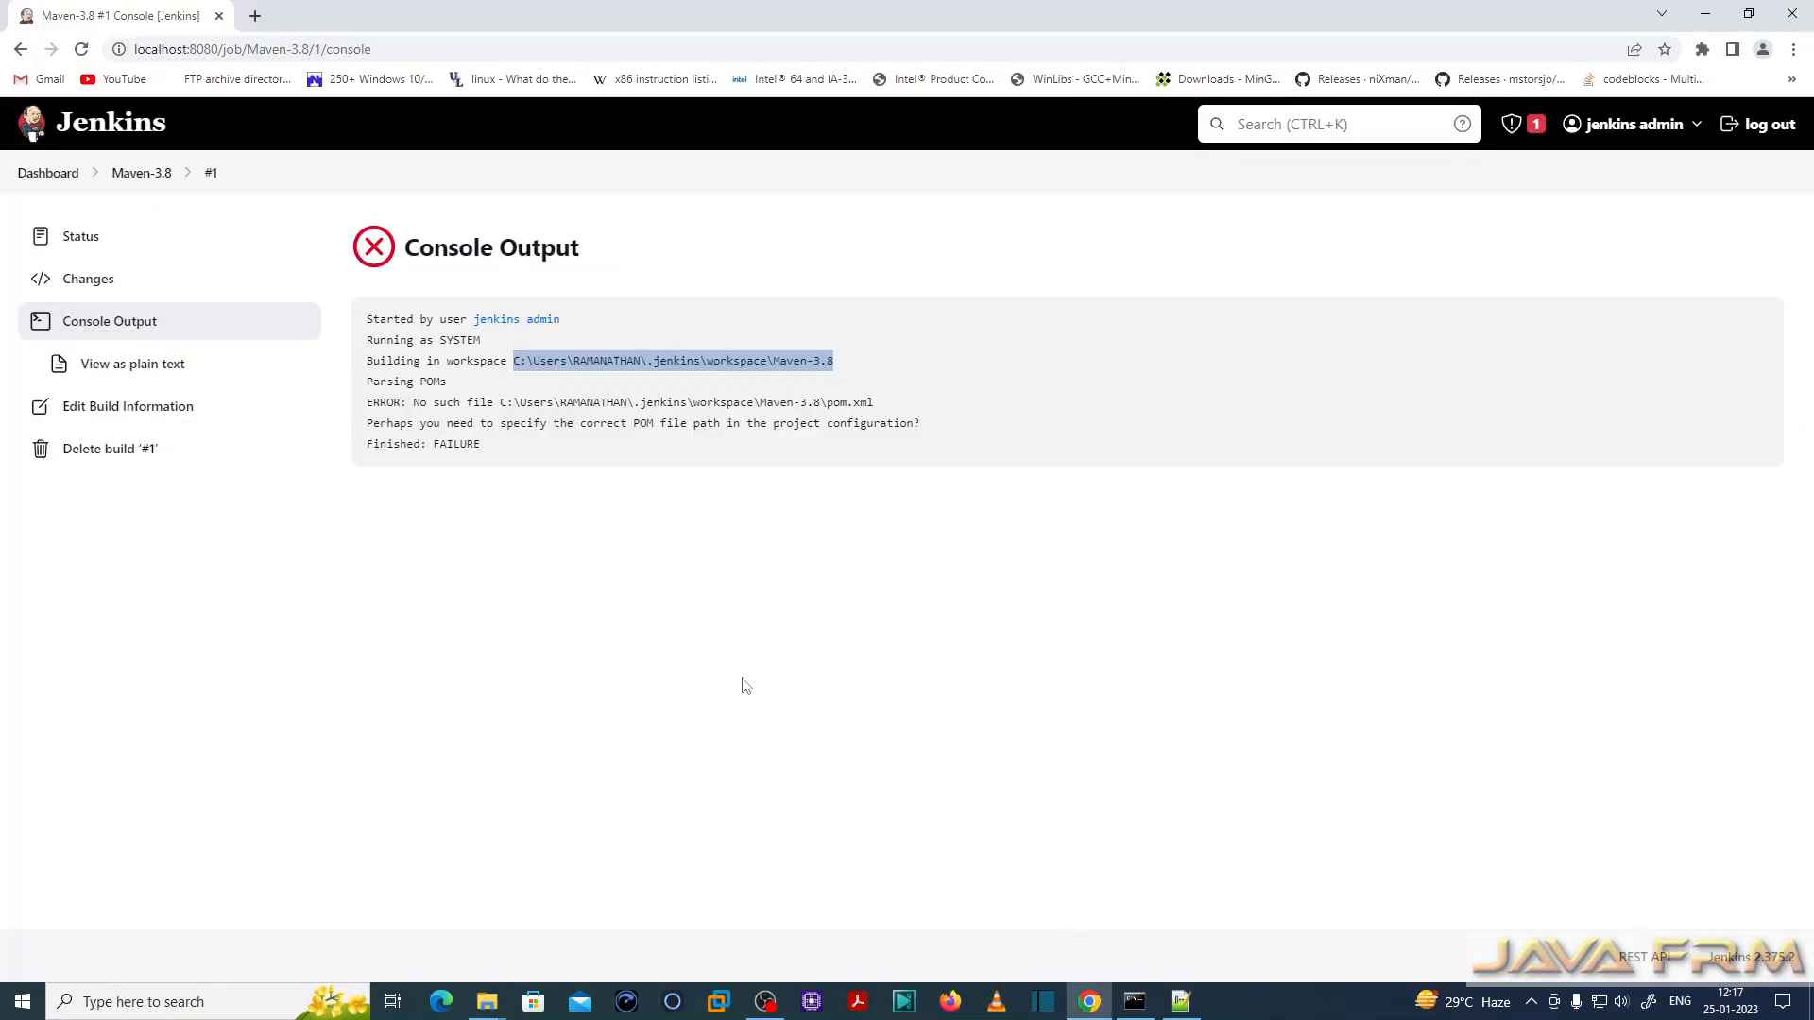
click(149, 174)
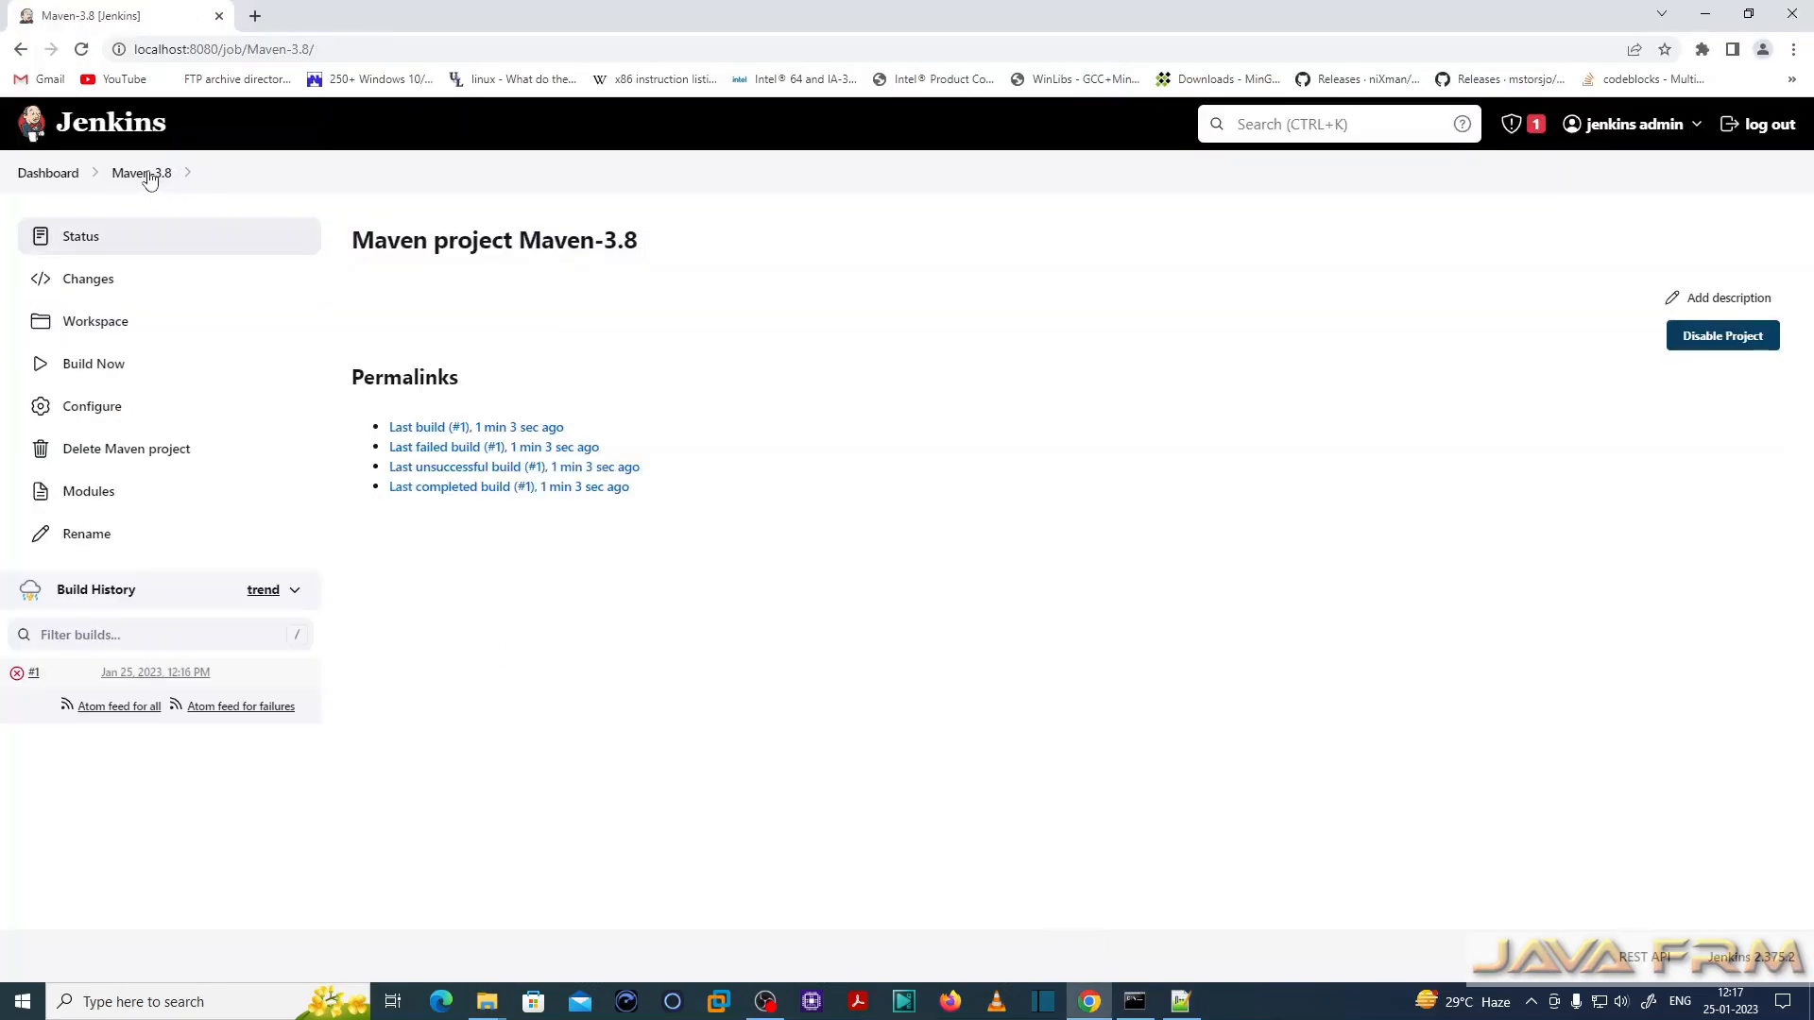
click(87, 369)
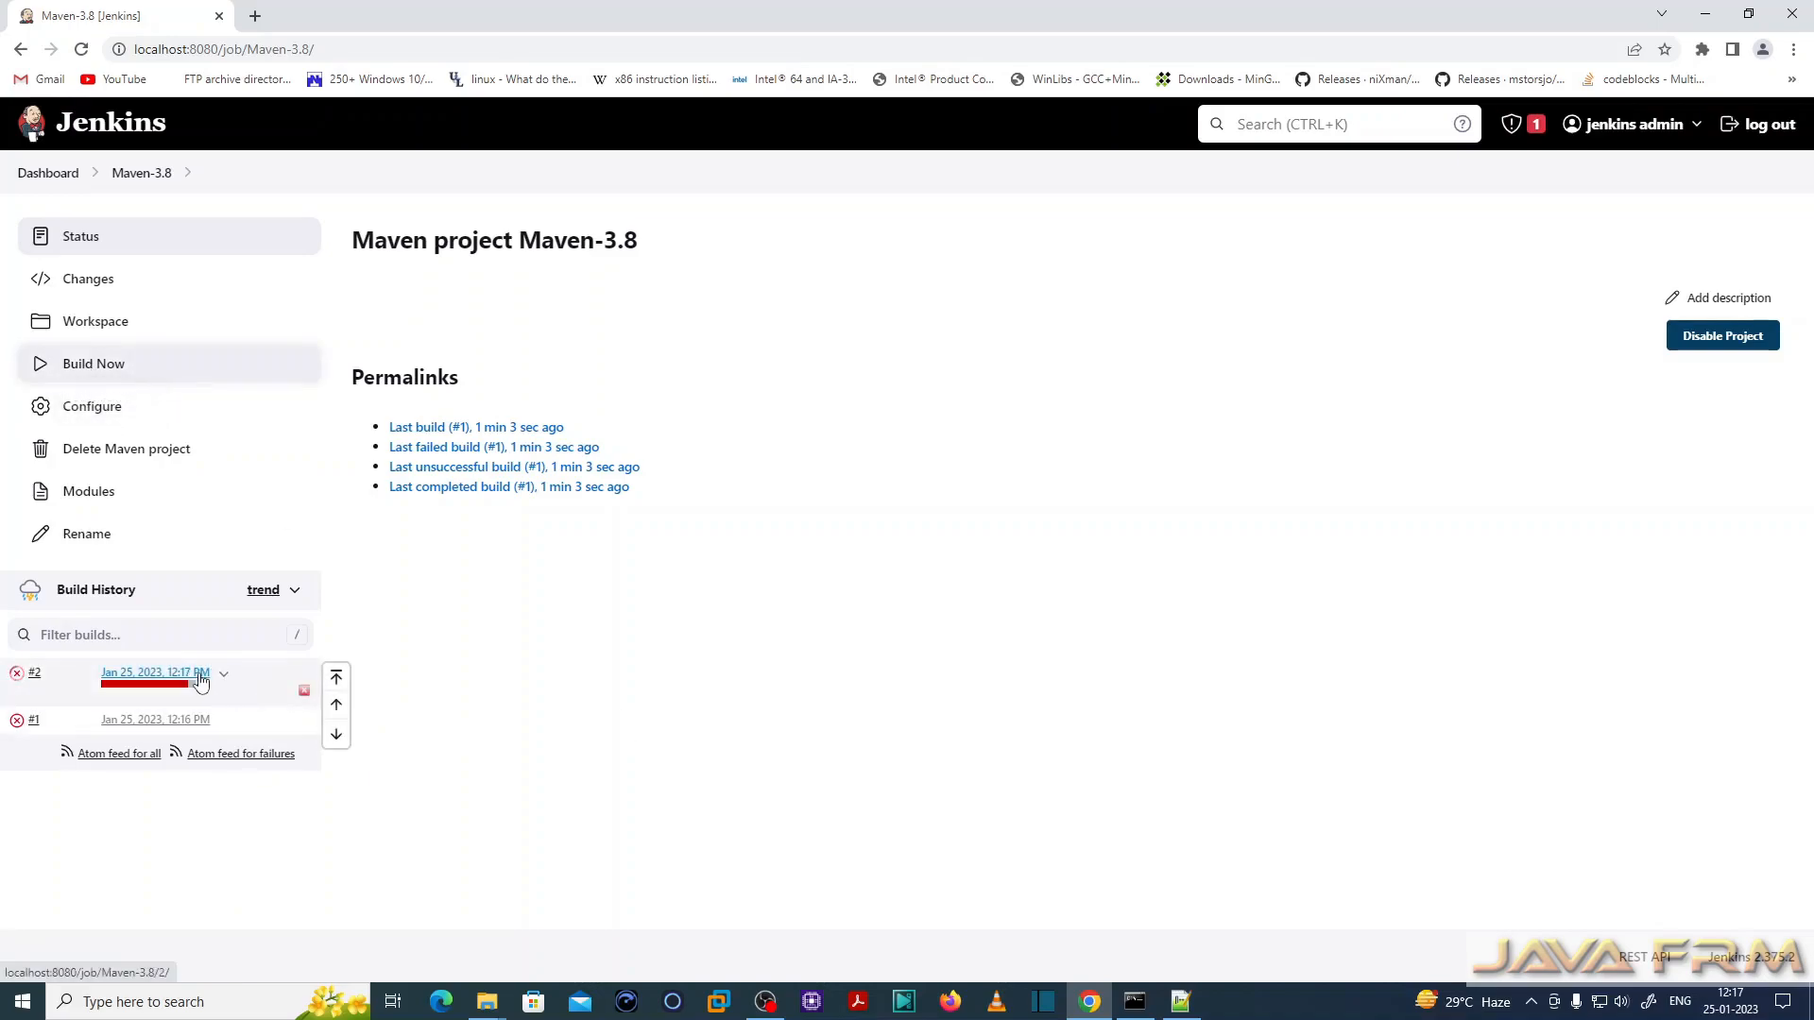
click(162, 680)
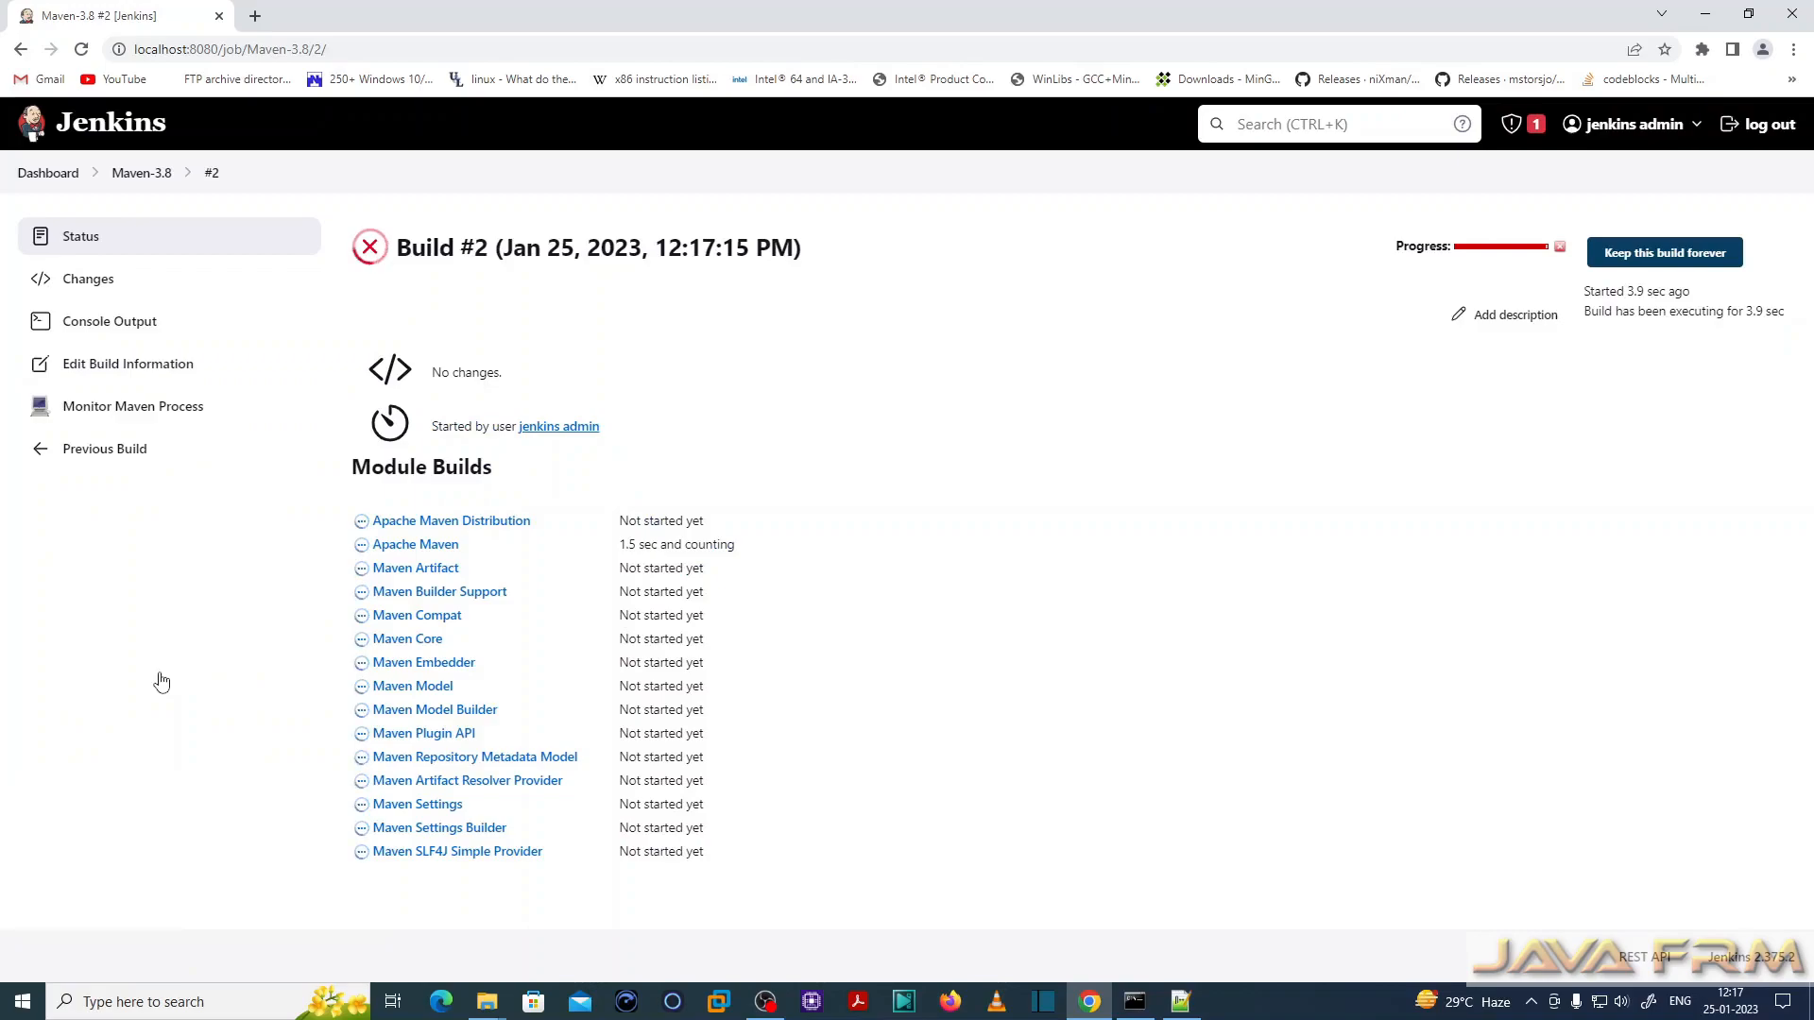
- Open the console output of build #2 and follow the log to its final status line
click(106, 323)
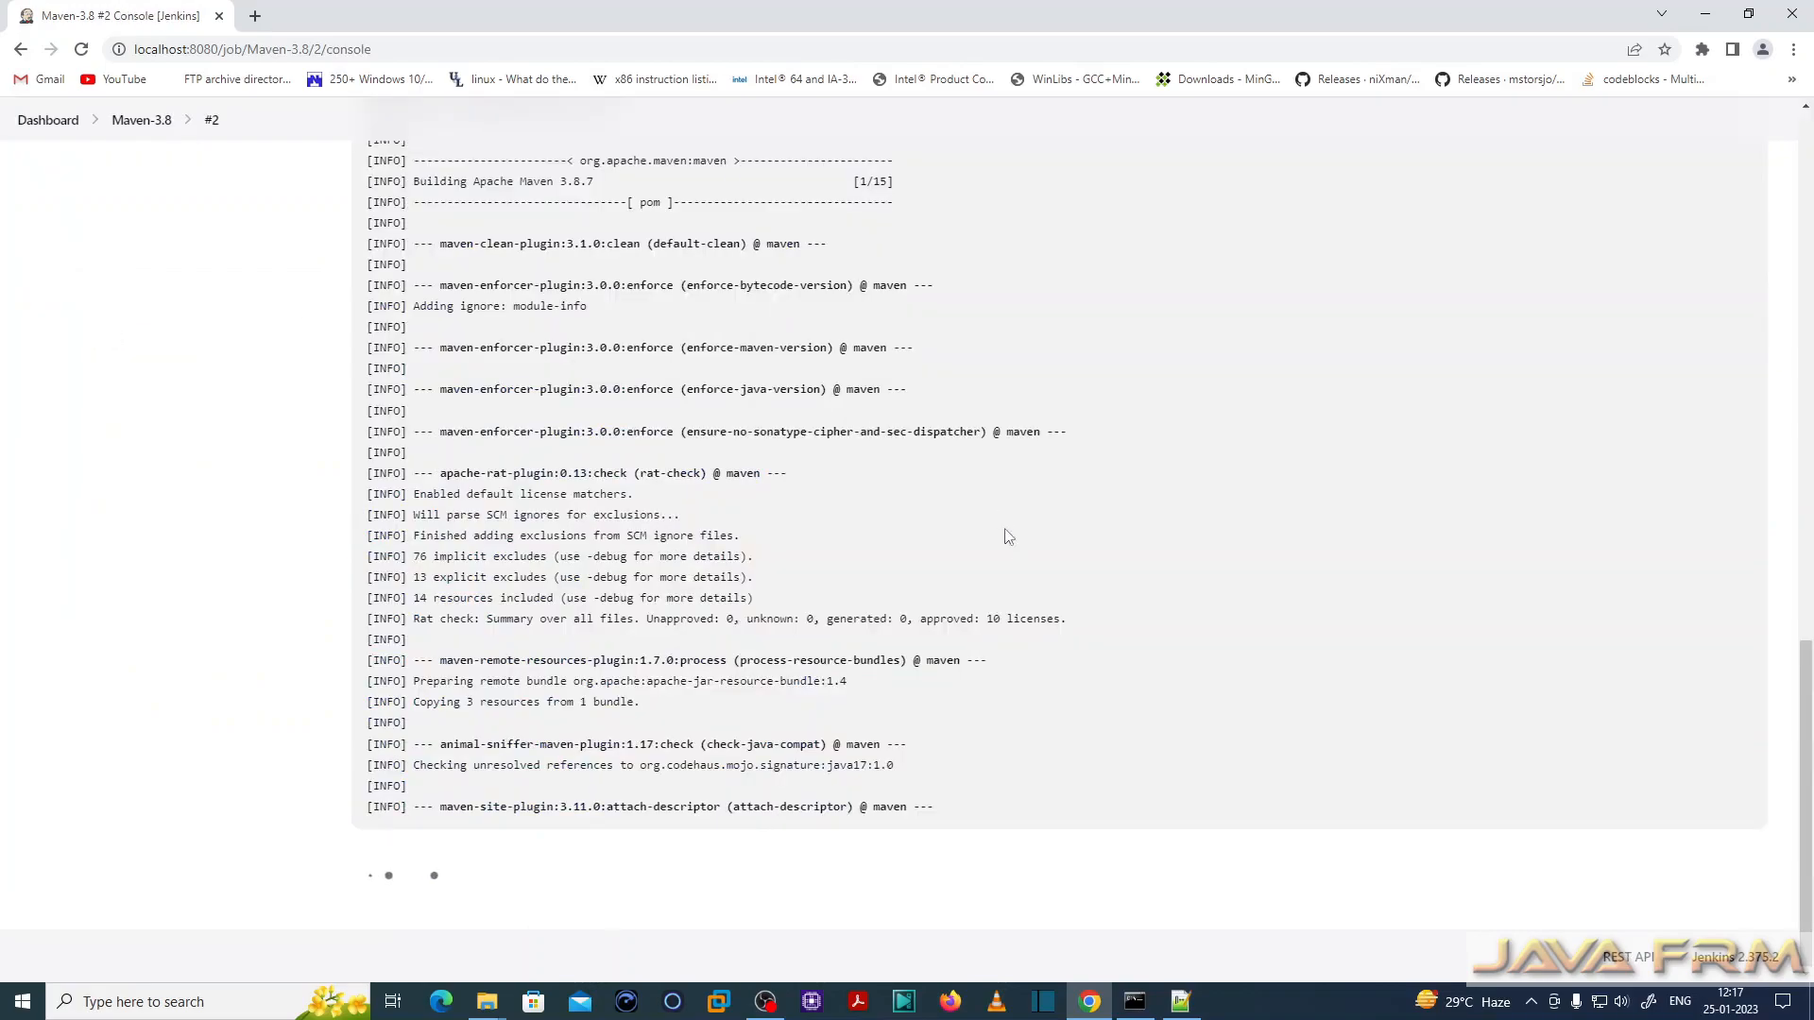
scroll(1058, 600, up, 20)
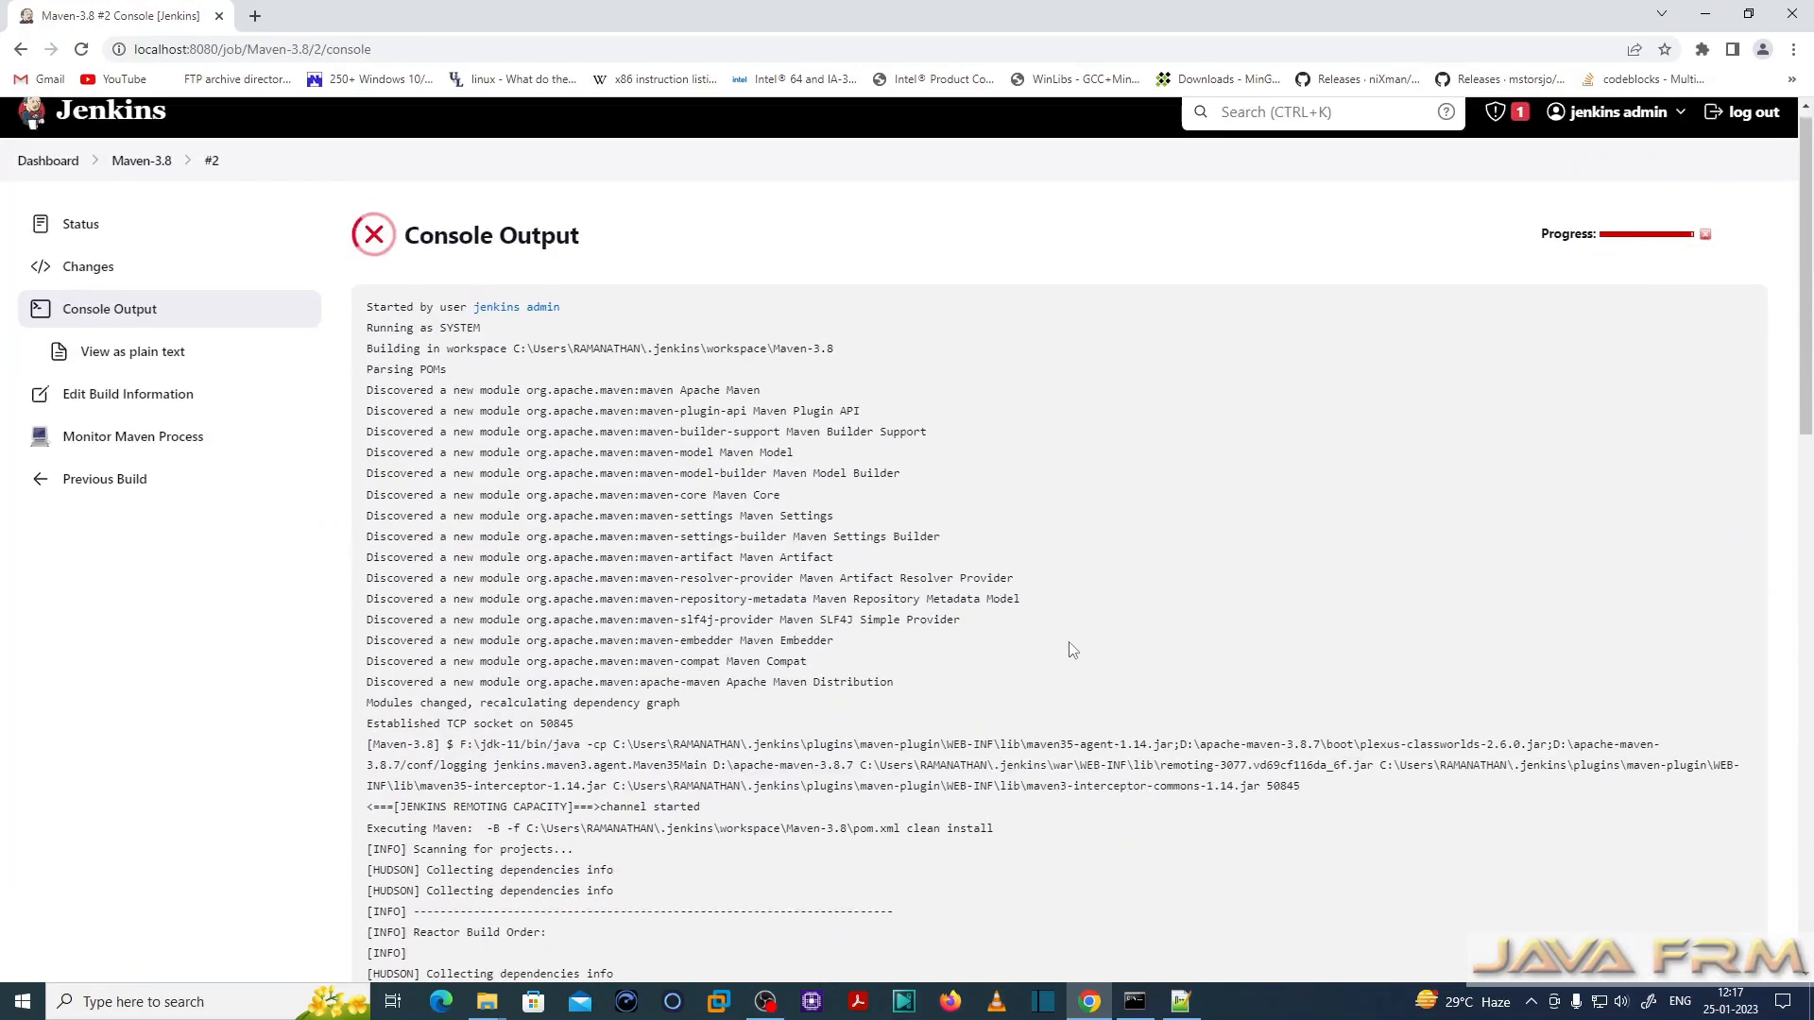
scroll(1072, 650, down, 20)
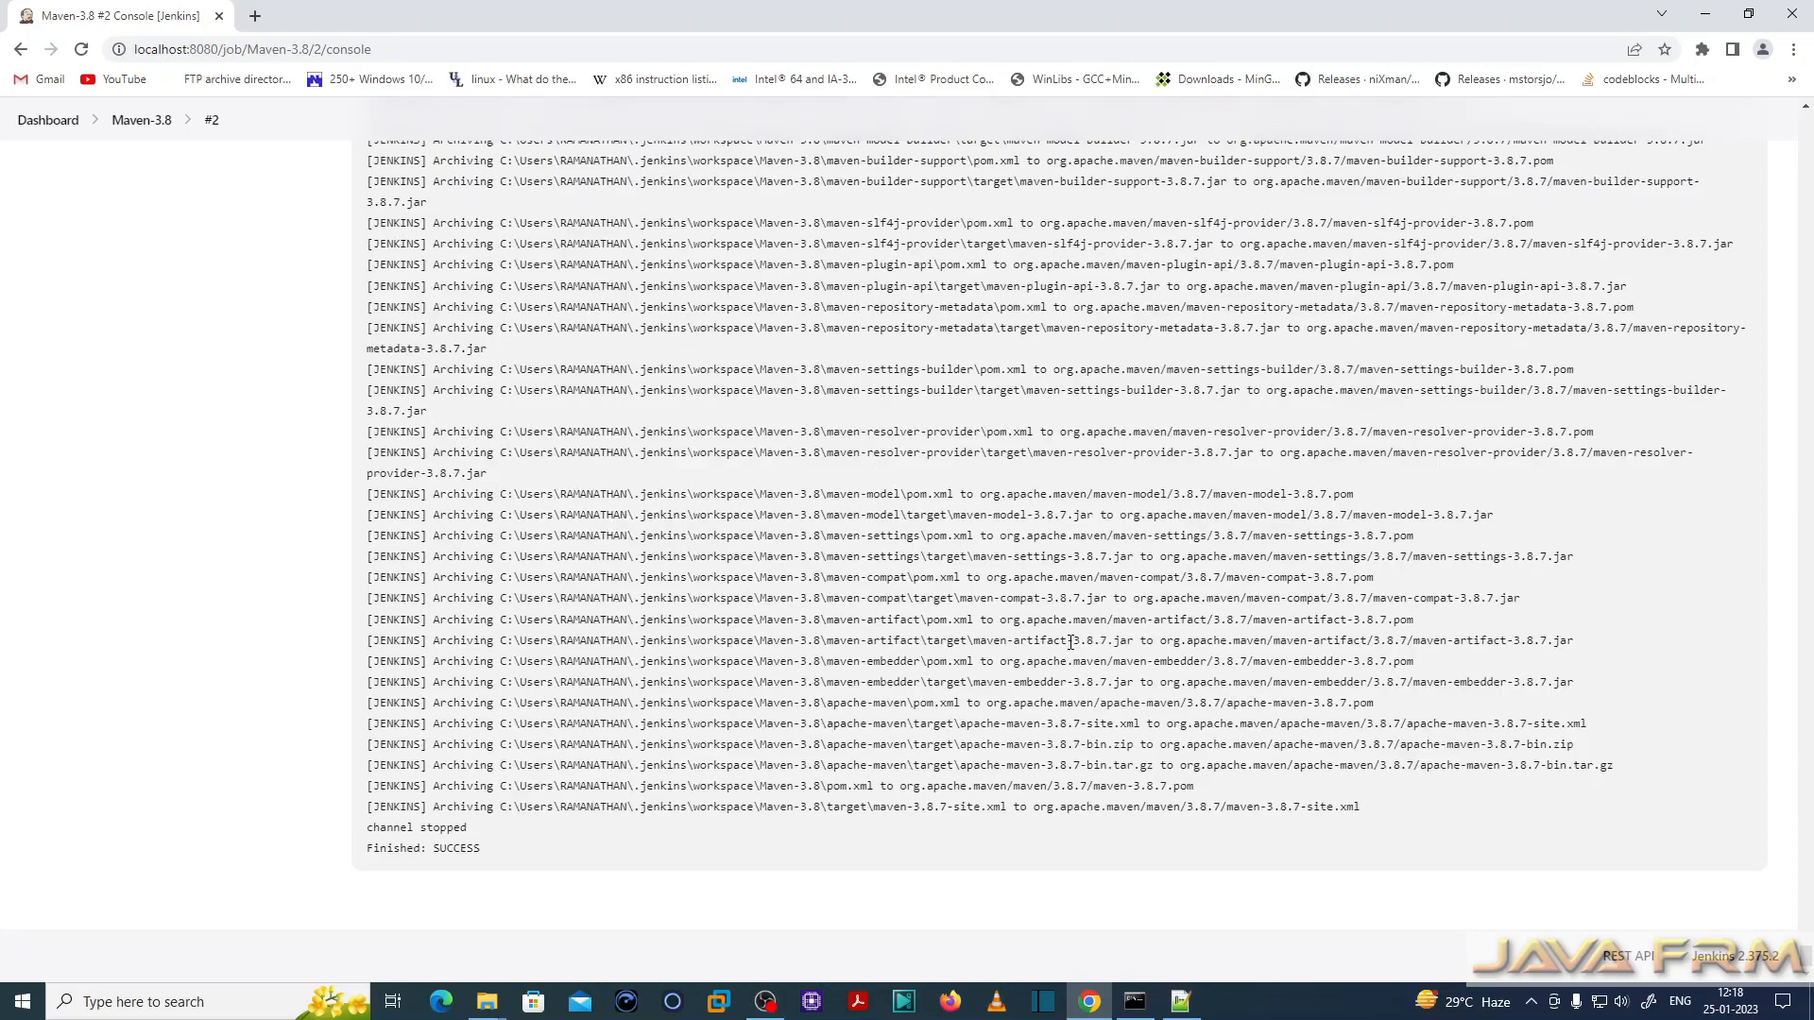
drag(491, 853, 367, 849)
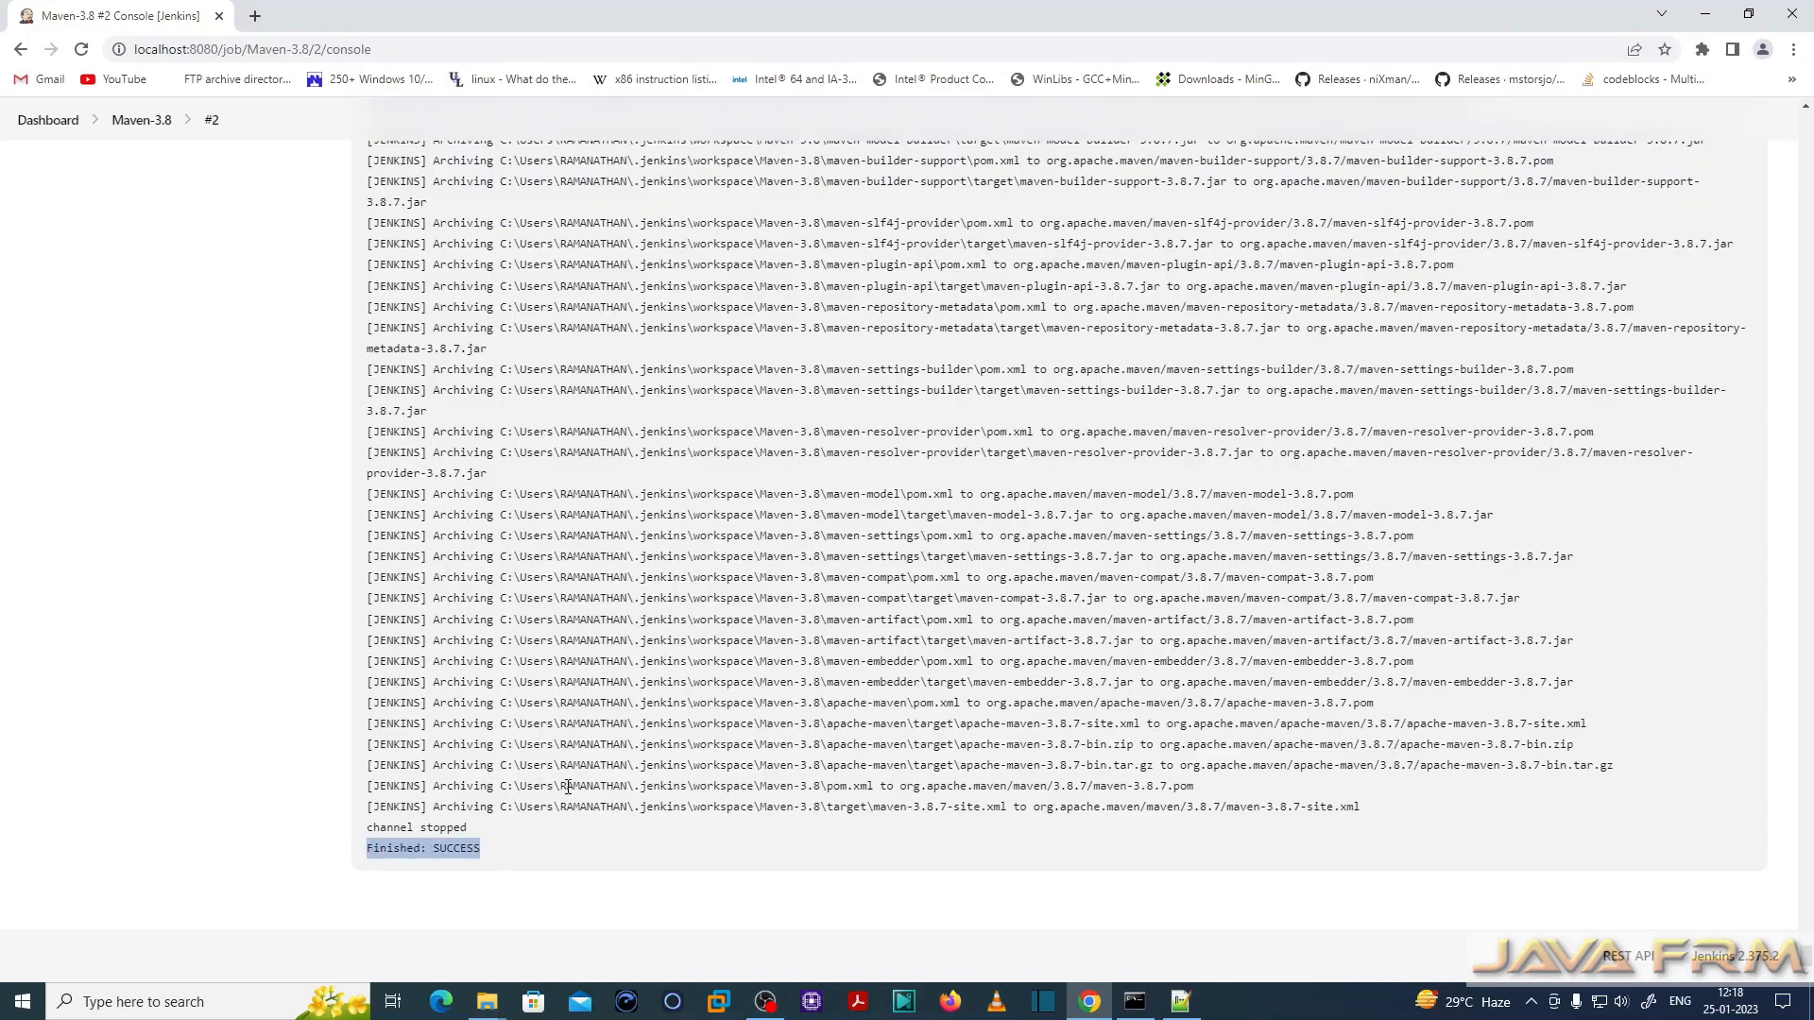
- Review the Reactor Summary and overall build result in the console log, then return to the log's beginning
scroll(568, 786, up, 7)
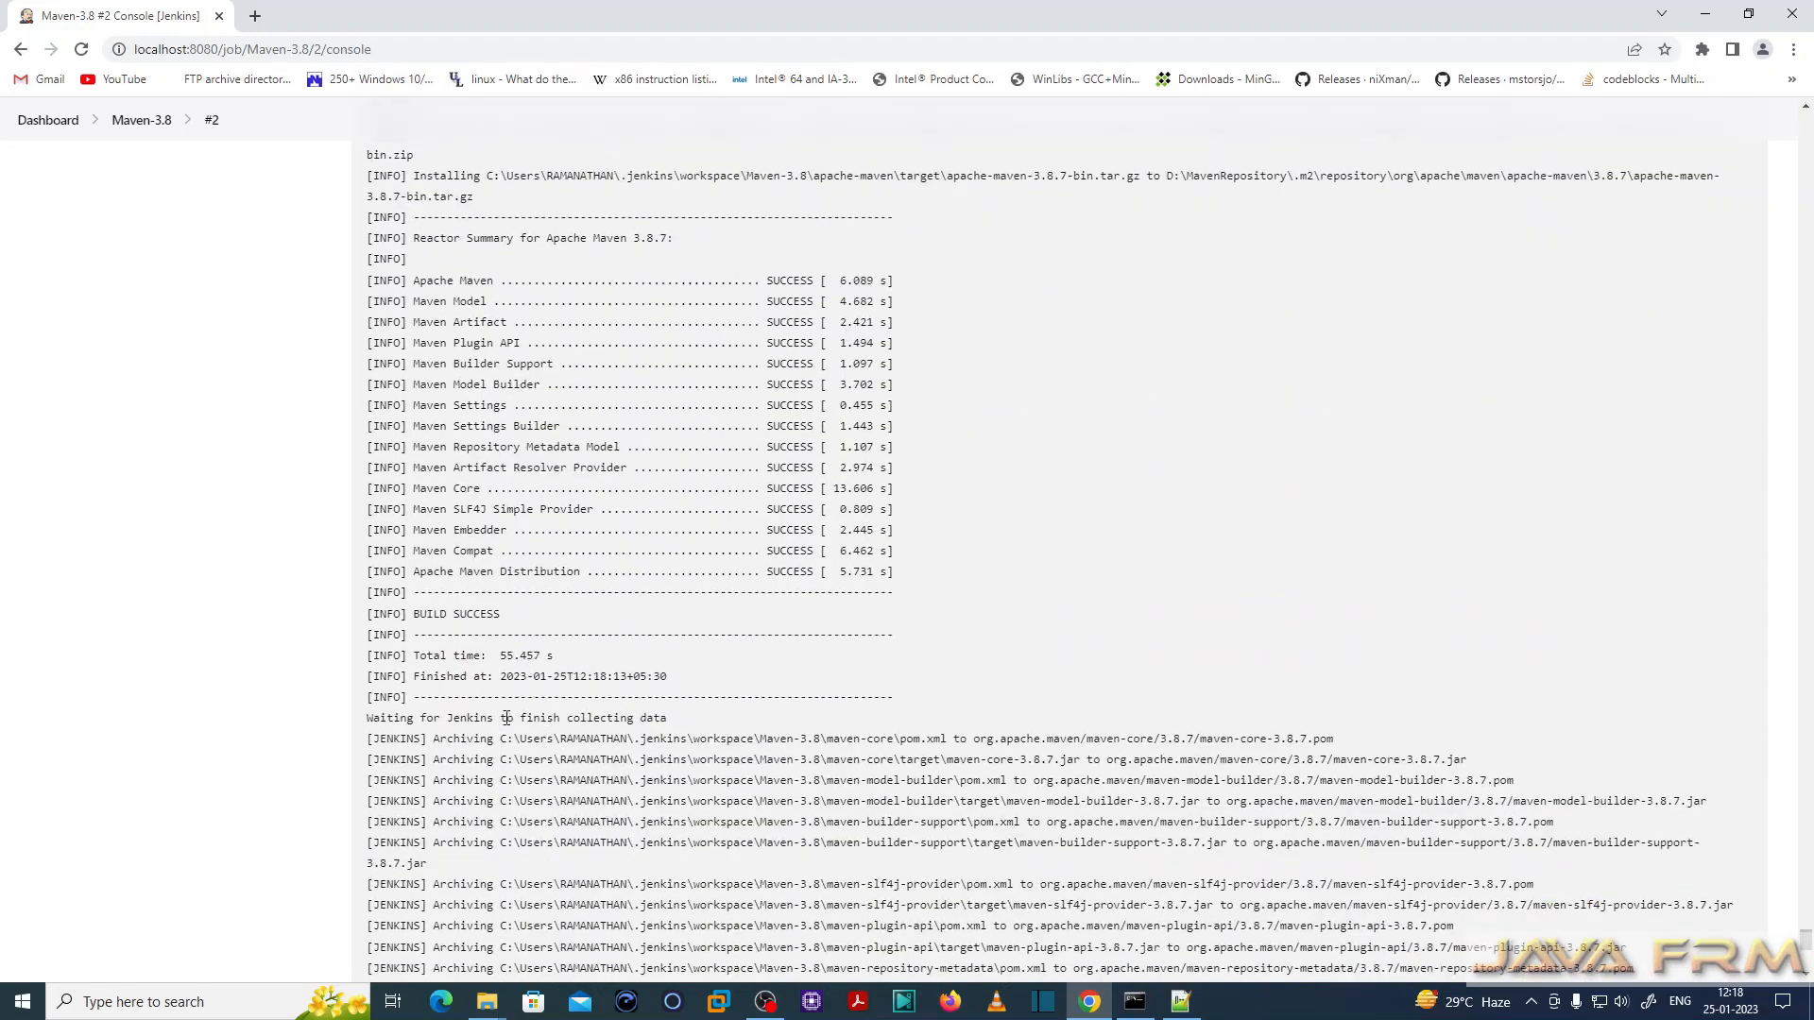
drag(388, 593, 673, 721)
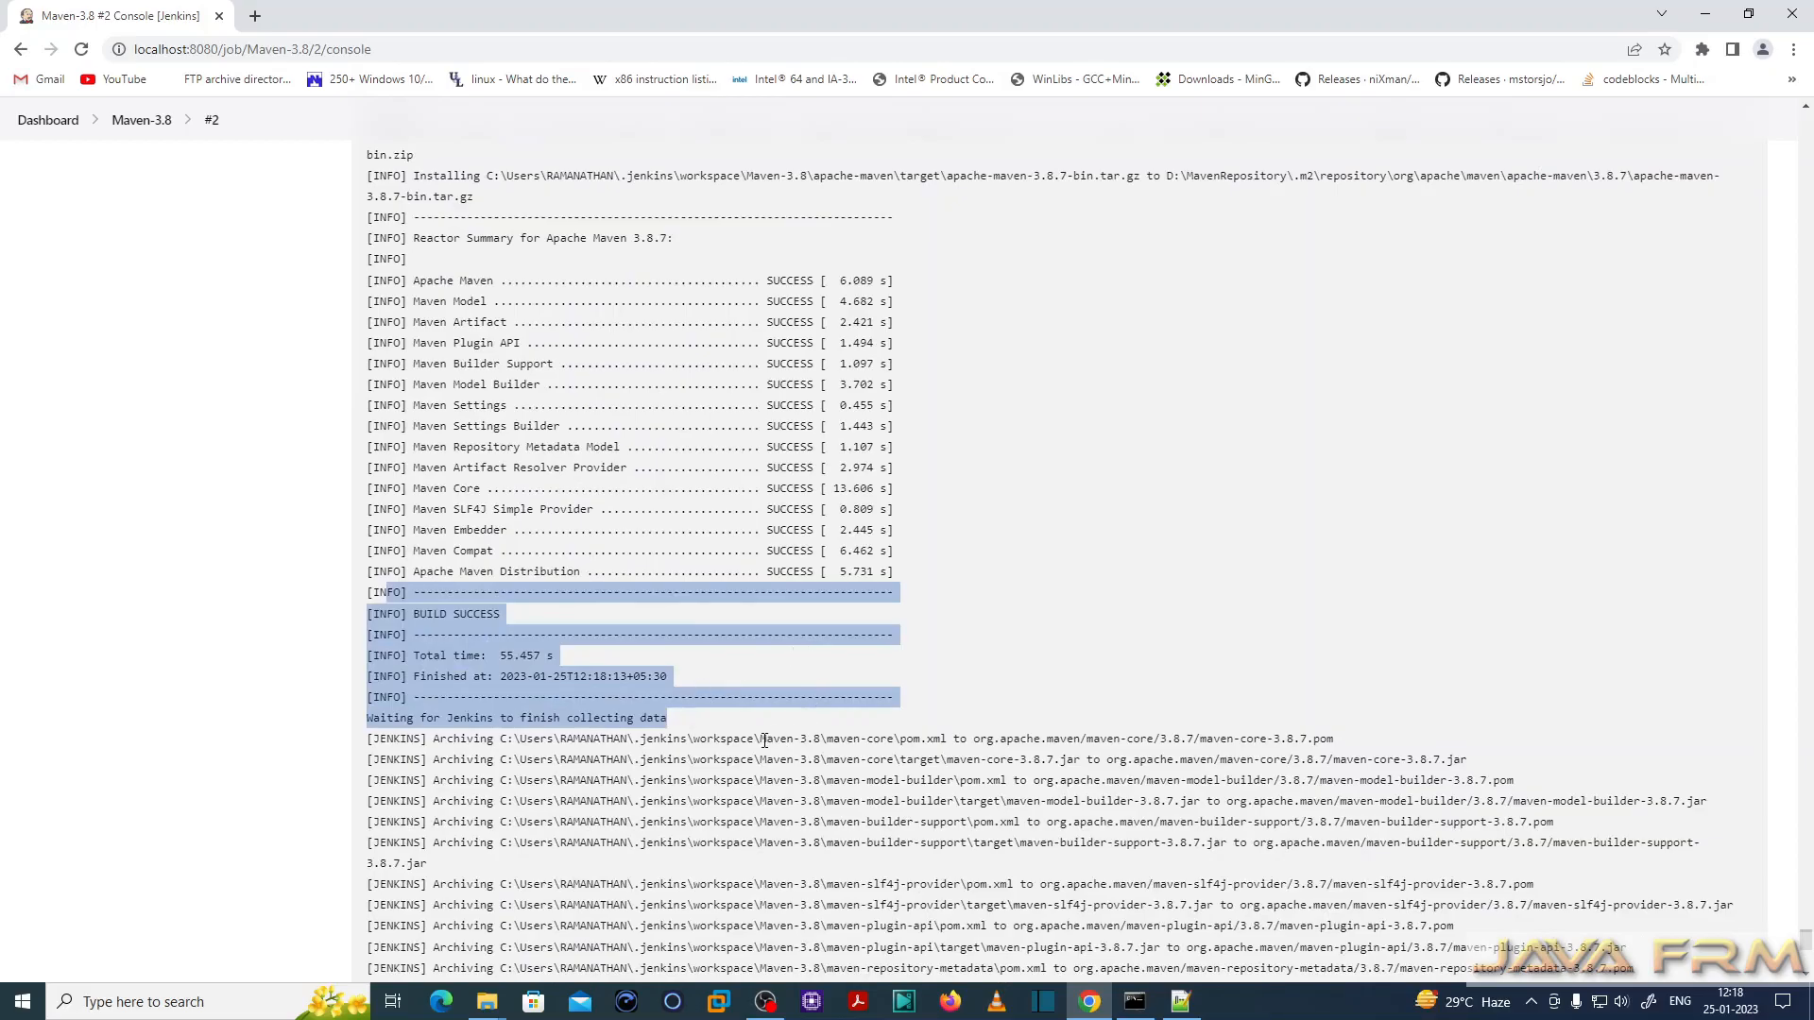
scroll(765, 741, up, 20)
scroll(713, 803, up, 20)
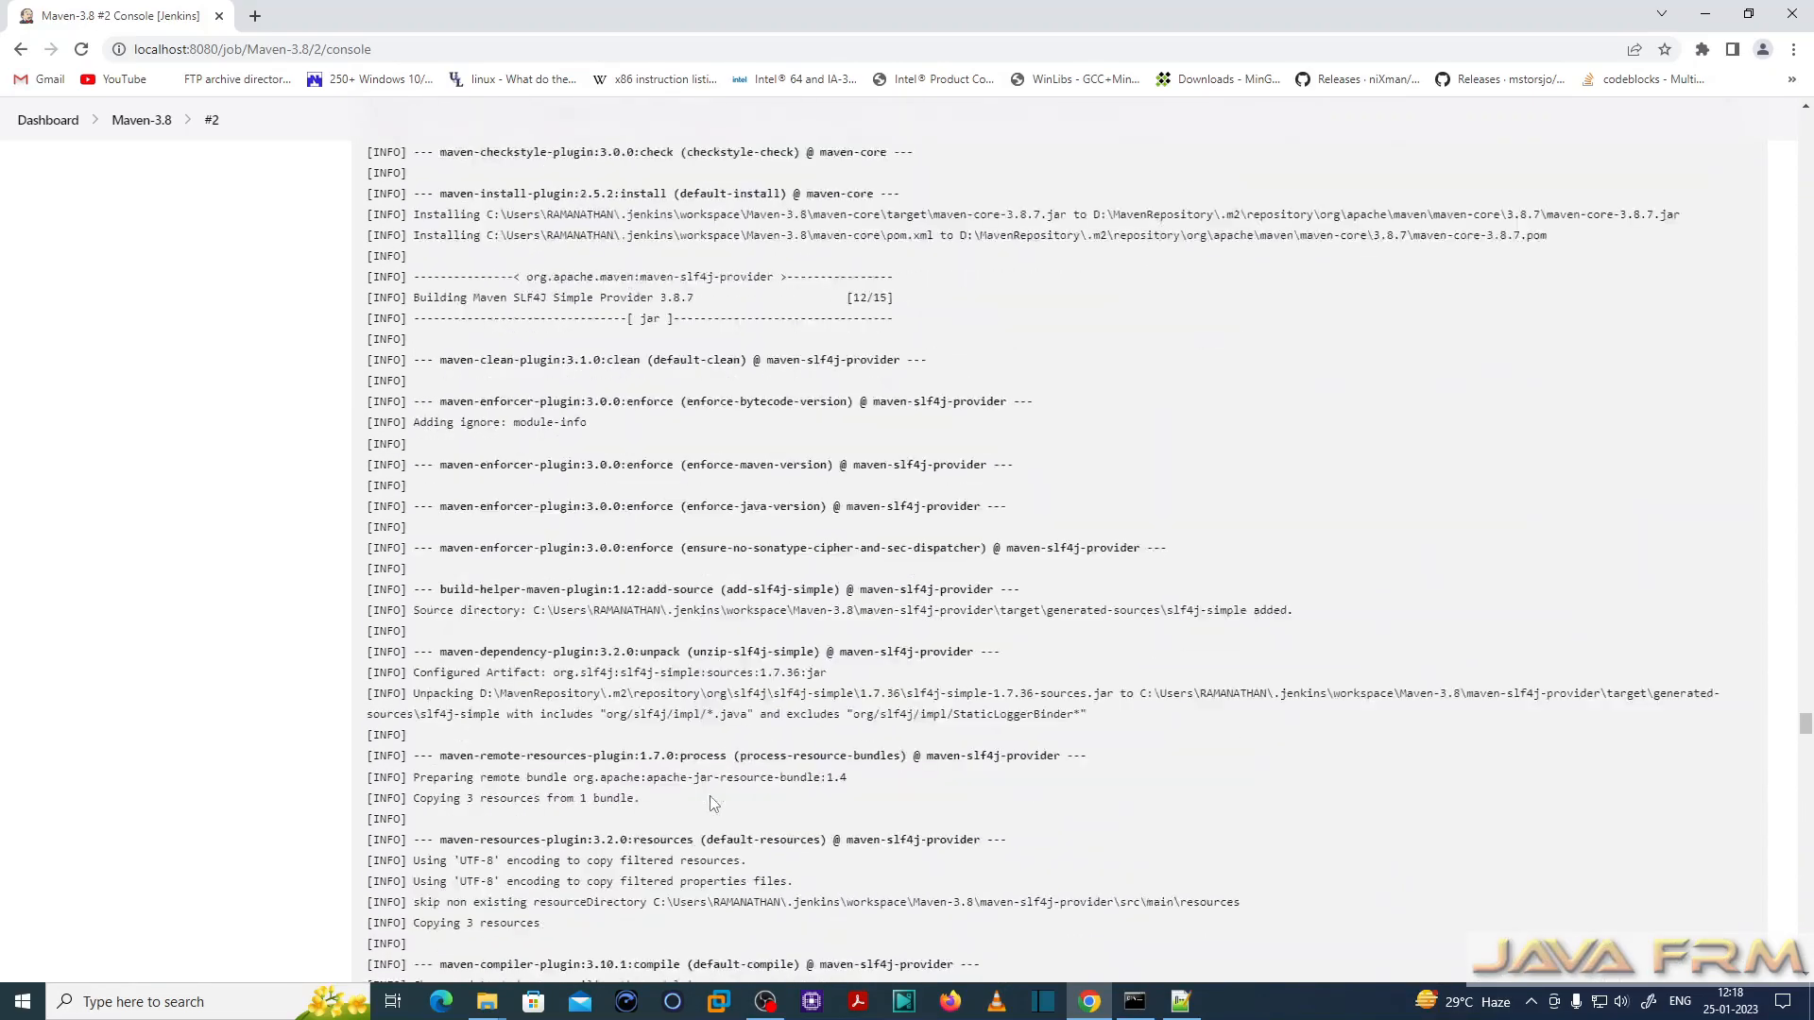
scroll(713, 803, up, 10)
drag(1805, 710, 1802, 106)
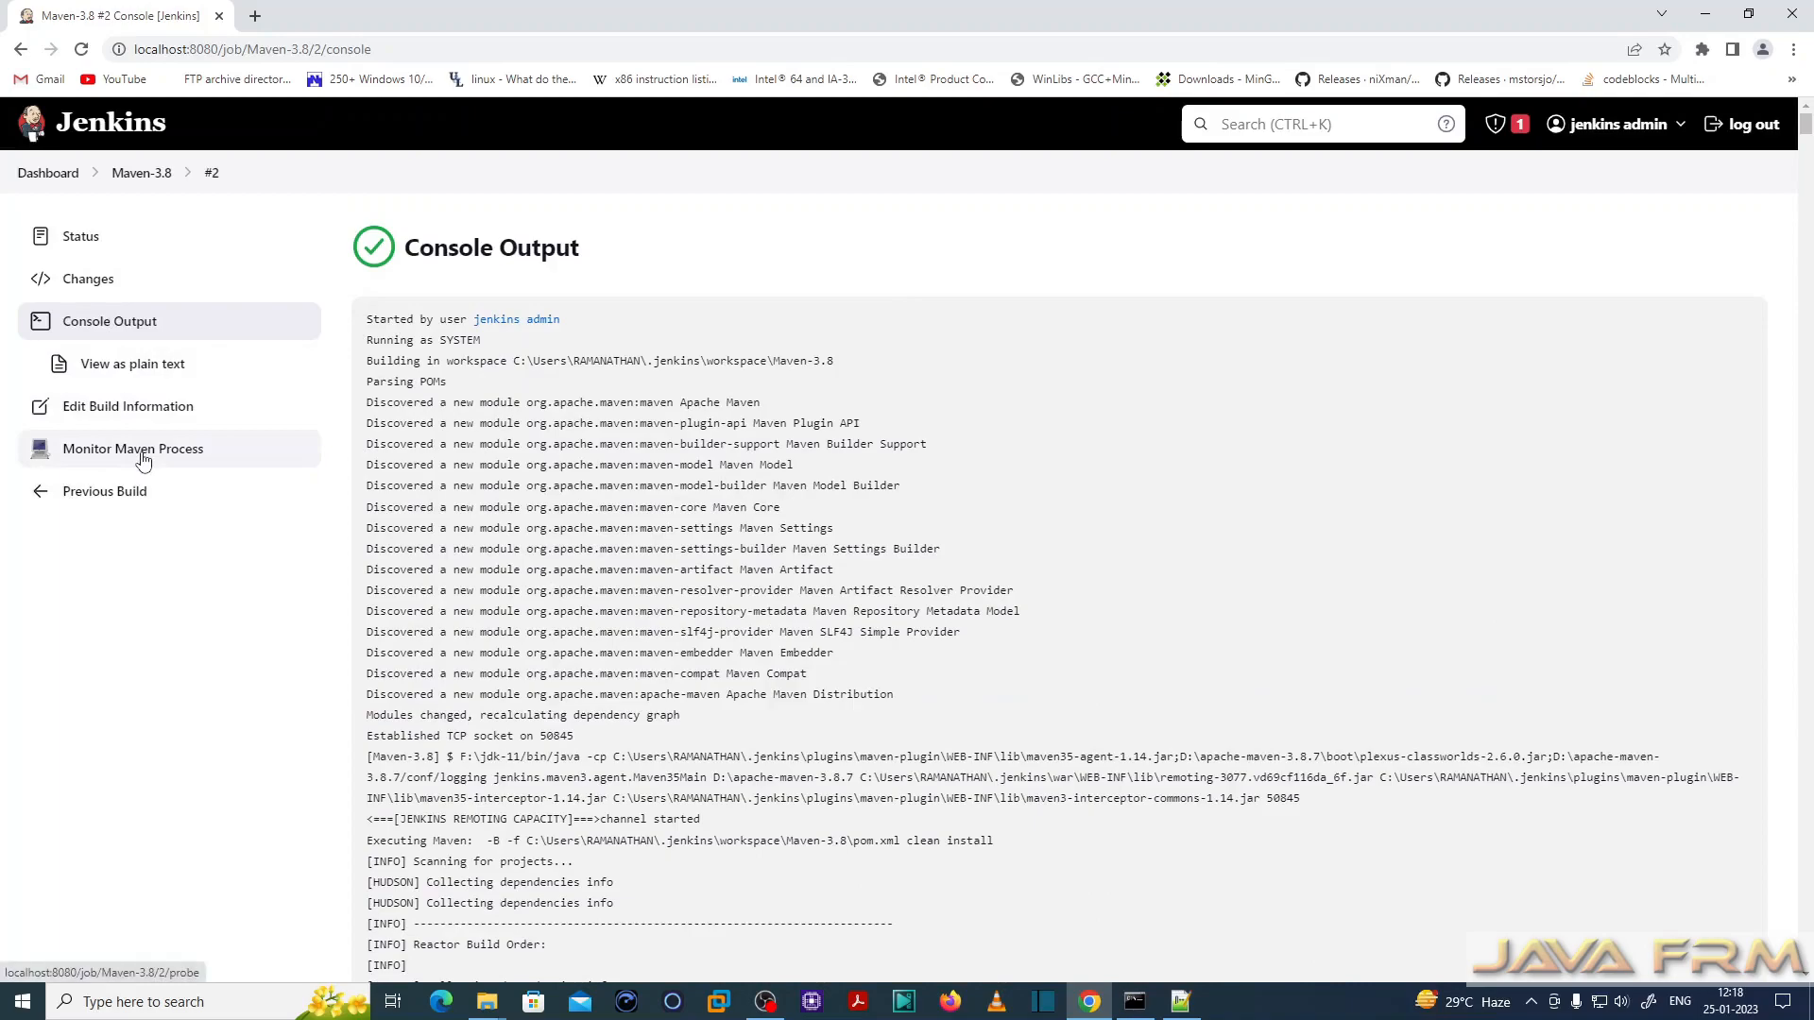
- Browse the Maven-3.8 job's workspace, check its top-level target folder and return to the workspace root
click(151, 178)
click(88, 325)
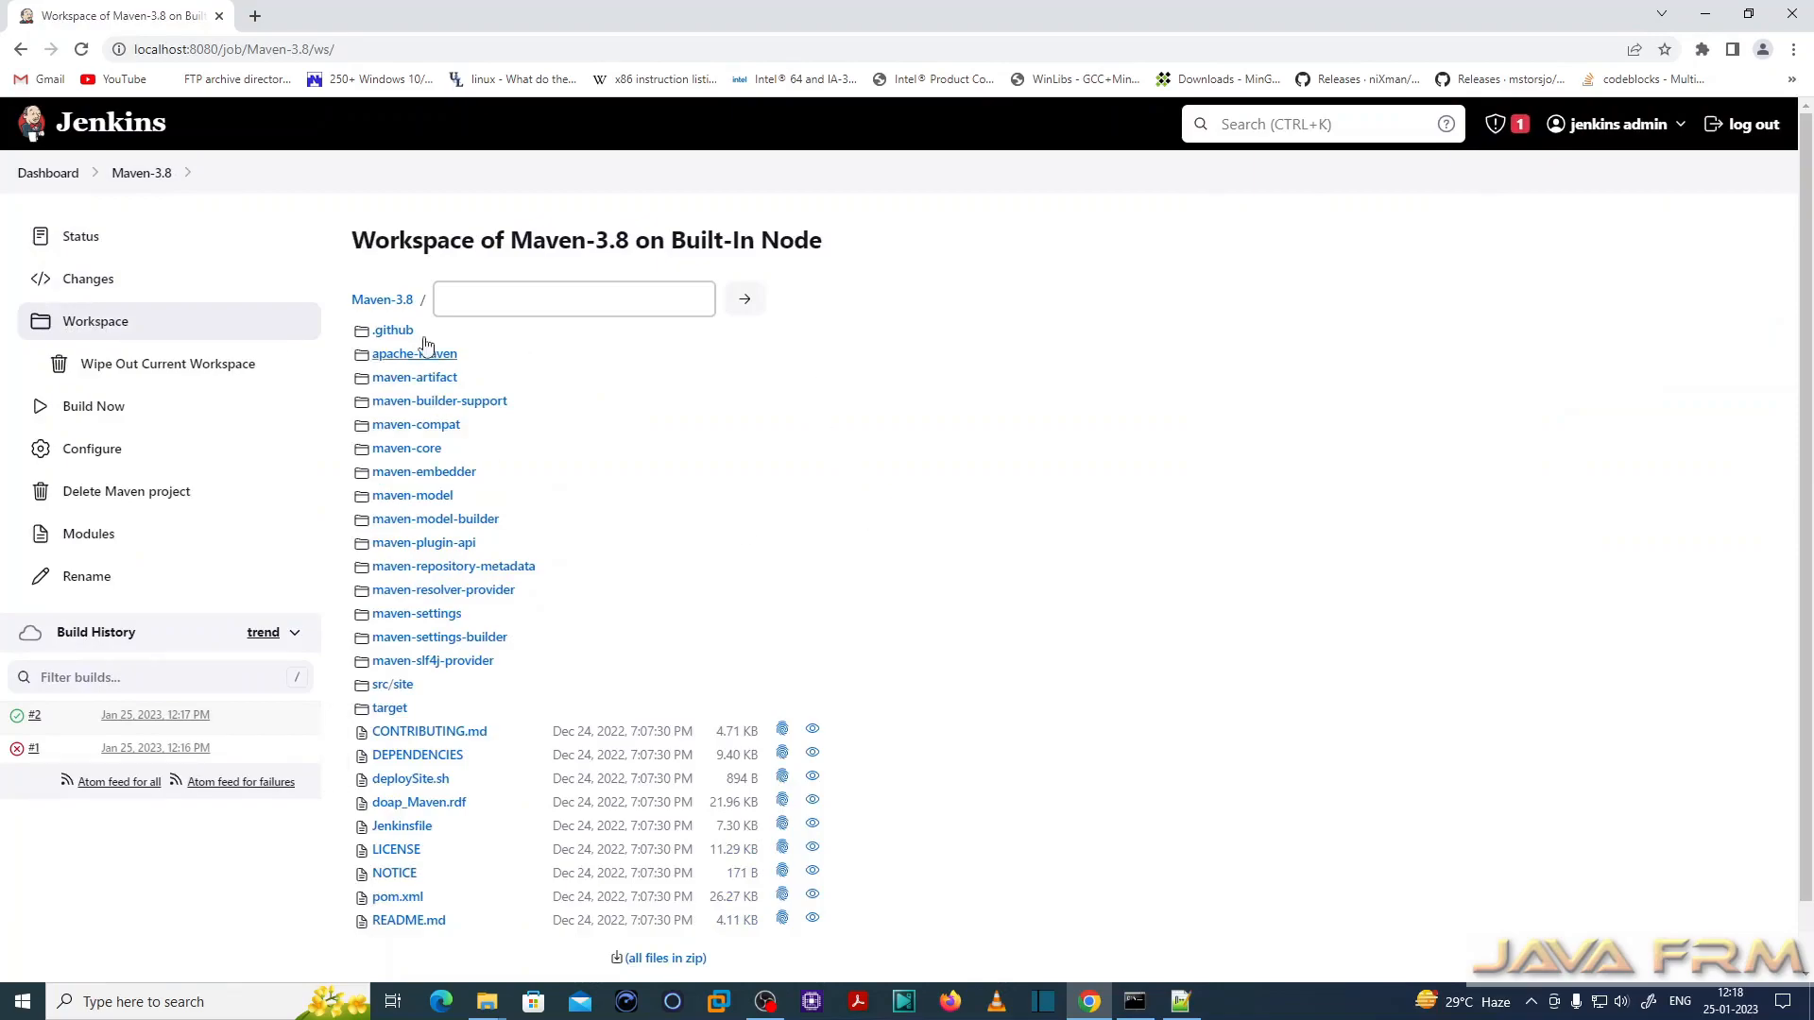
scroll(416, 931, down, 1)
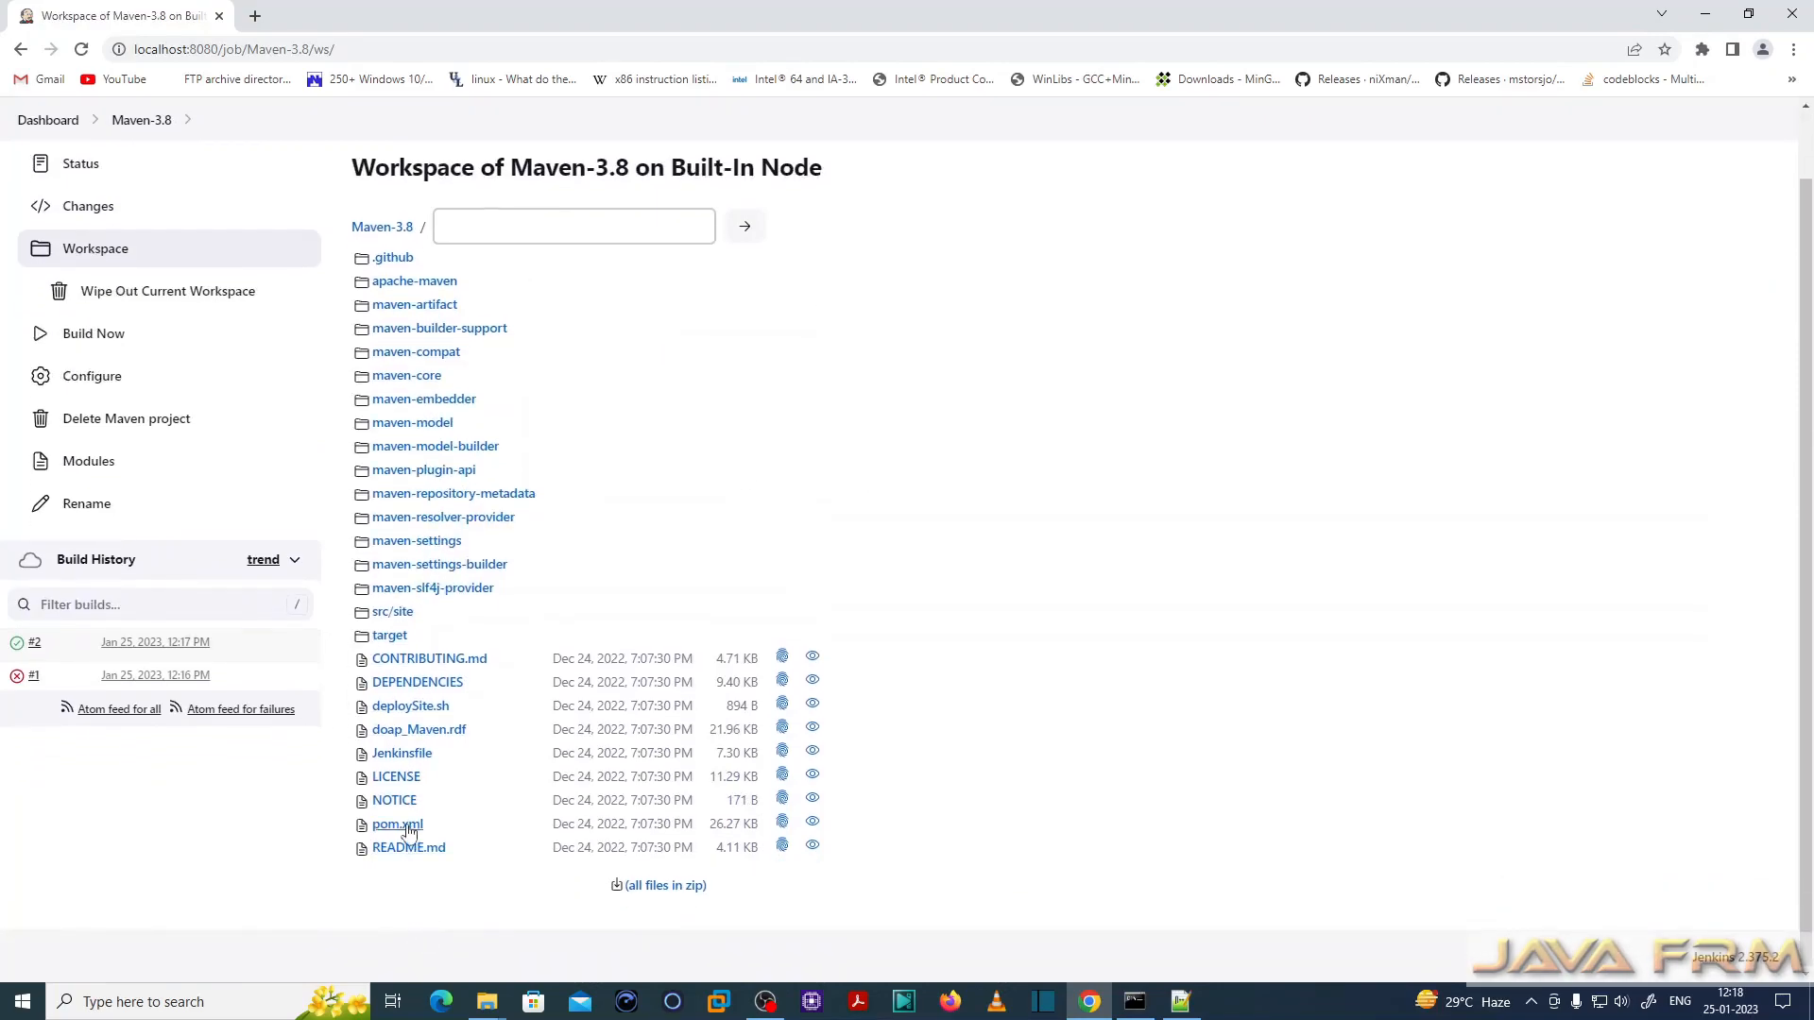
click(389, 636)
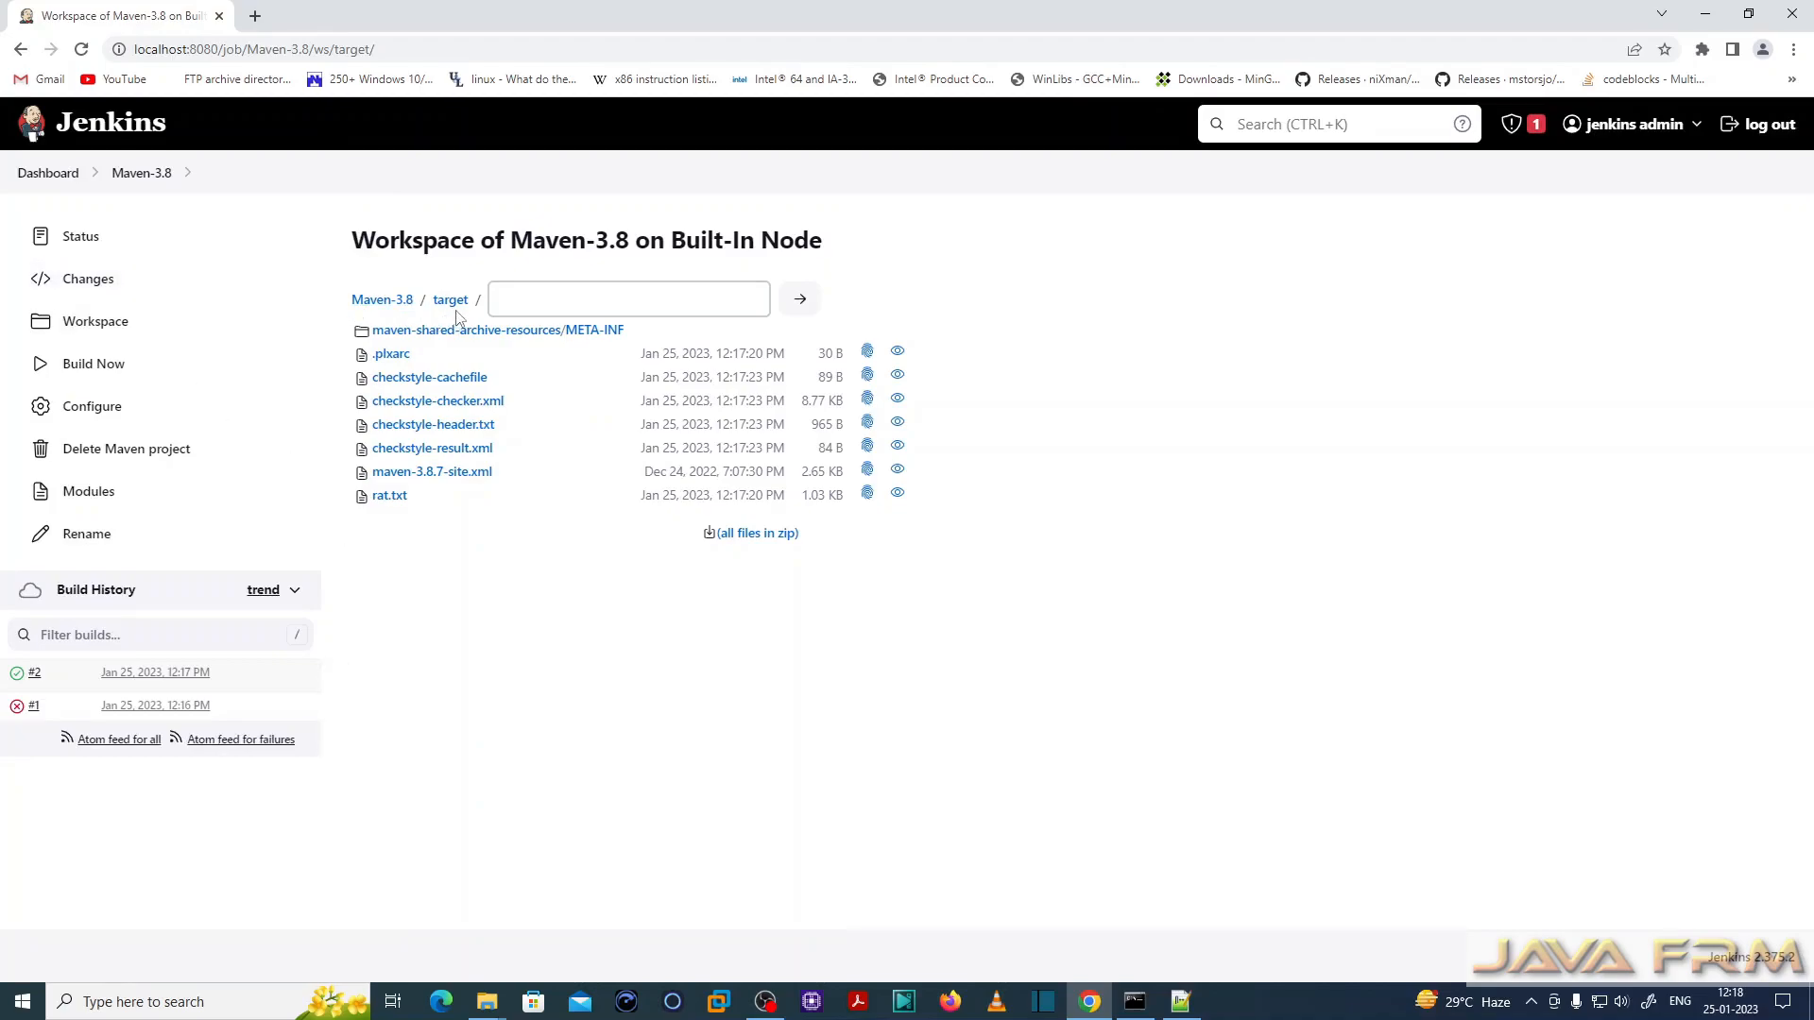
click(384, 301)
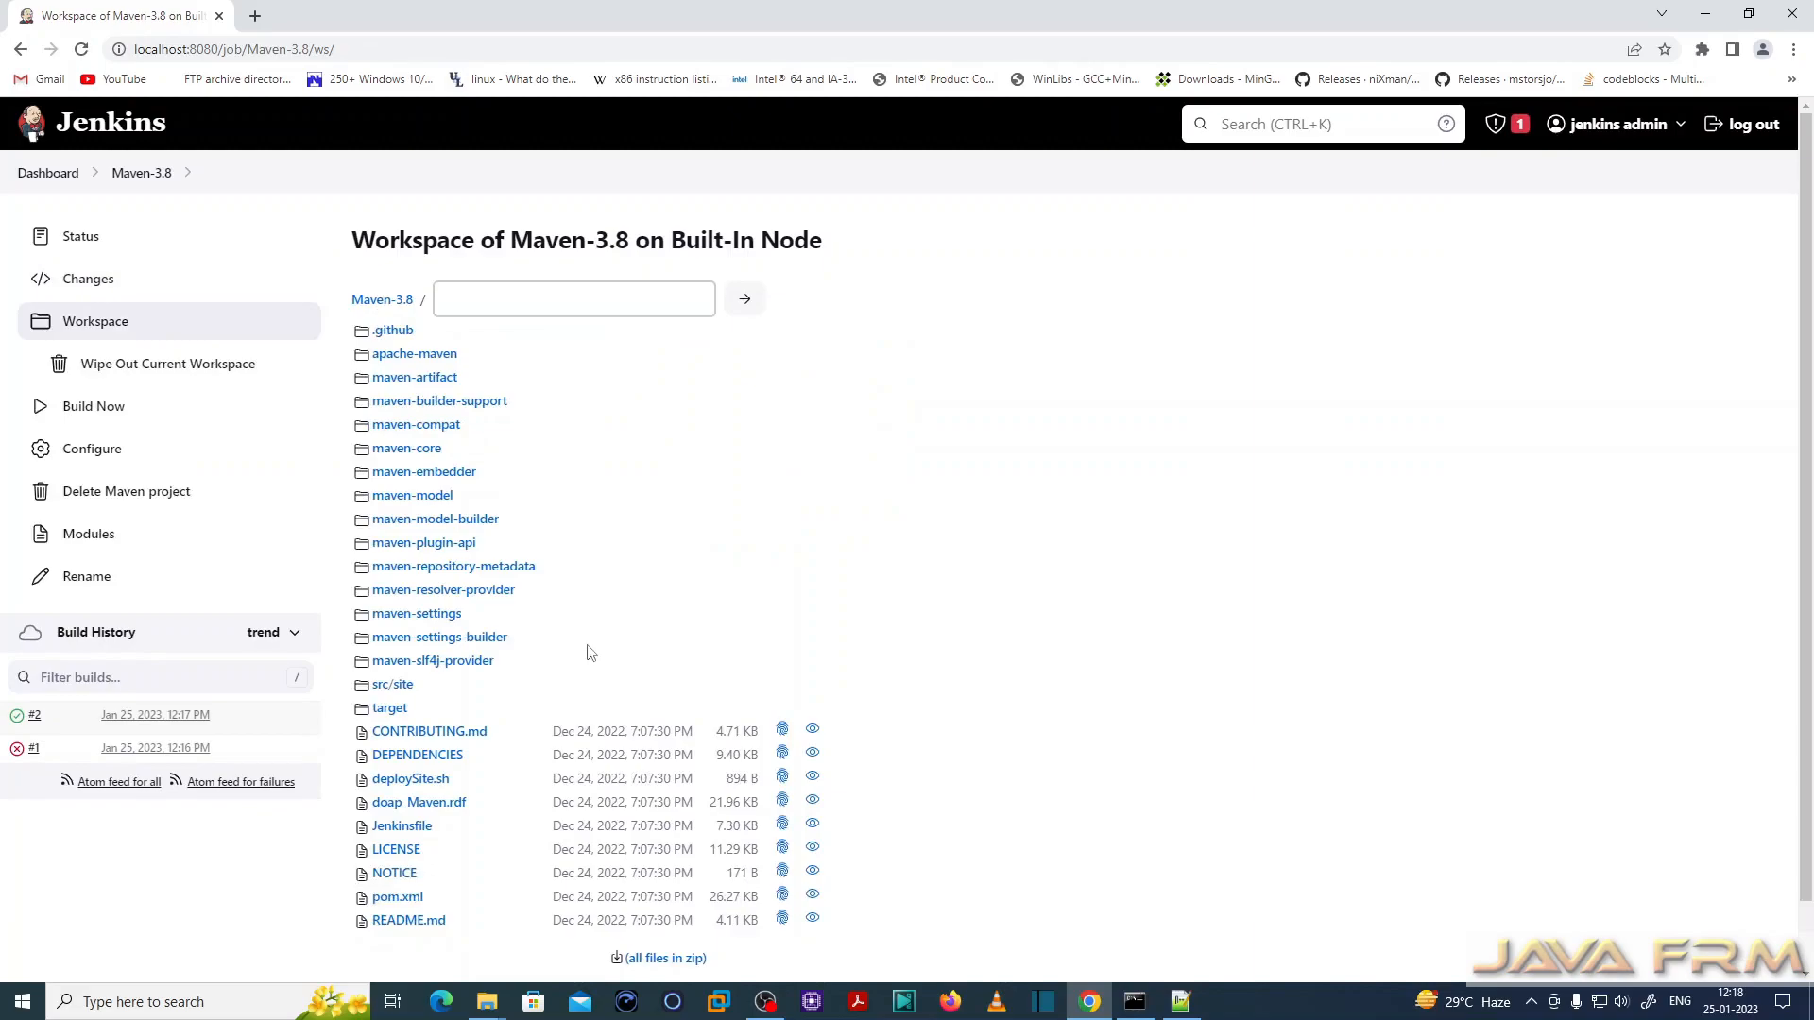
- Open the apache-maven/target folder in the workspace and check the apache-maven-3.8.7-bin tar.gz and zip files
click(408, 354)
click(390, 356)
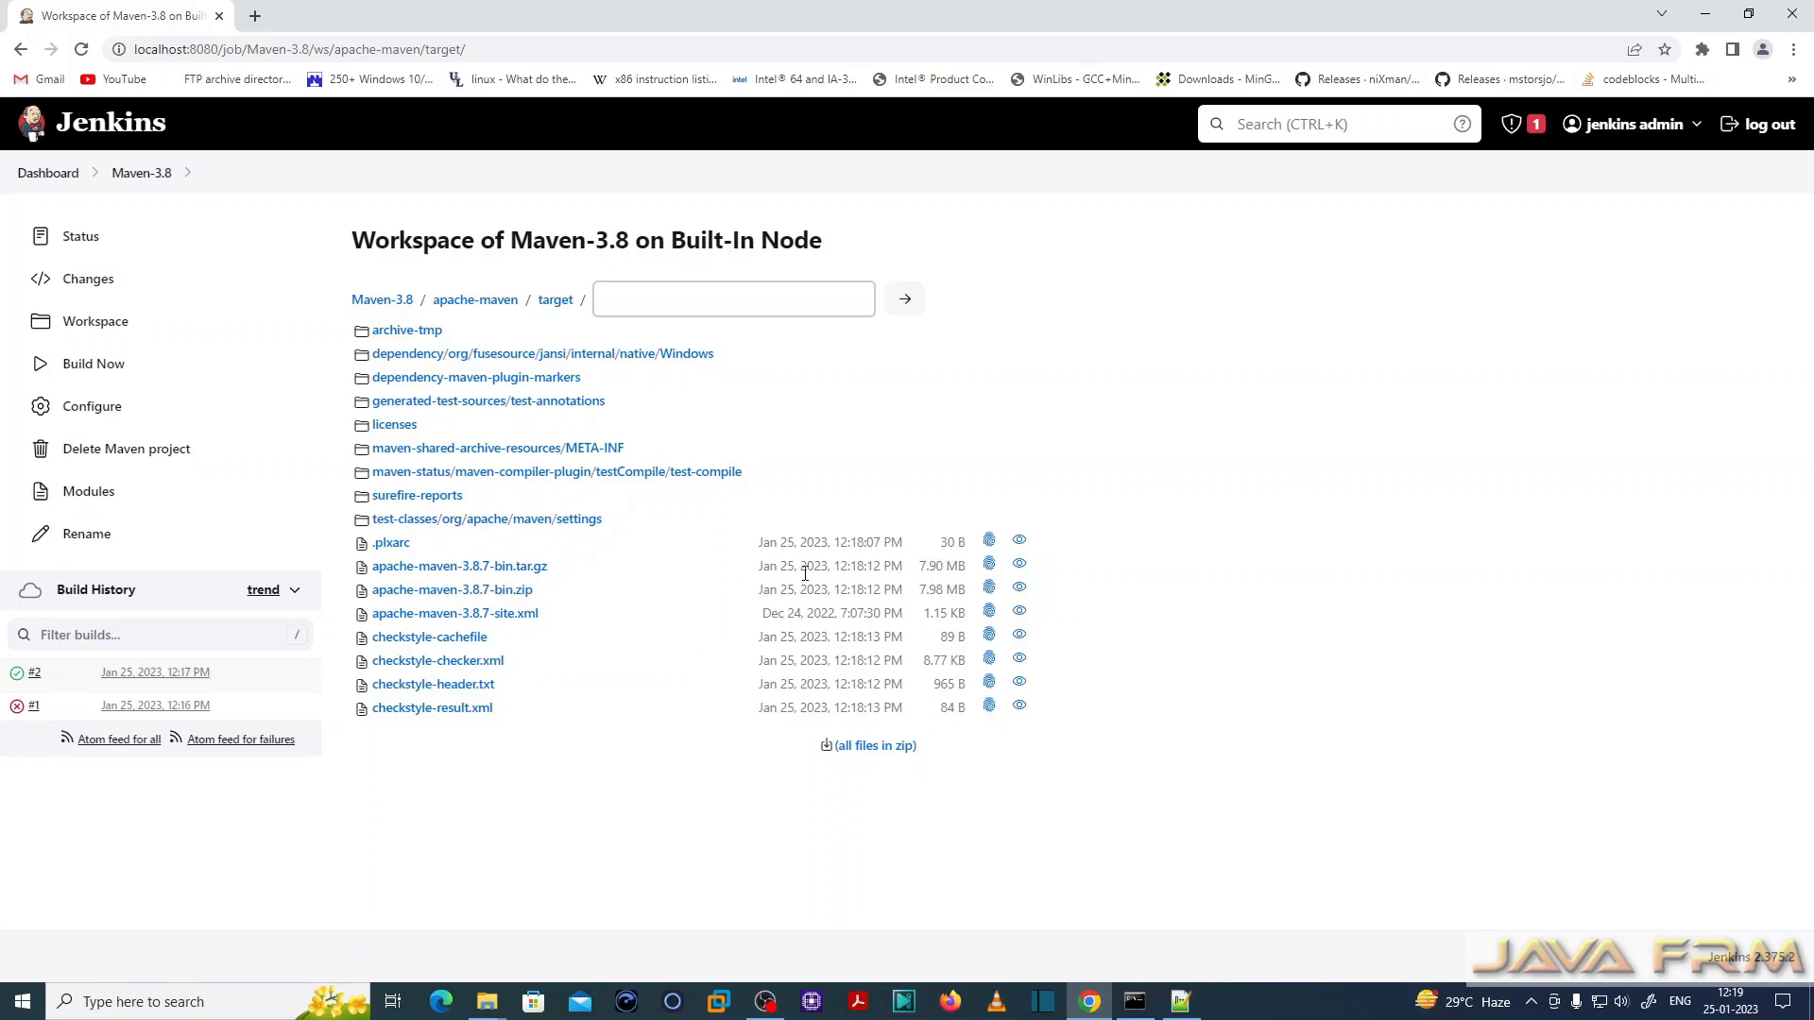
drag(760, 567, 973, 591)
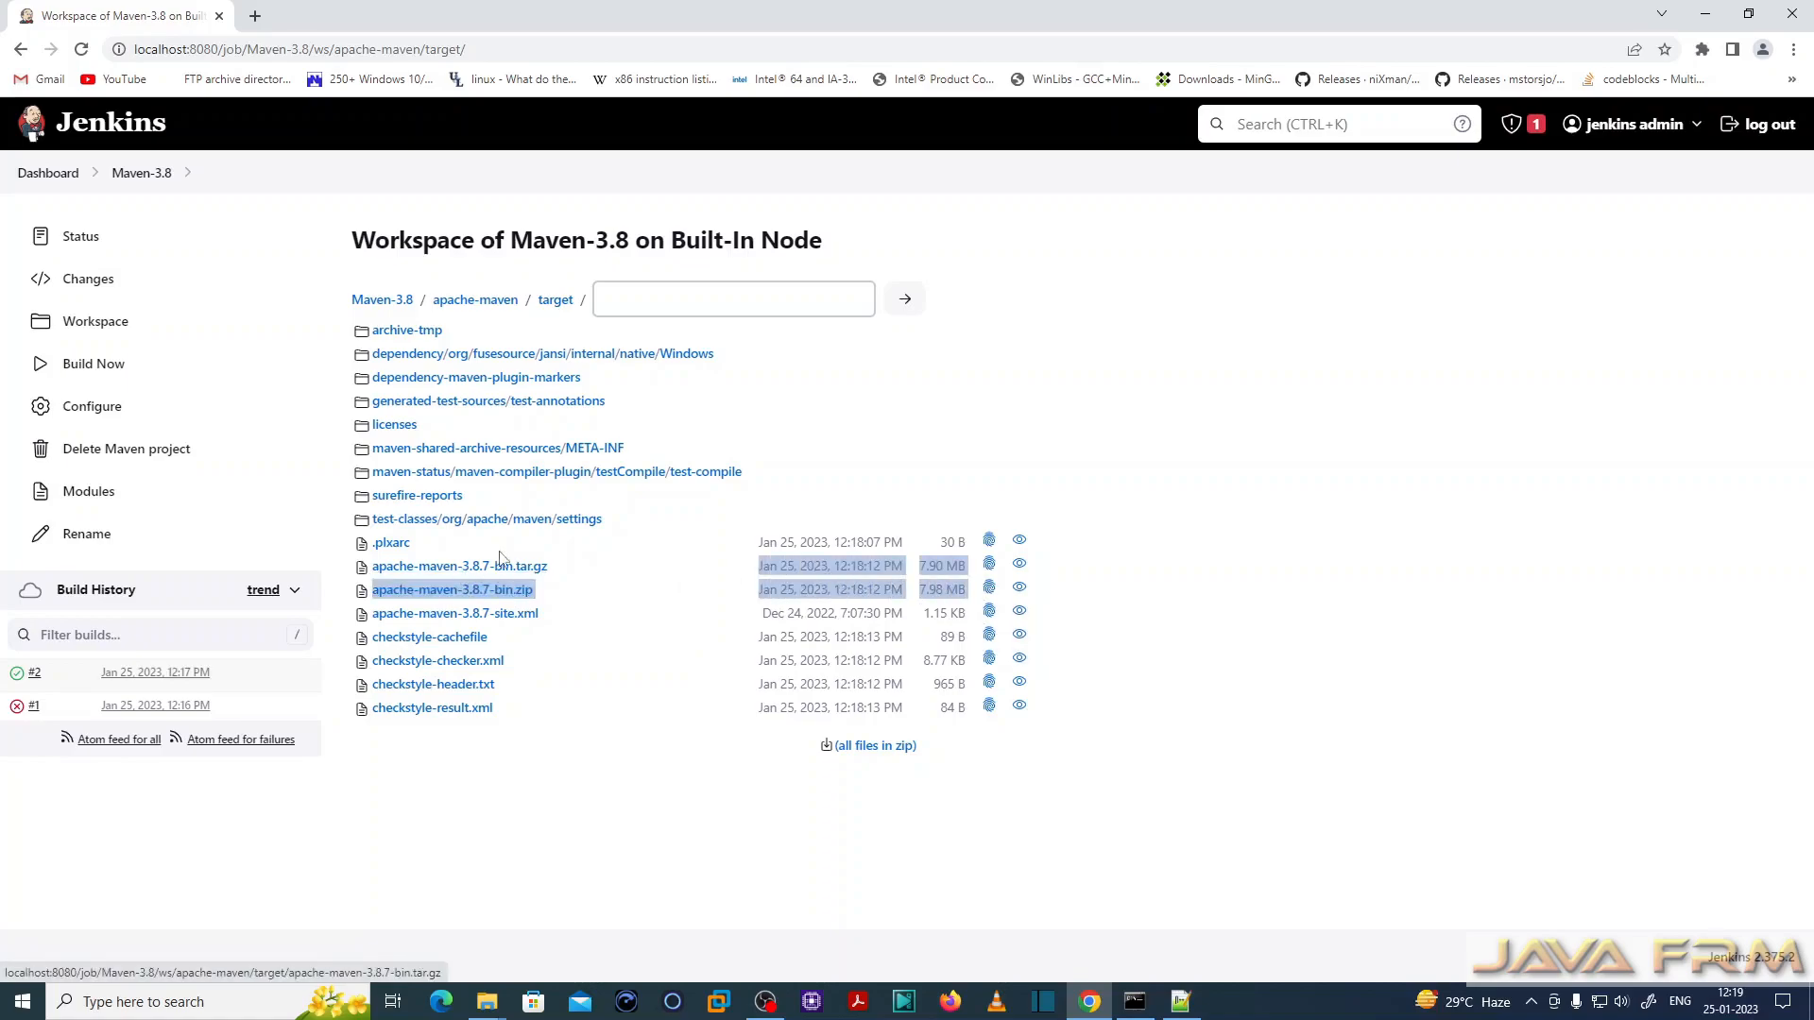
click(633, 901)
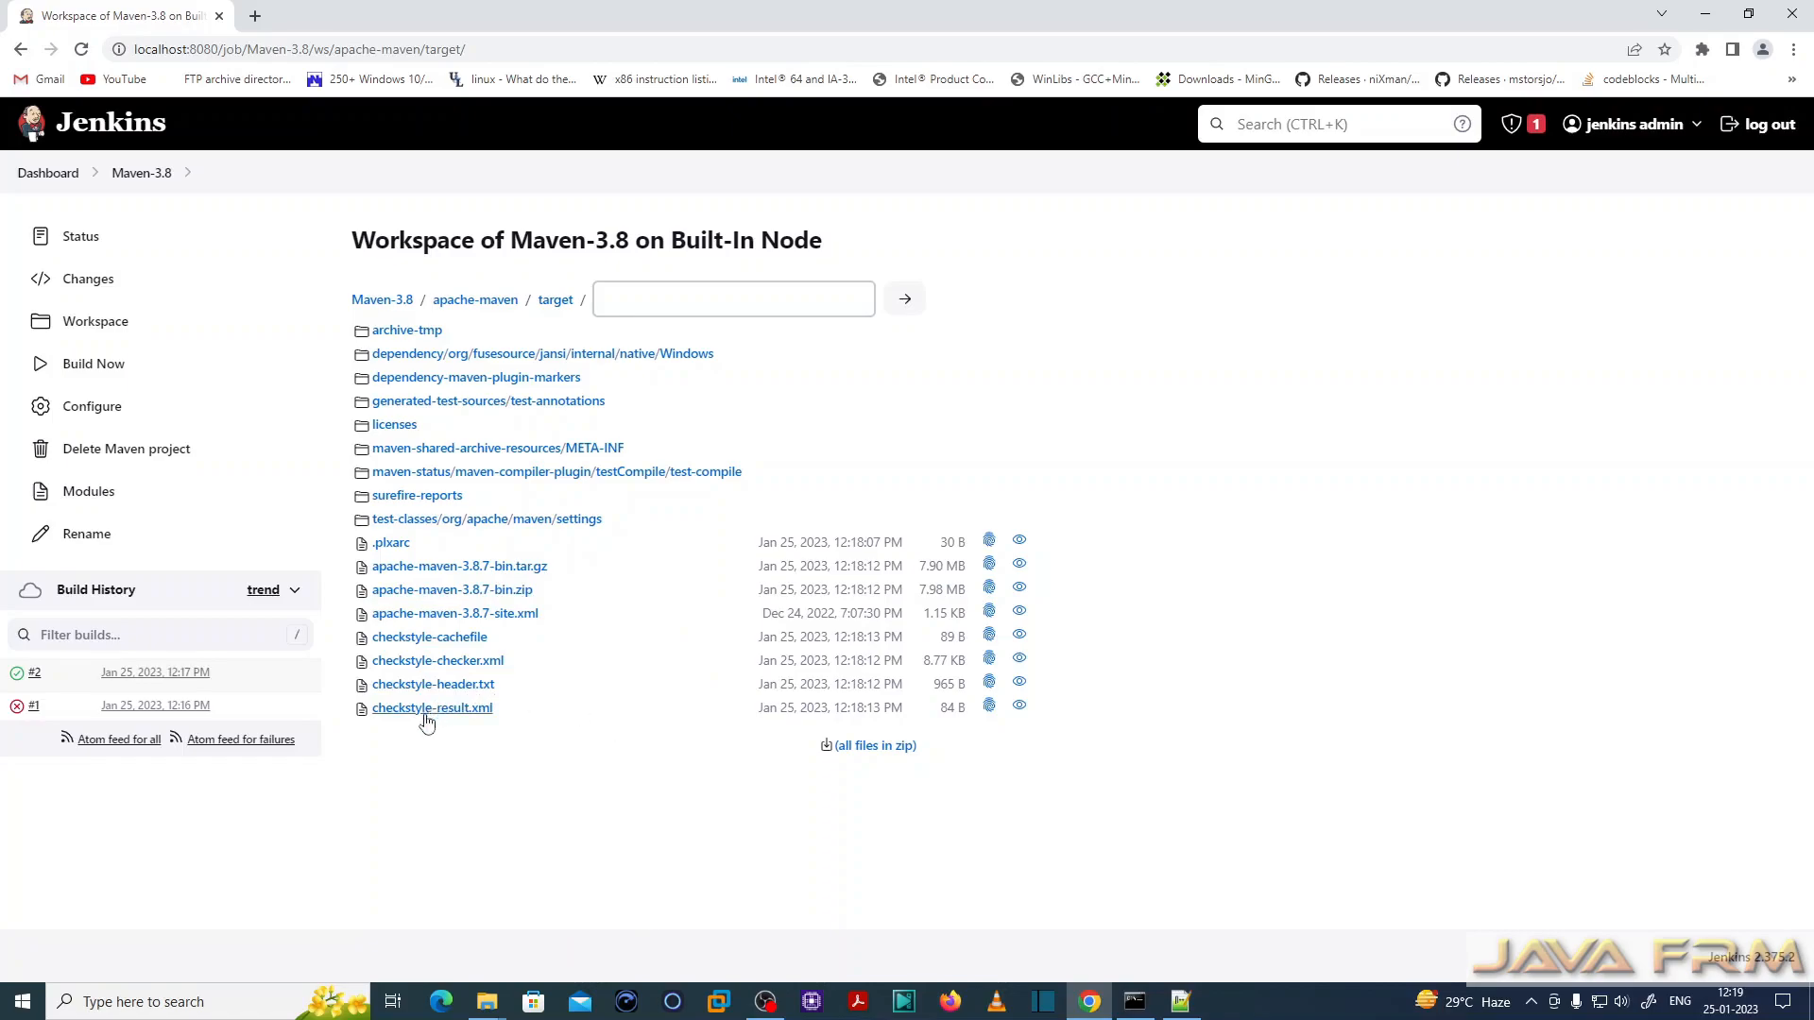
- Examine the build status and duration of each module of the Maven-3.8 job, then return to the Jenkins dashboard
click(82, 243)
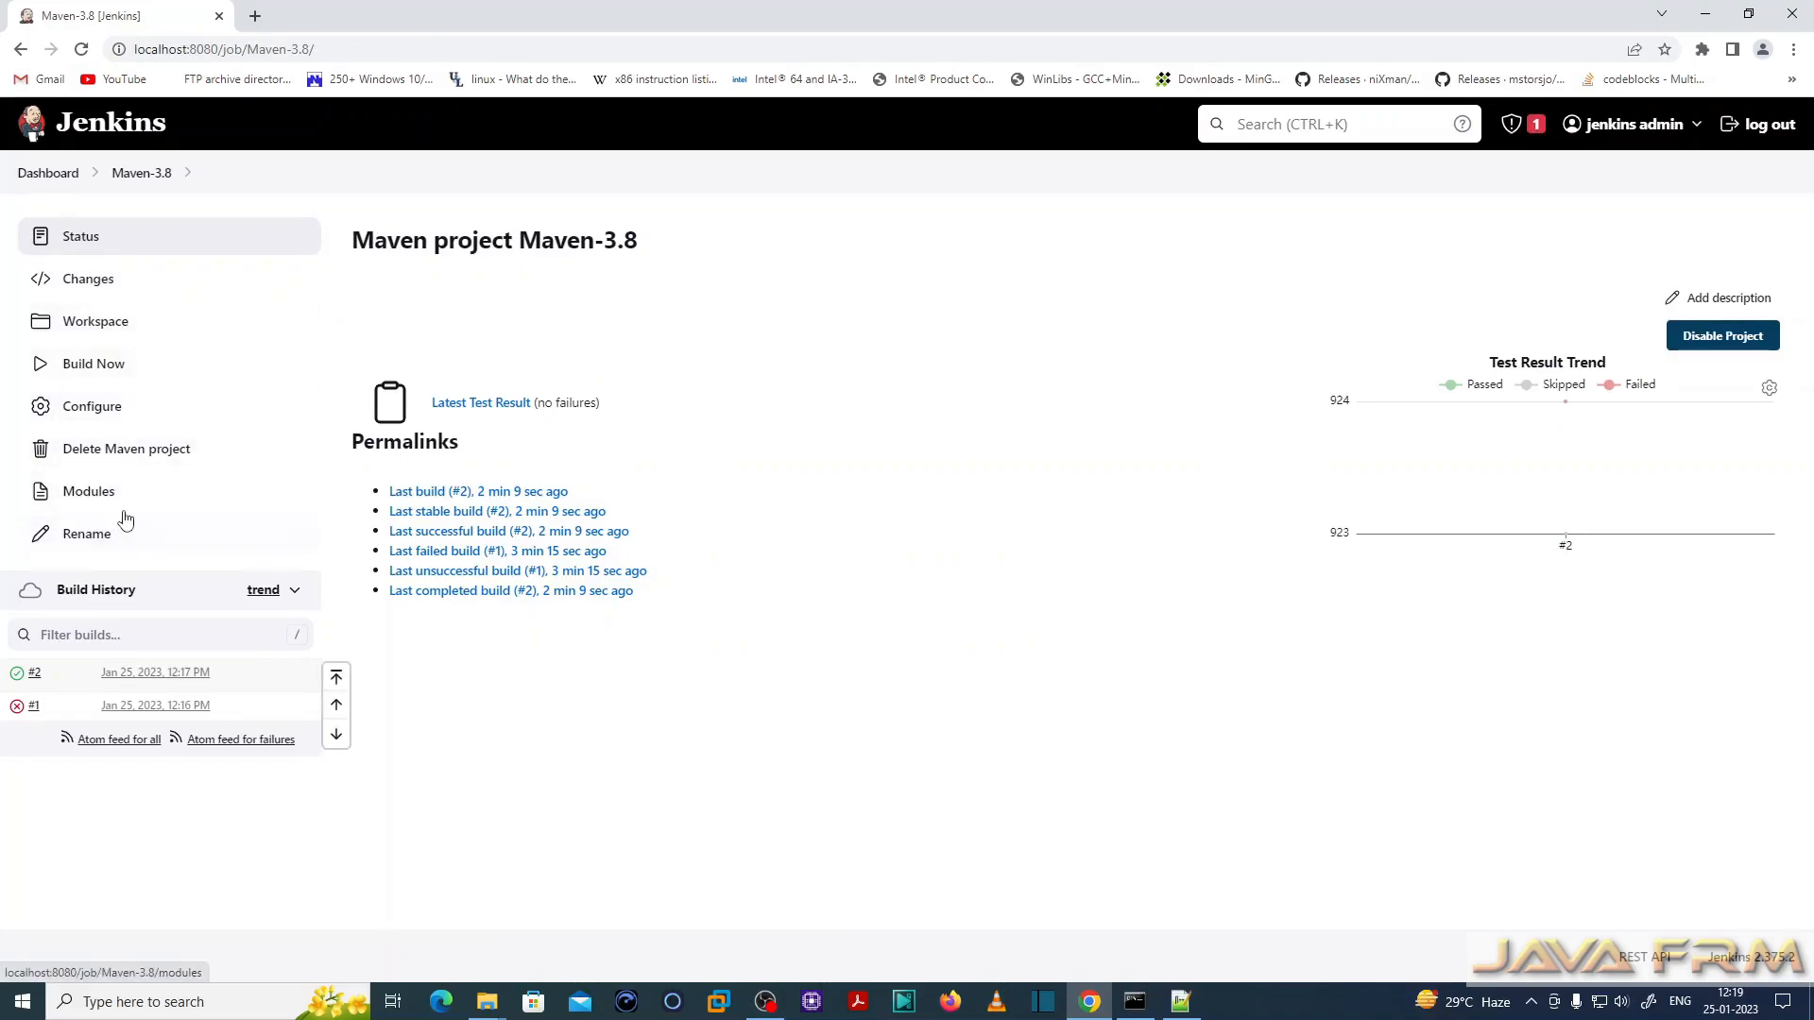
click(98, 493)
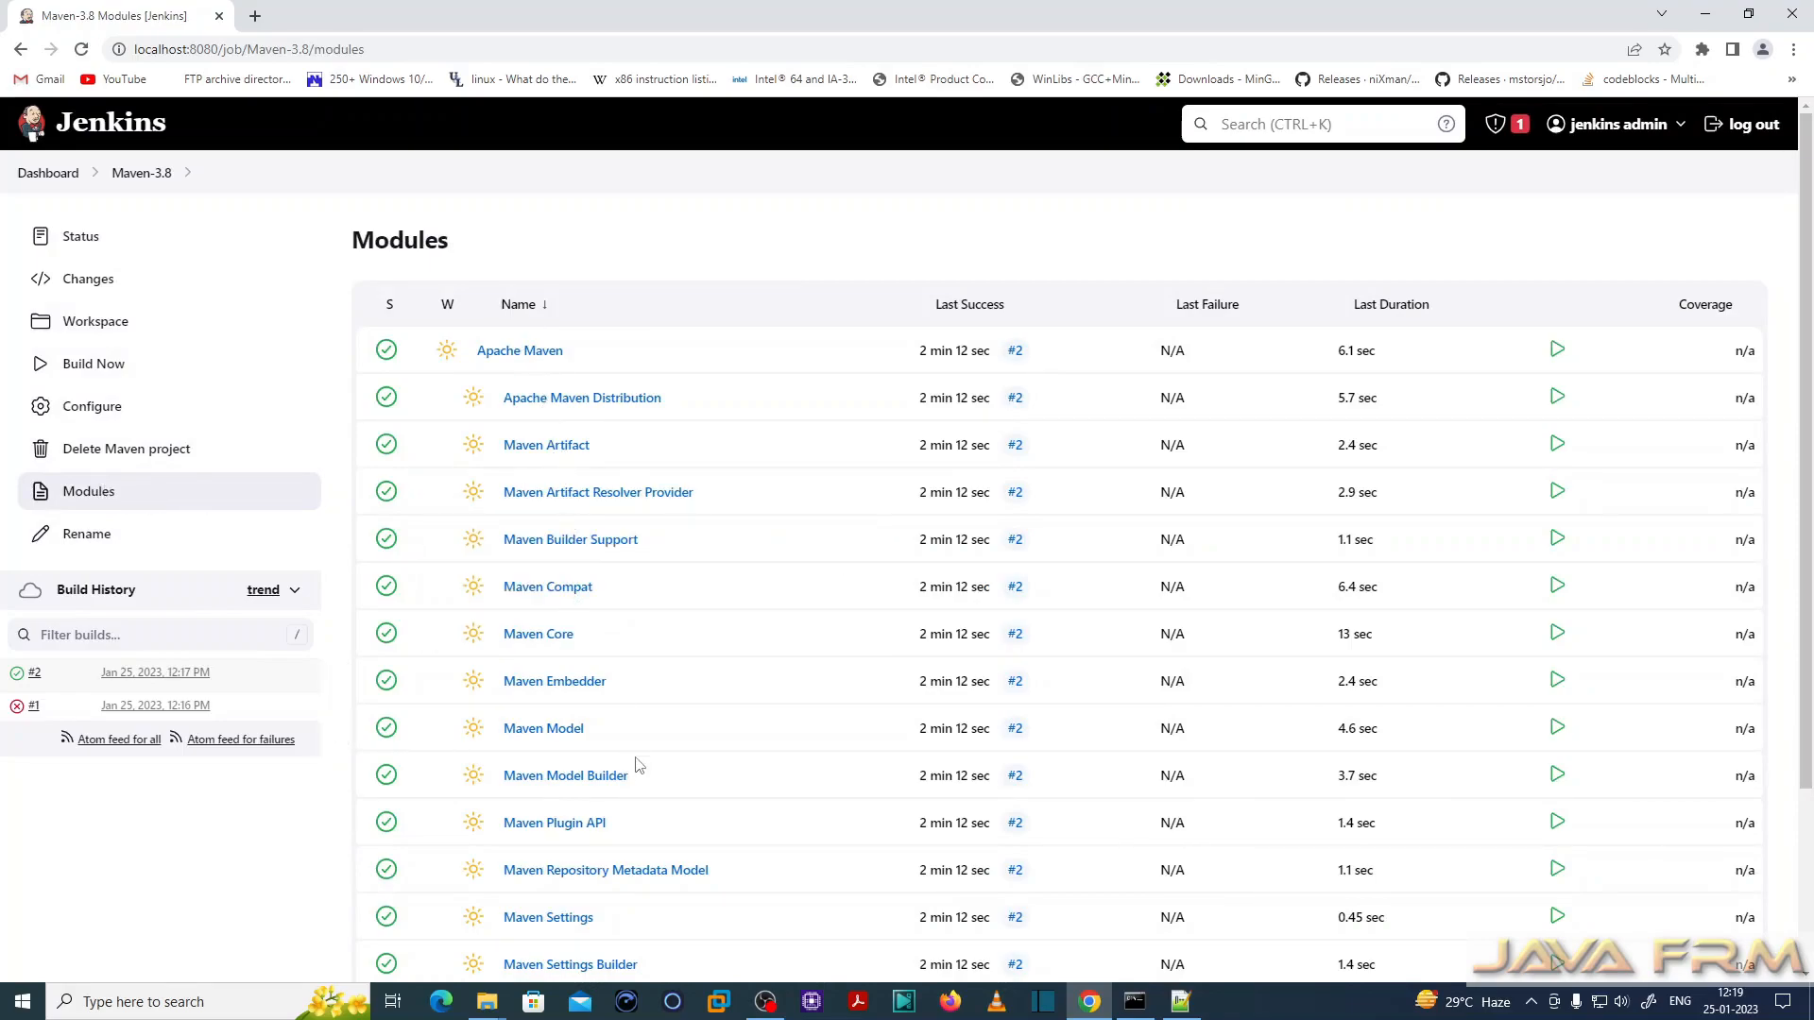
scroll(636, 765, down, 3)
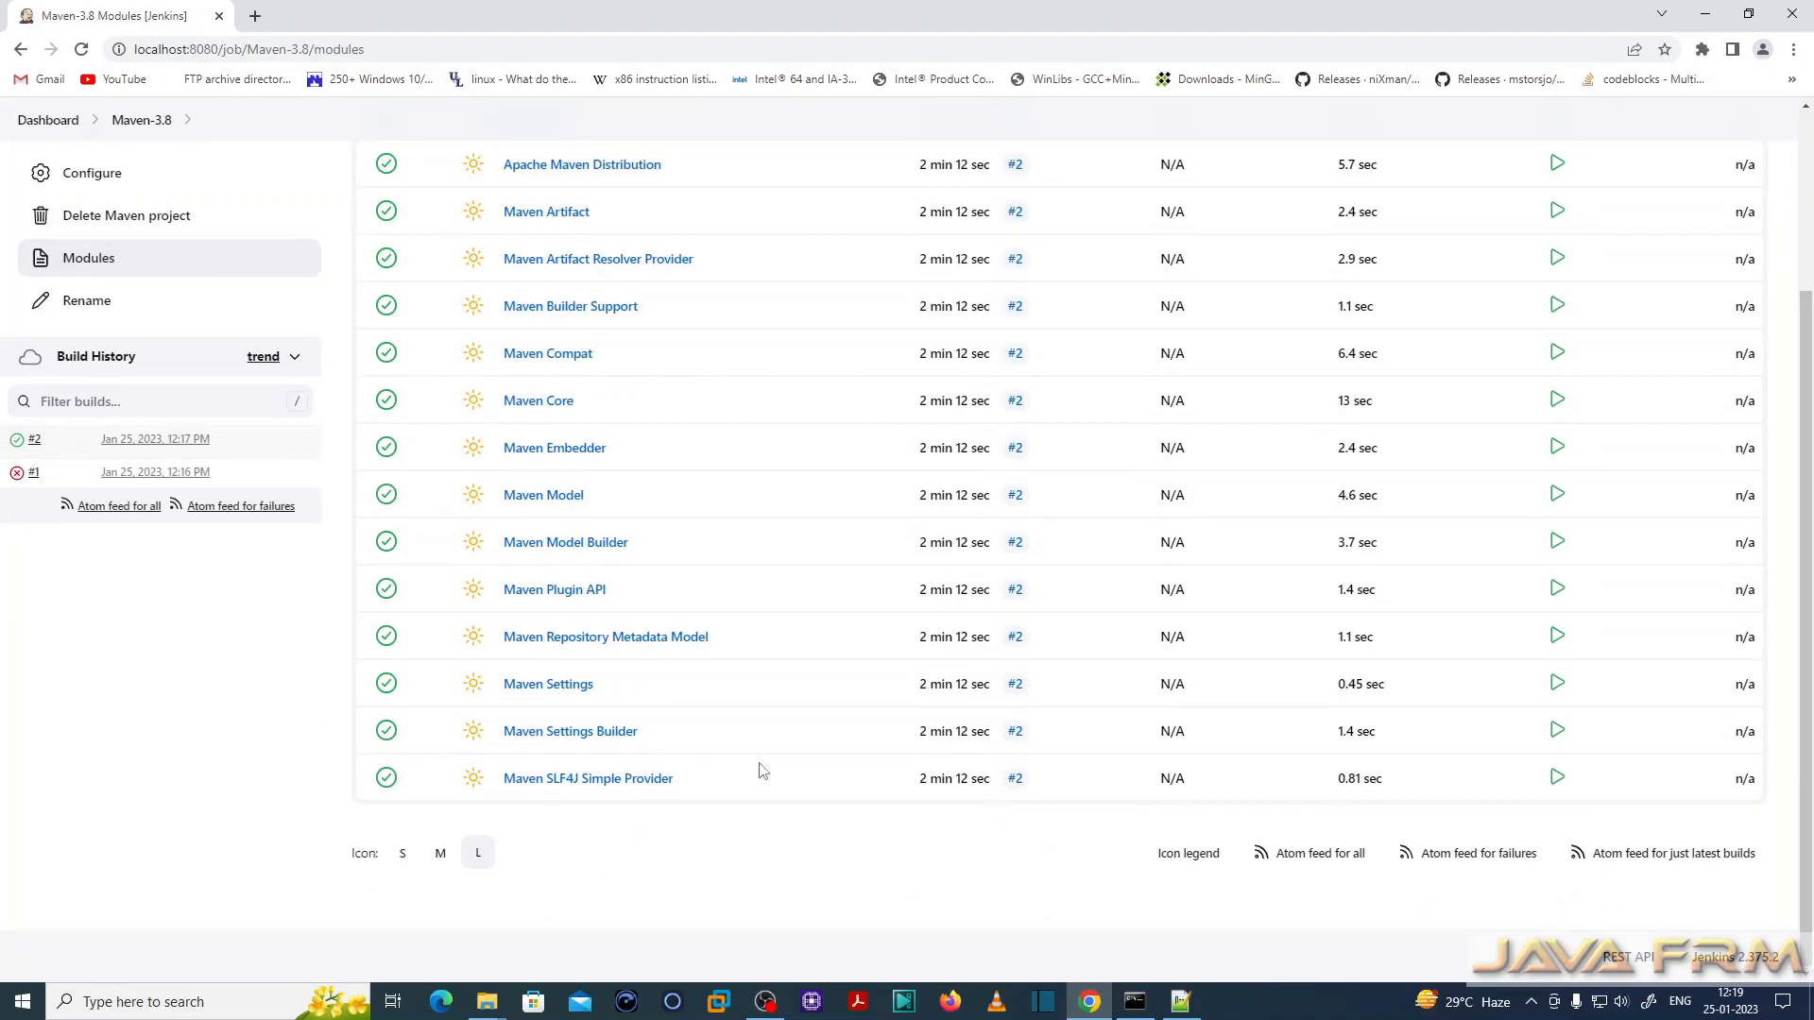
scroll(762, 772, up, 3)
scroll(763, 772, down, 1)
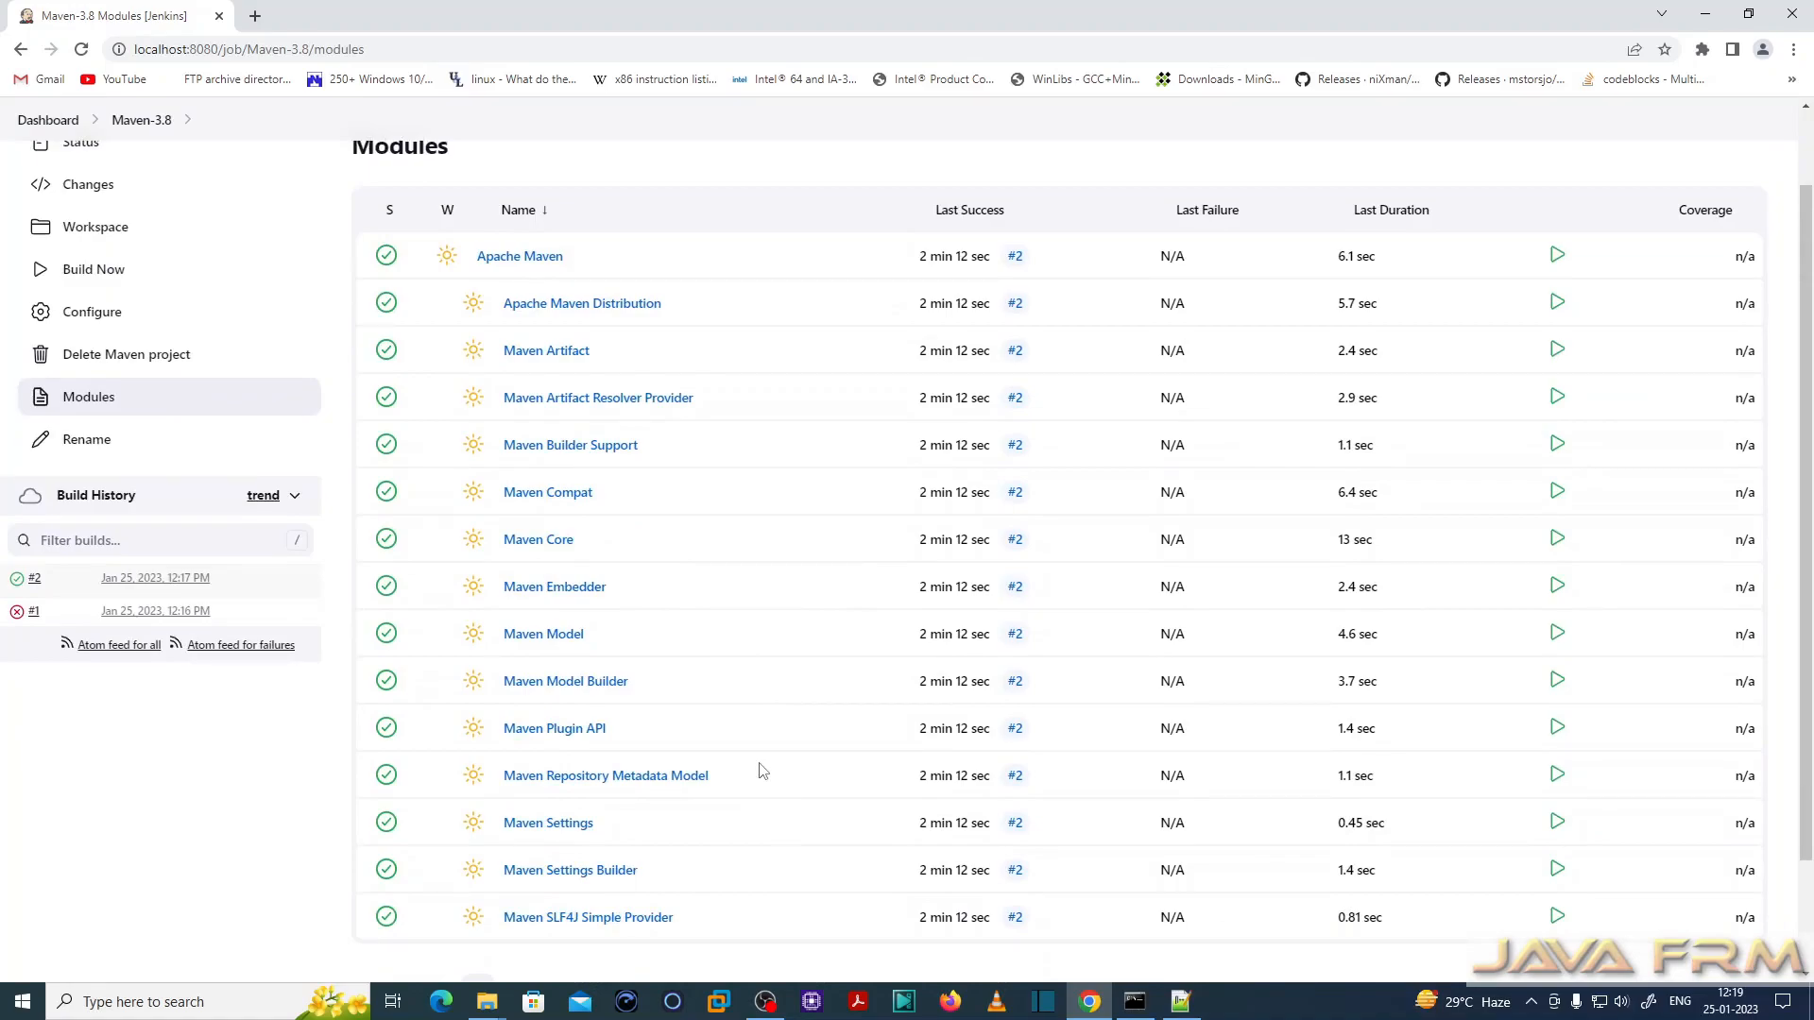
scroll(762, 772, down, 2)
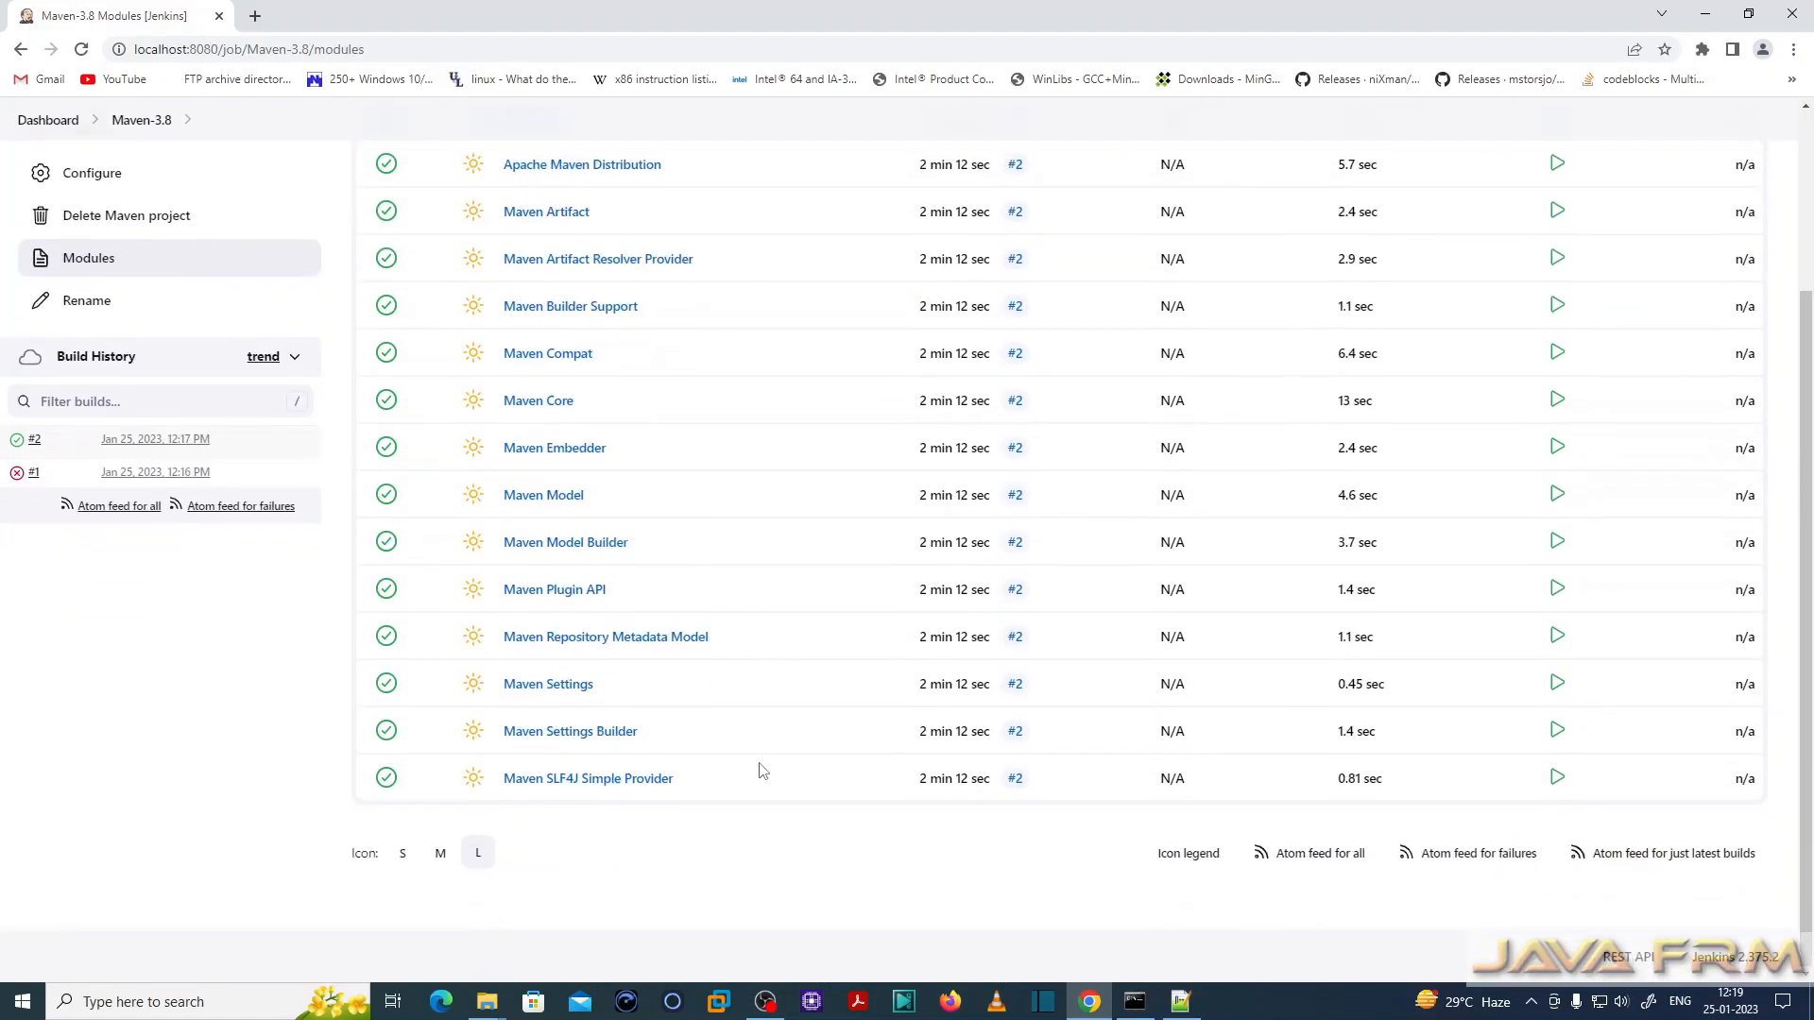
scroll(763, 771, up, 3)
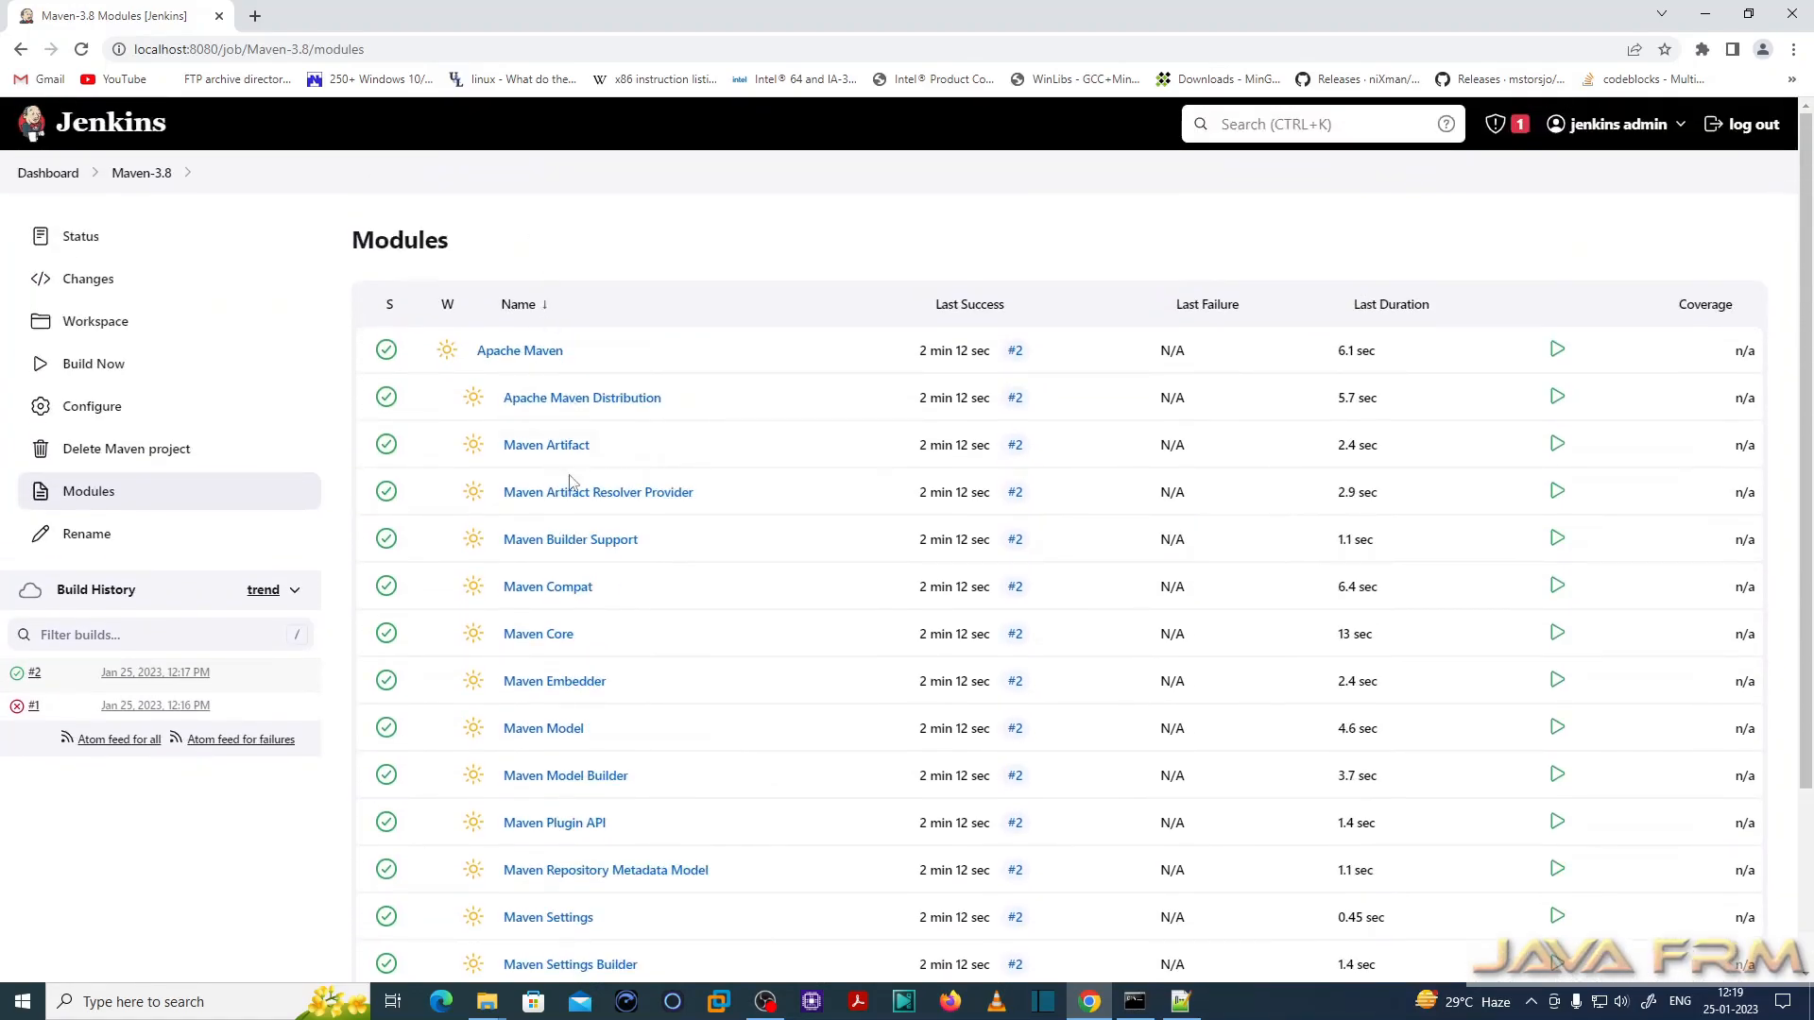
scroll(565, 791, down, 2)
scroll(565, 791, up, 2)
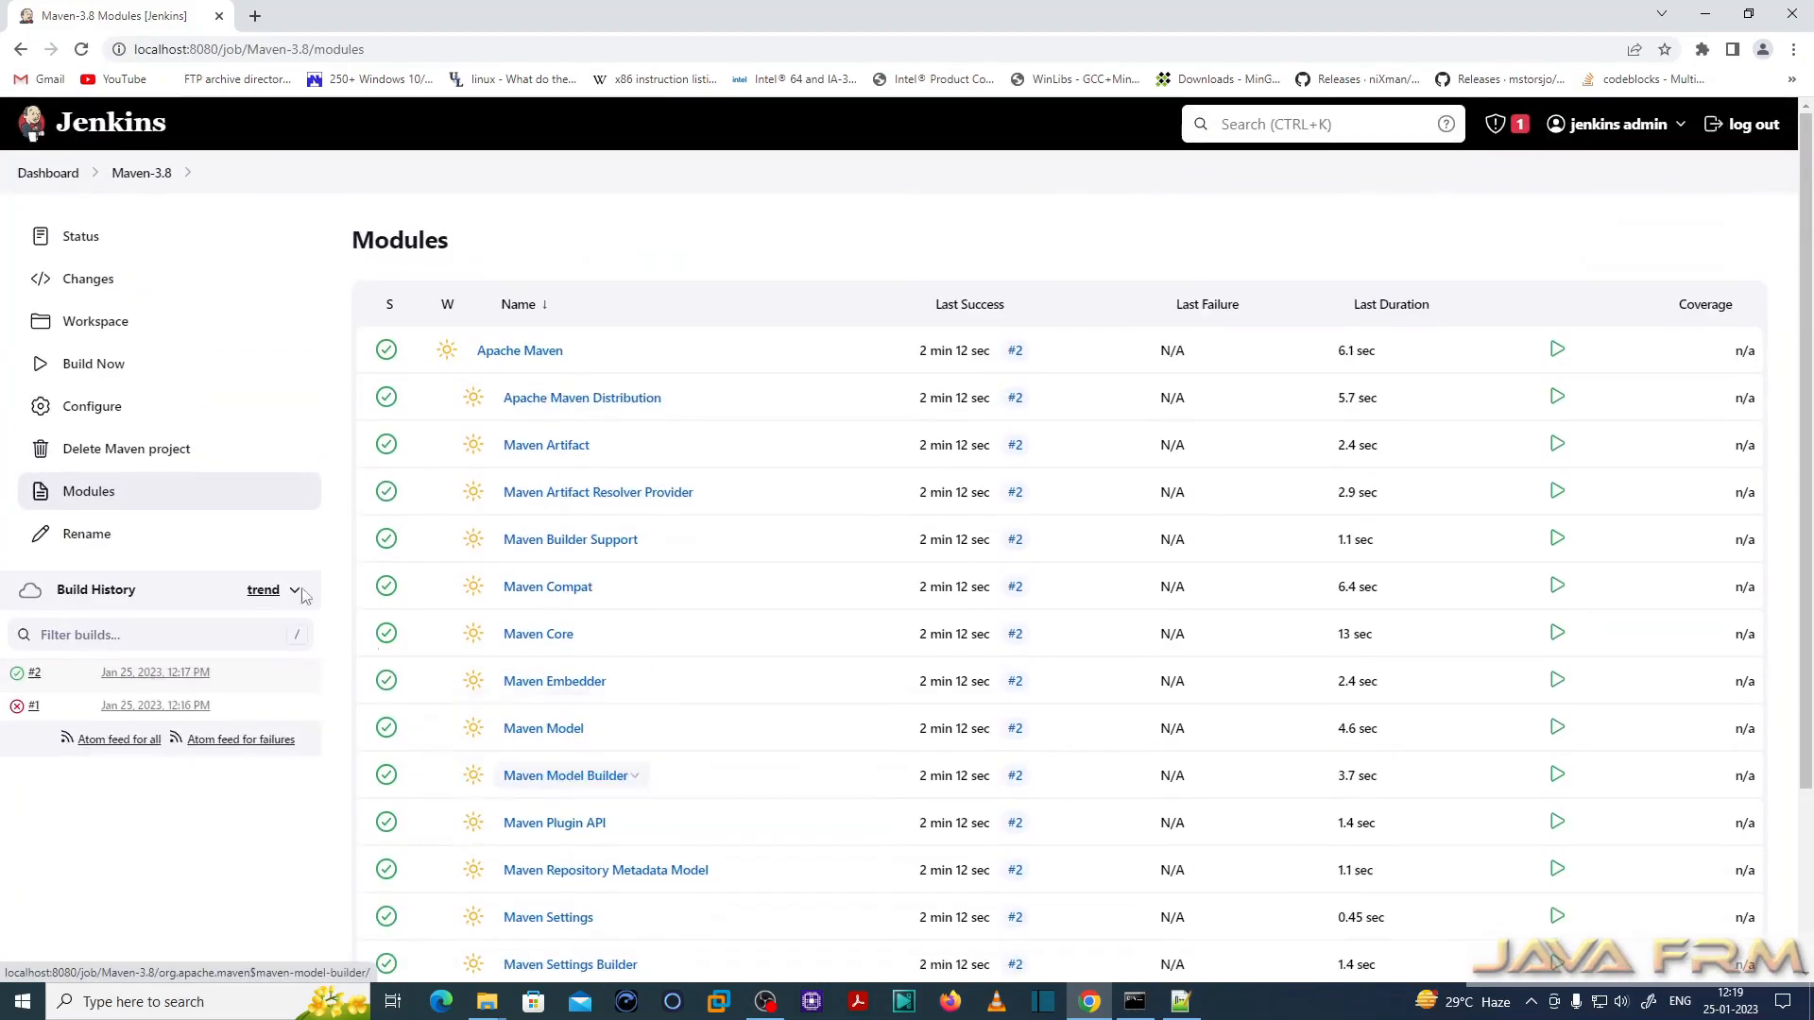
click(49, 174)
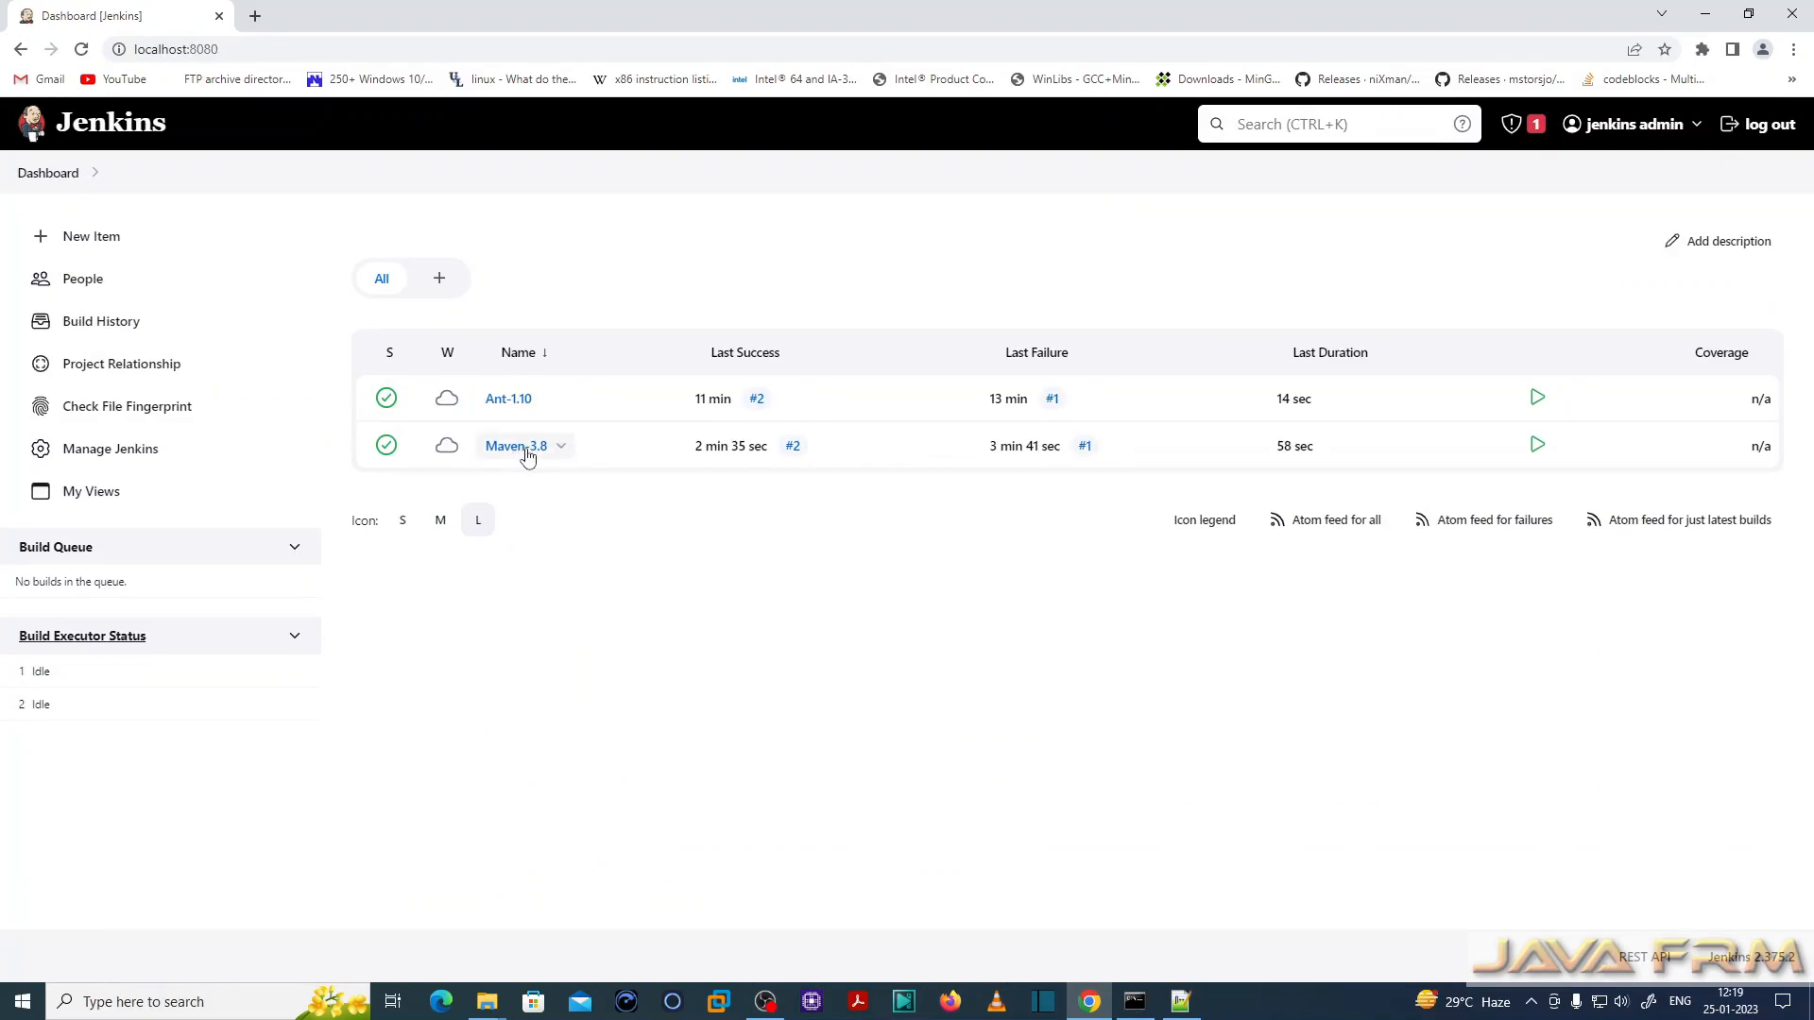